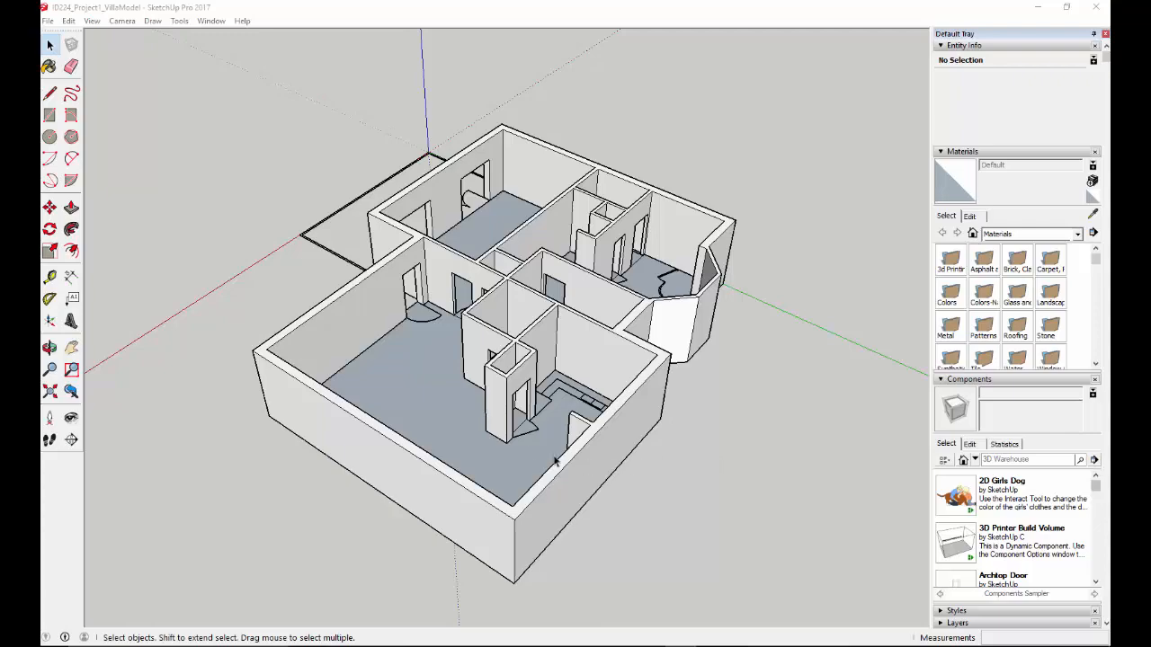
middle_click_drag(464, 432, 806, 534)
middle_click_drag(392, 364, 720, 179)
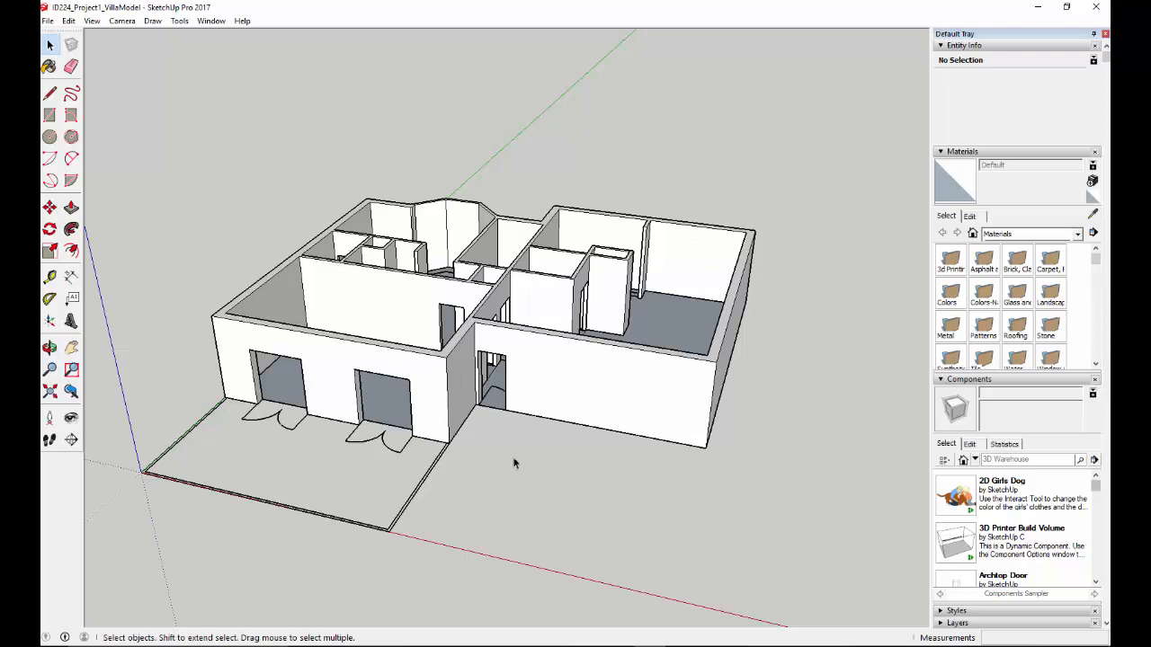
middle_click_drag(319, 472, 823, 550)
middle_click_drag(630, 431, 528, 378)
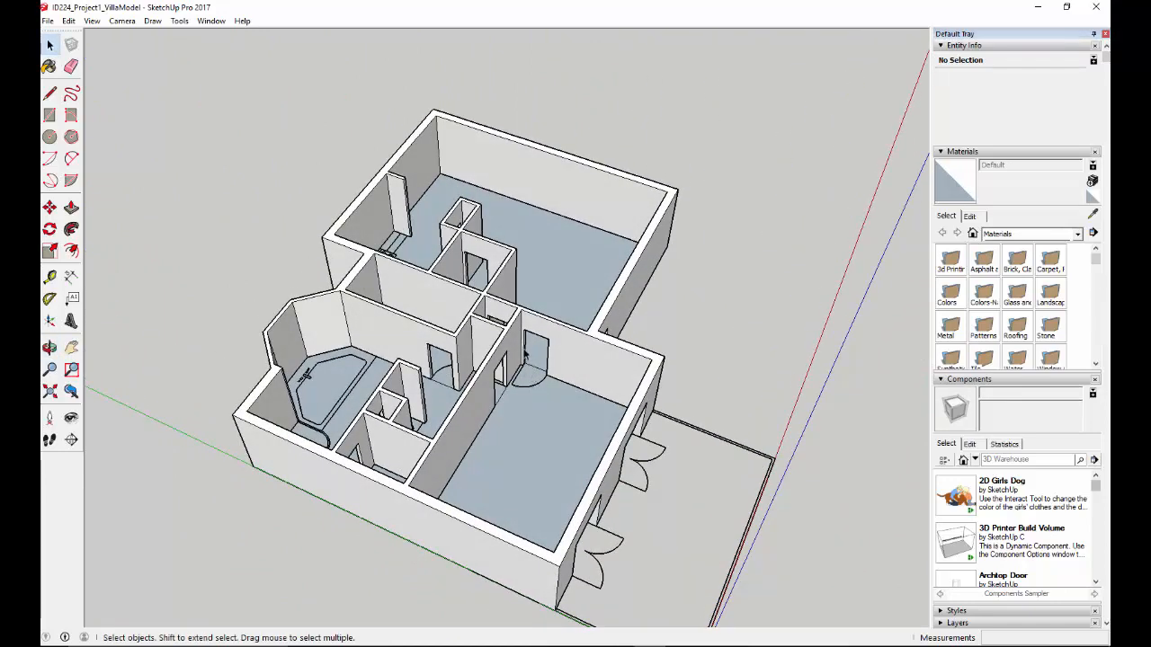
middle_click_drag(373, 387, 215, 406)
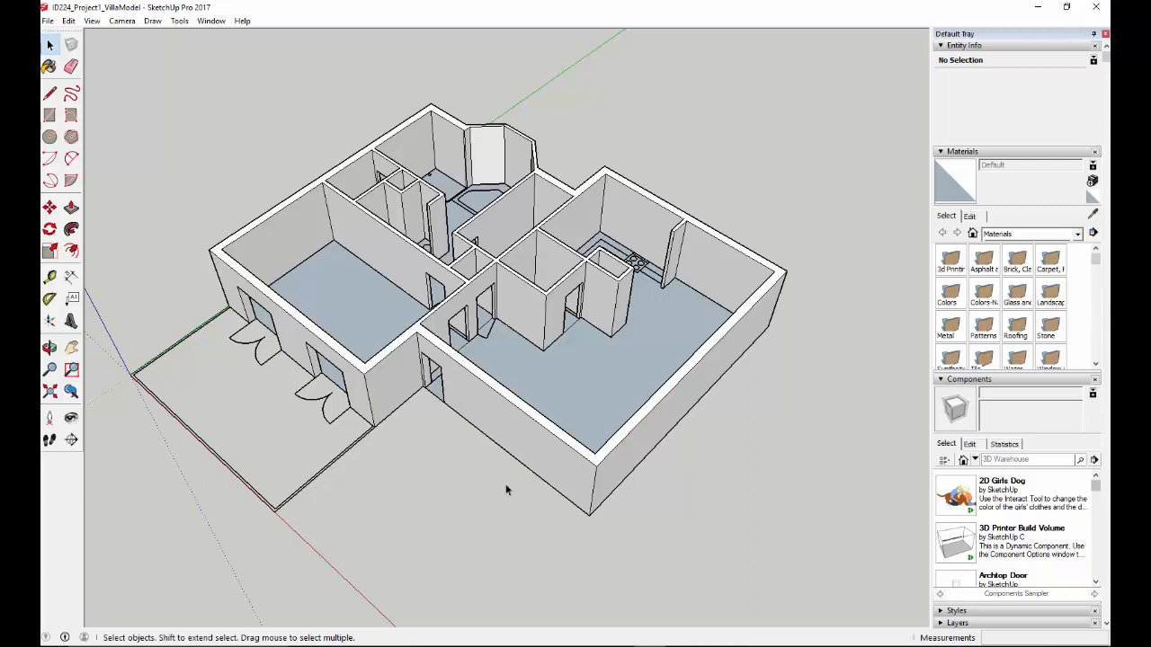
Unlock the floor plan linework group beneath the villa's walls.
left_click(340, 459)
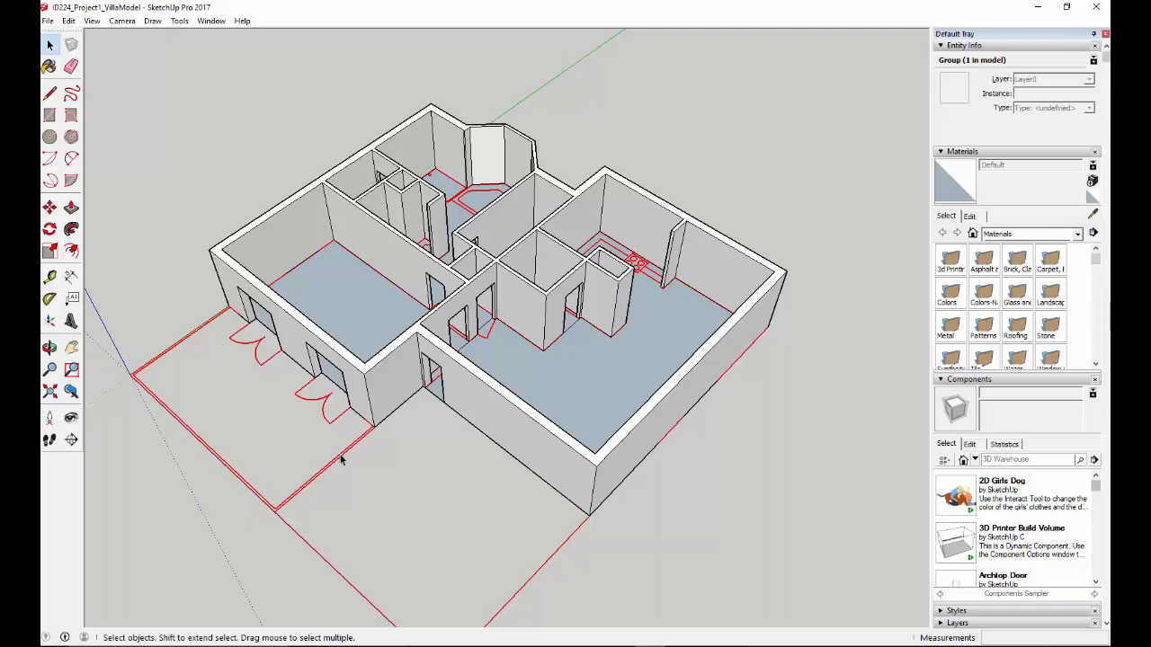
right_click(342, 460)
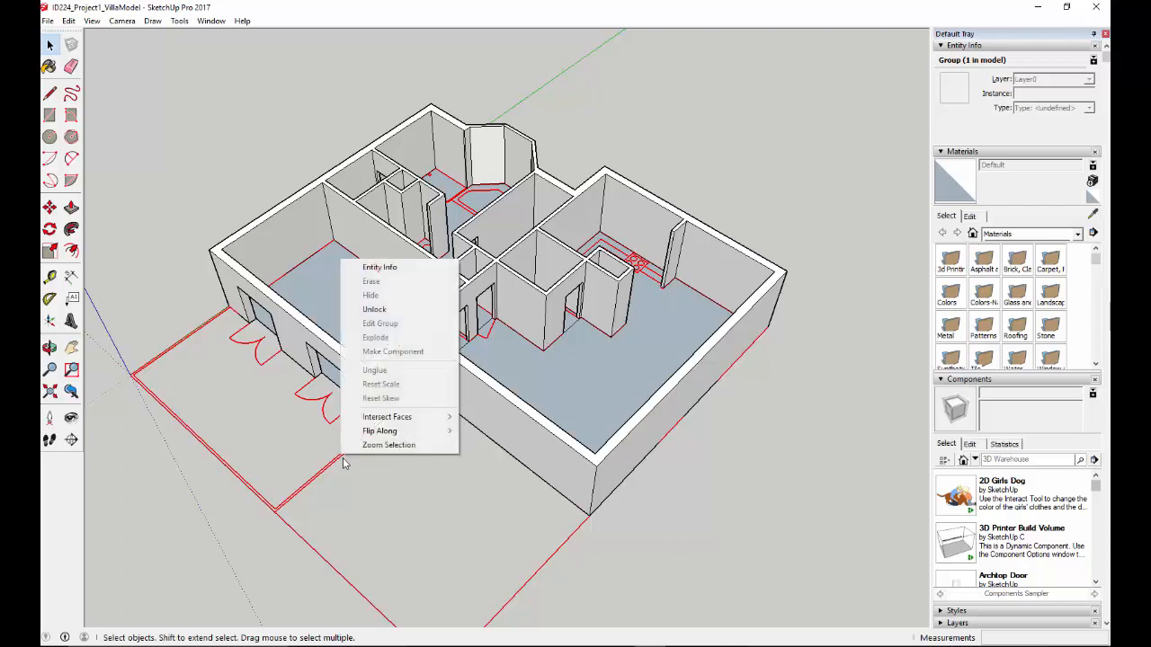
left_click(398, 311)
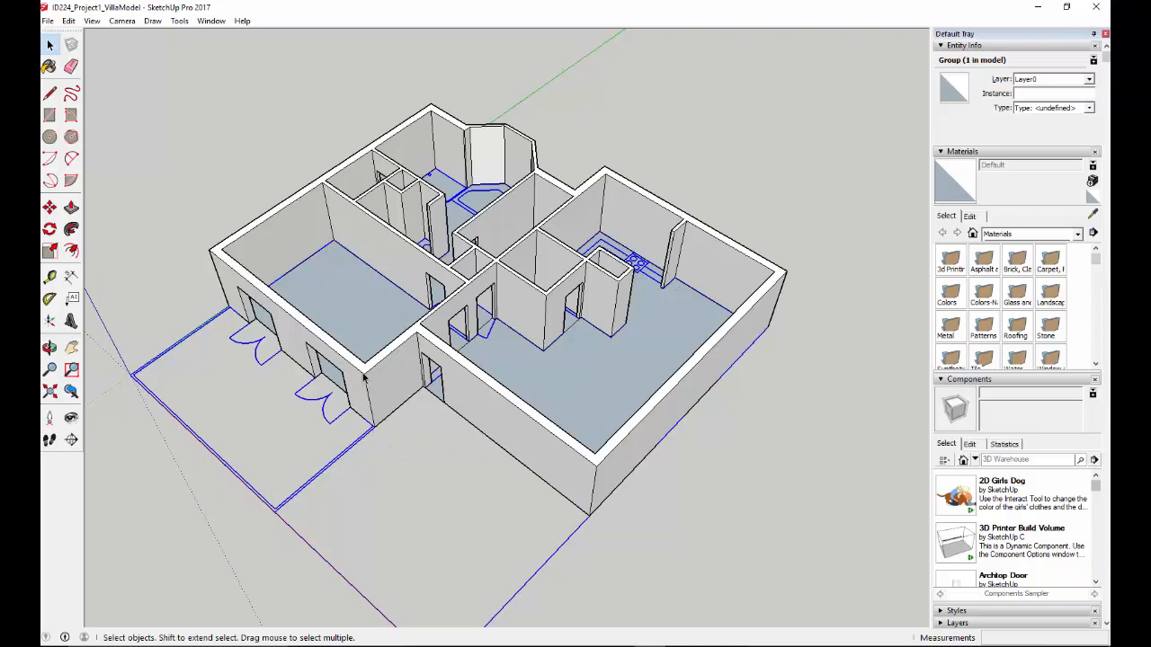
Move the floor plan group straight up from the base of the outer wall corner to that corner's top endpoint.
left_click(49, 207)
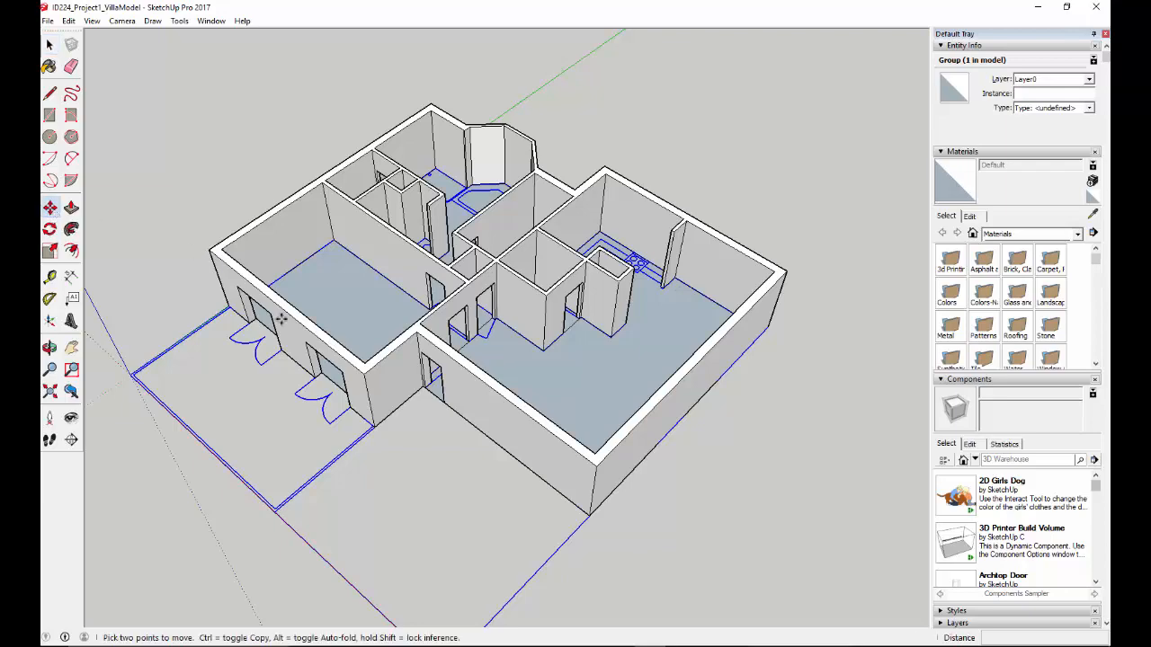
scroll(380, 433, "up", 3)
scroll(381, 435, "up", 3)
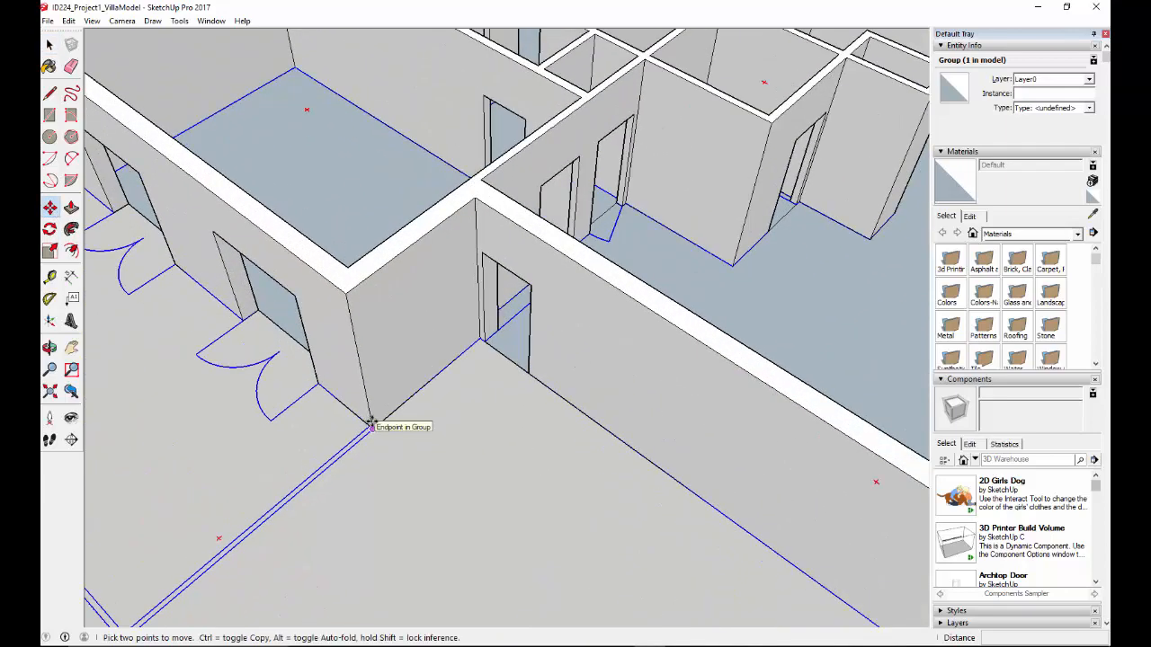
scroll(380, 433, "up", 1)
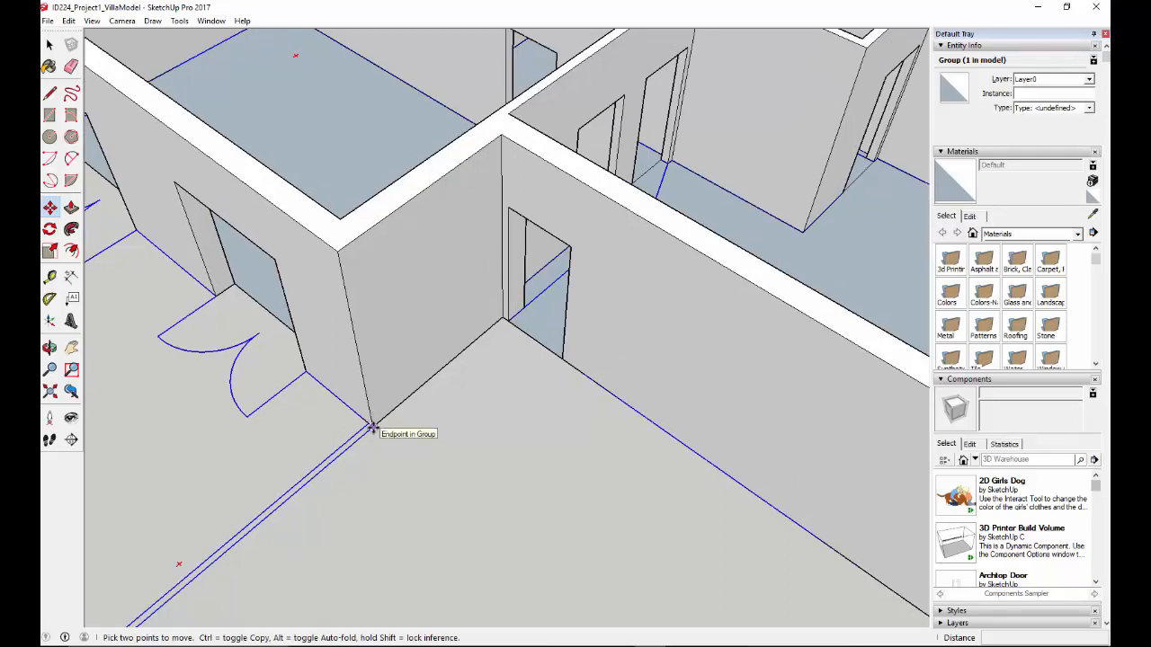
left_click(372, 428)
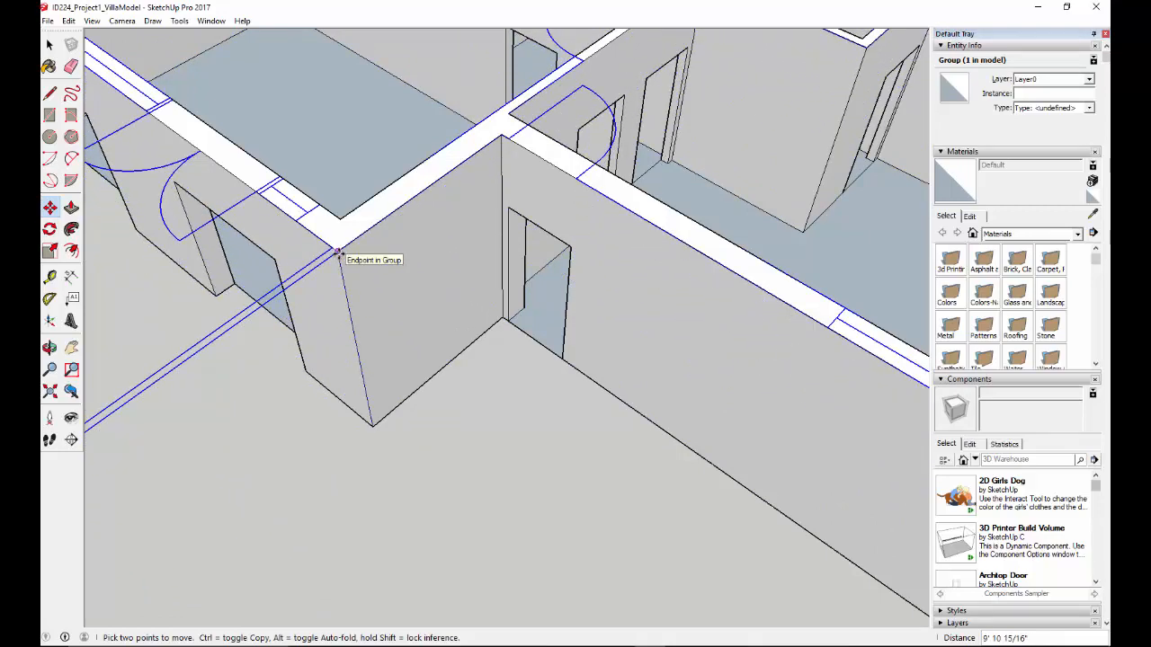
left_click(337, 253)
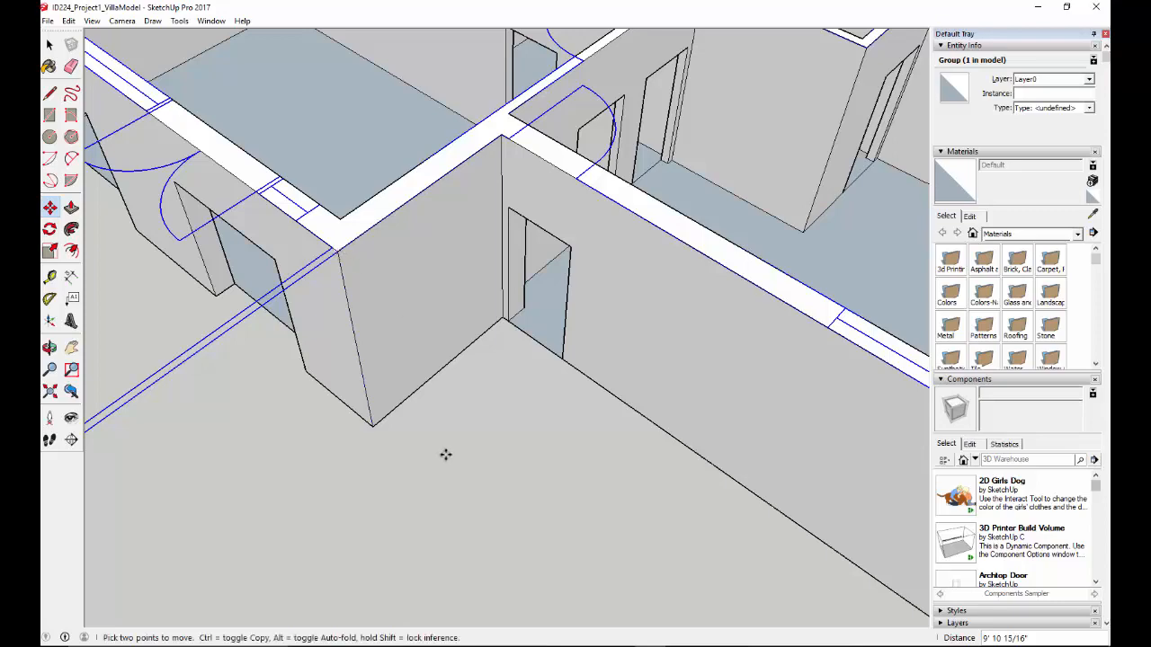
Lock the floor plan group in place at the top of the walls.
scroll(445, 455, "down", 1)
scroll(446, 451, "down", 8)
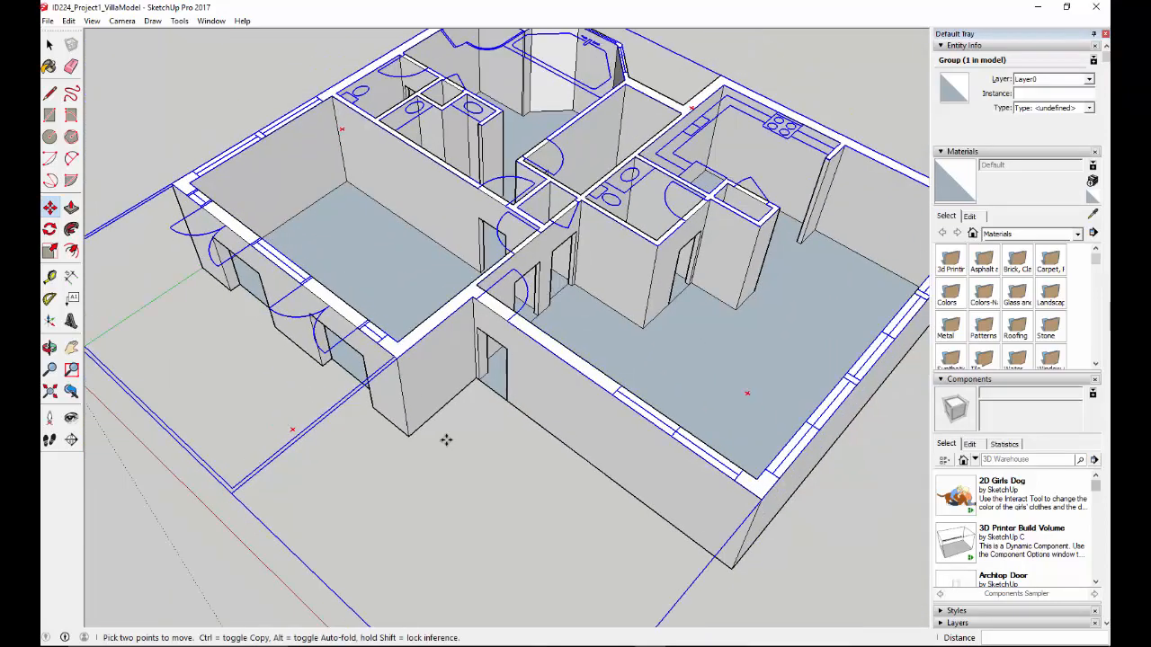
scroll(446, 439, "down", 1)
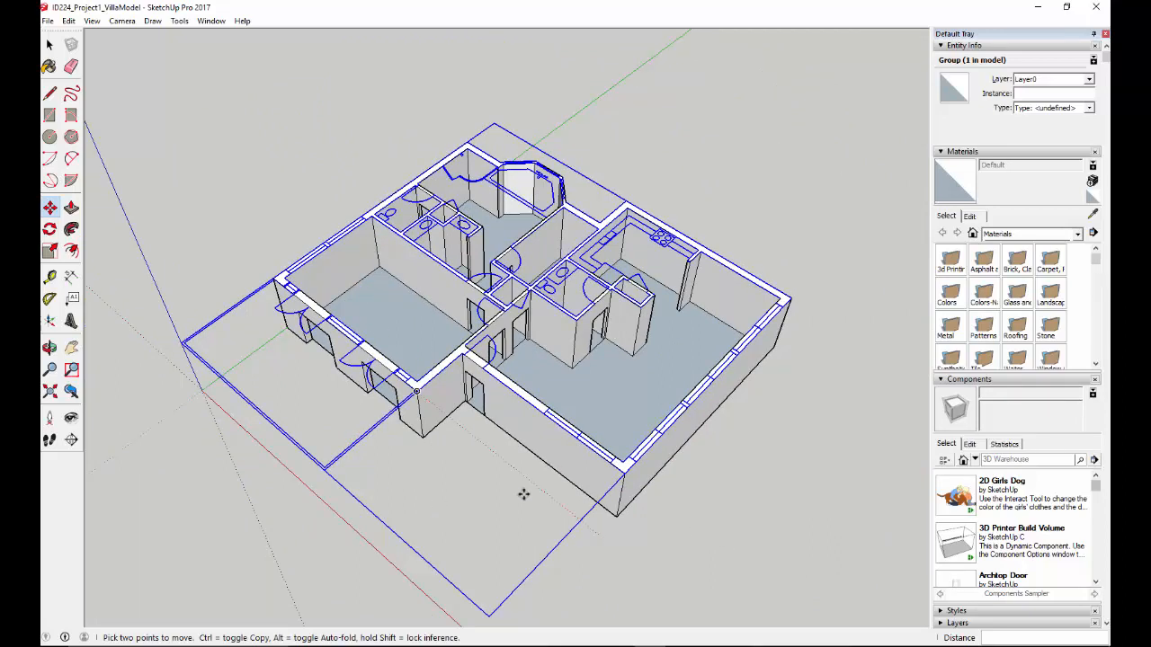
left_click(49, 44)
left_click(49, 45)
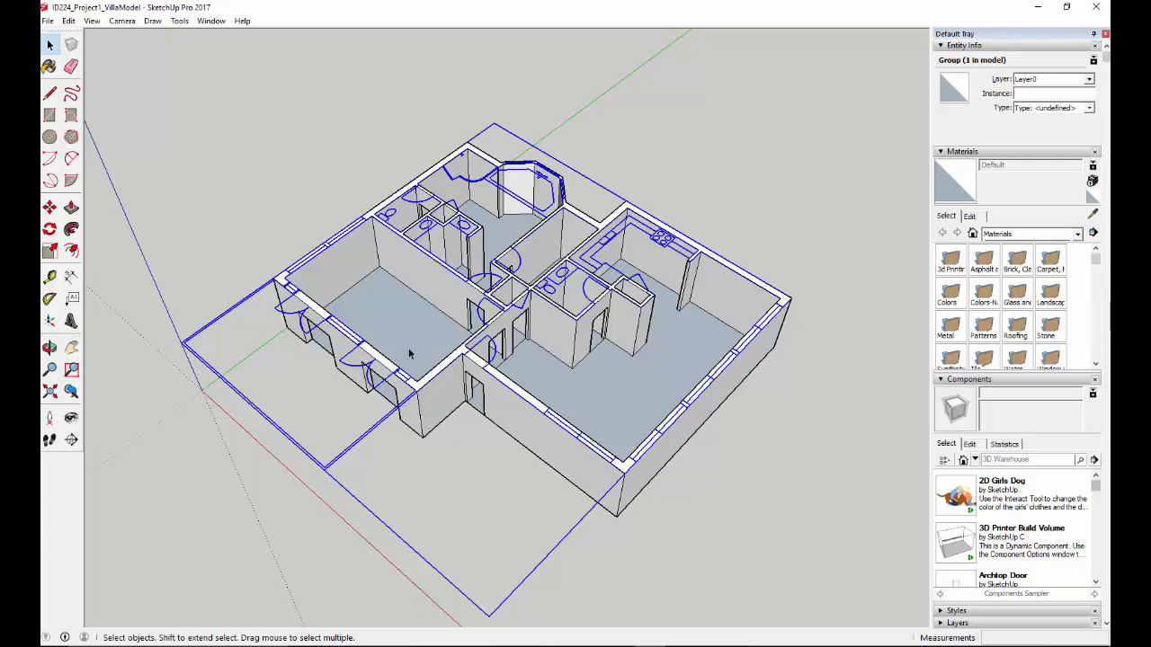
right_click(371, 434)
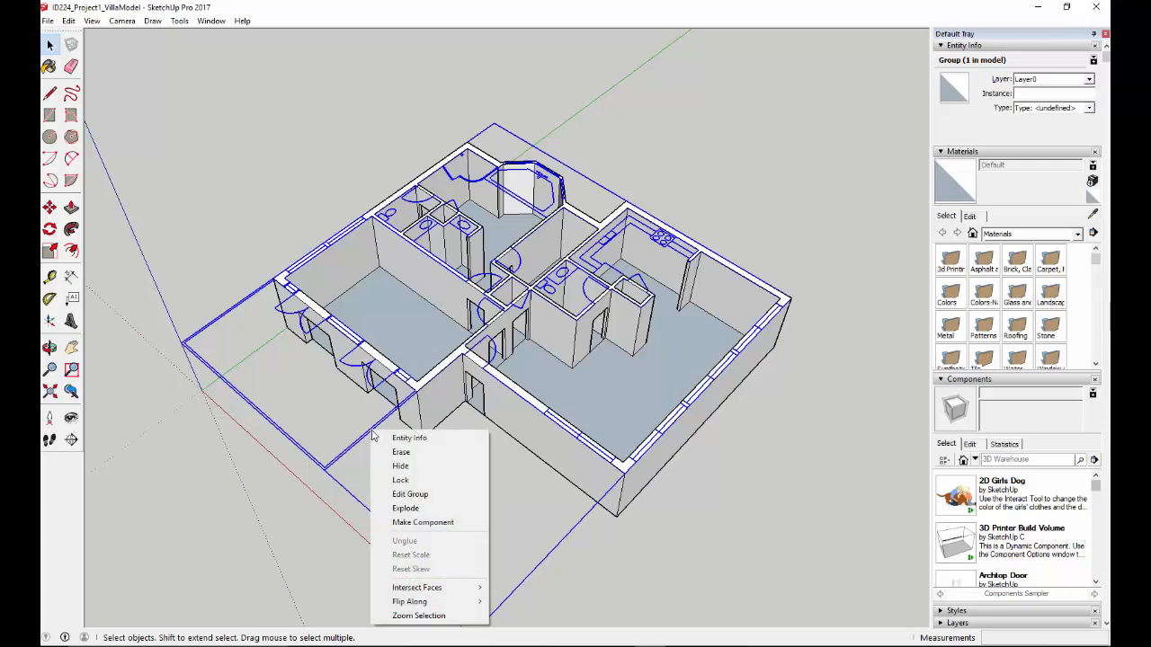
left_click(401, 480)
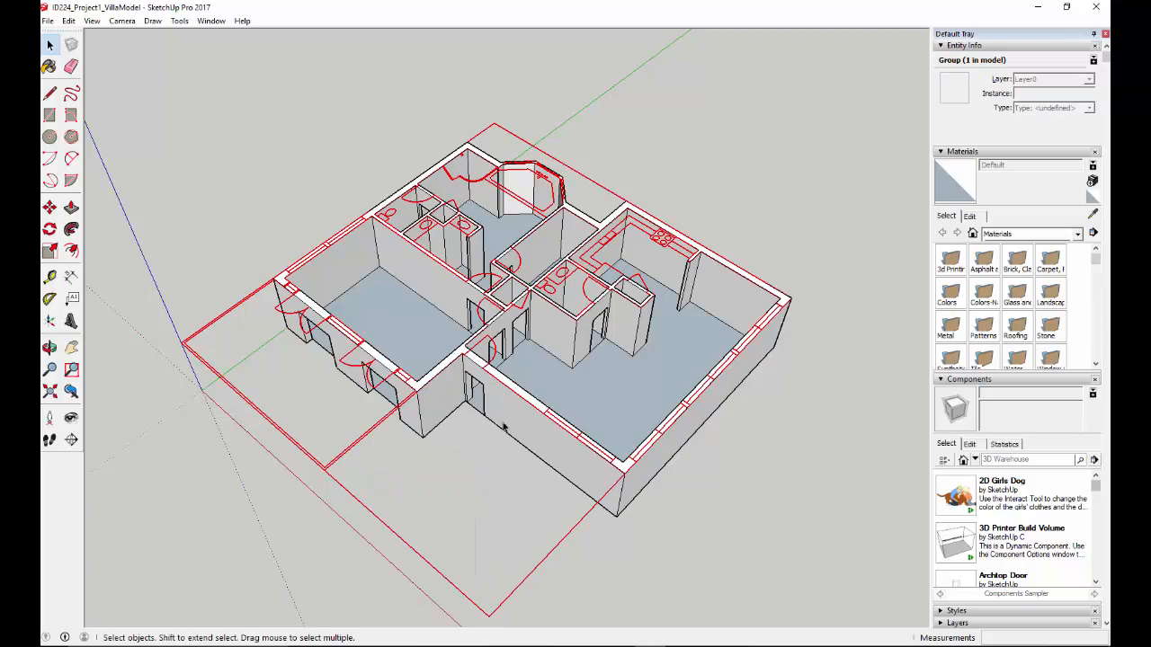
Open the walls group for editing.
middle_click_drag(464, 383, 550, 460)
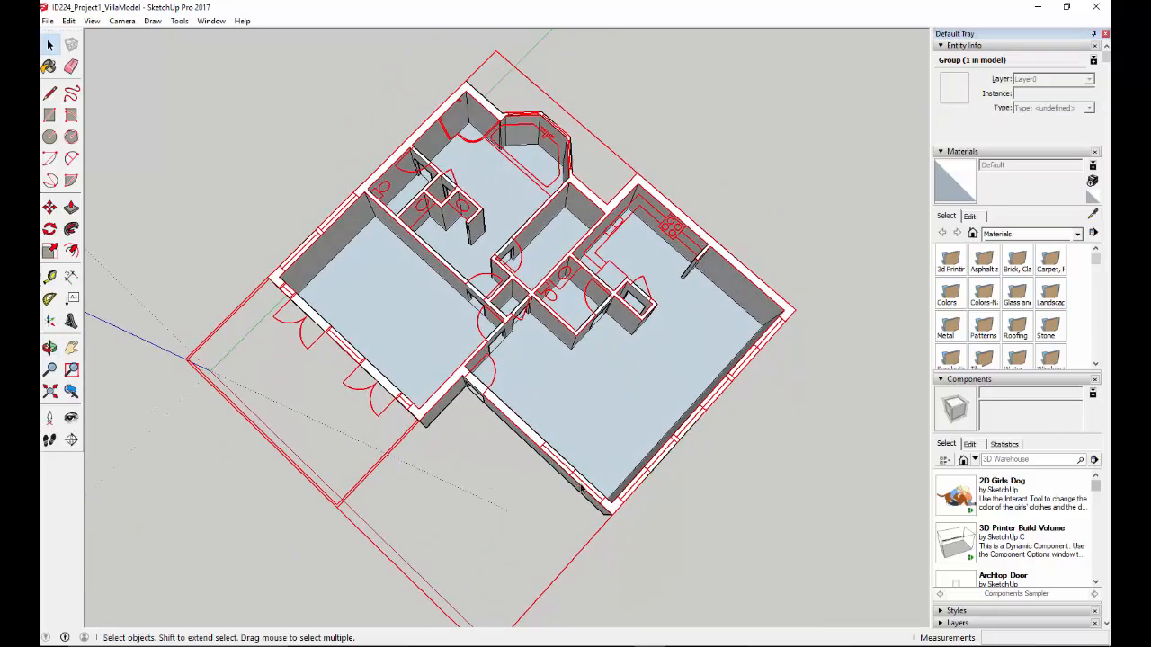
middle_click_drag(650, 502, 635, 345)
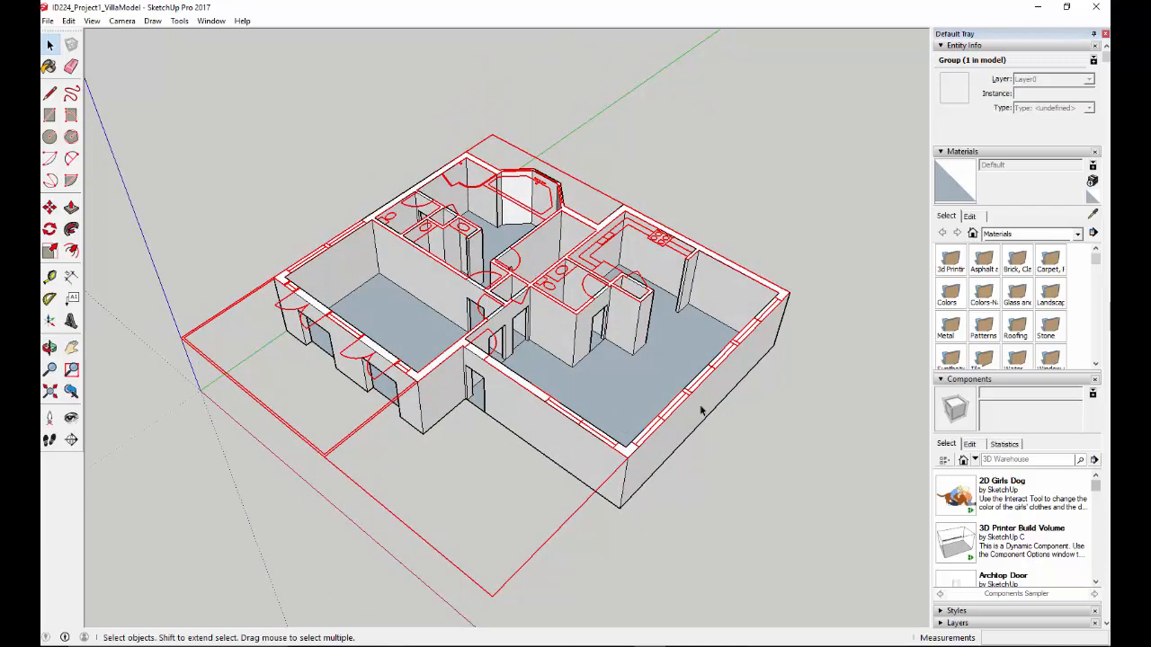
scroll(607, 436, "up", 4)
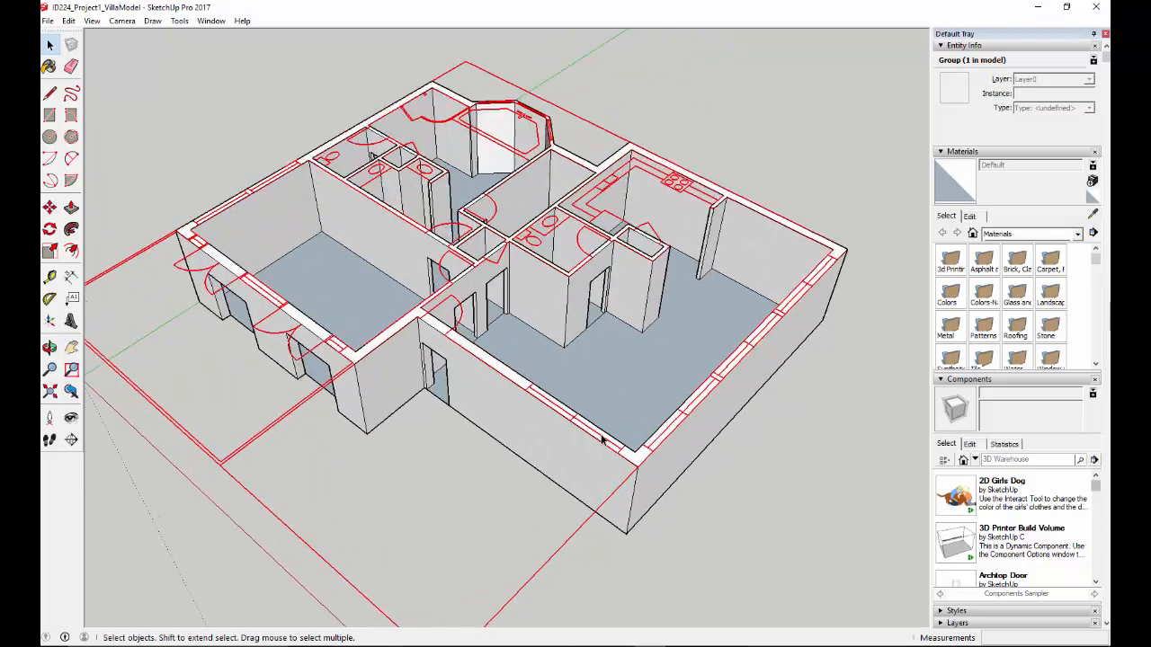
scroll(602, 440, "up", 2)
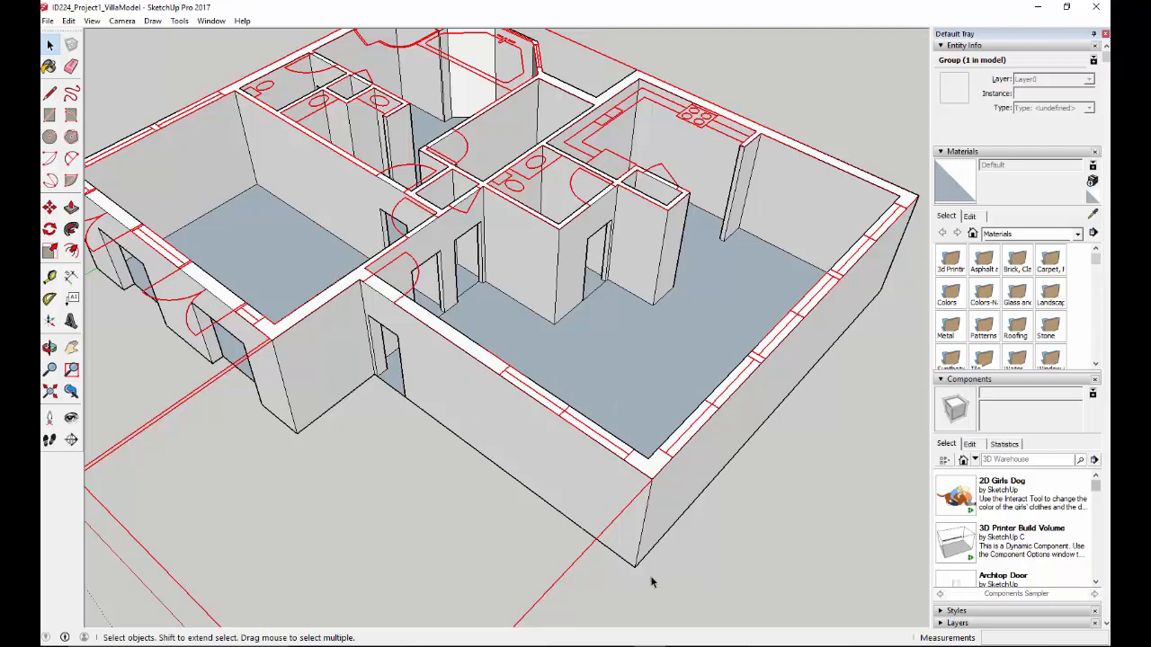
left_click(644, 528)
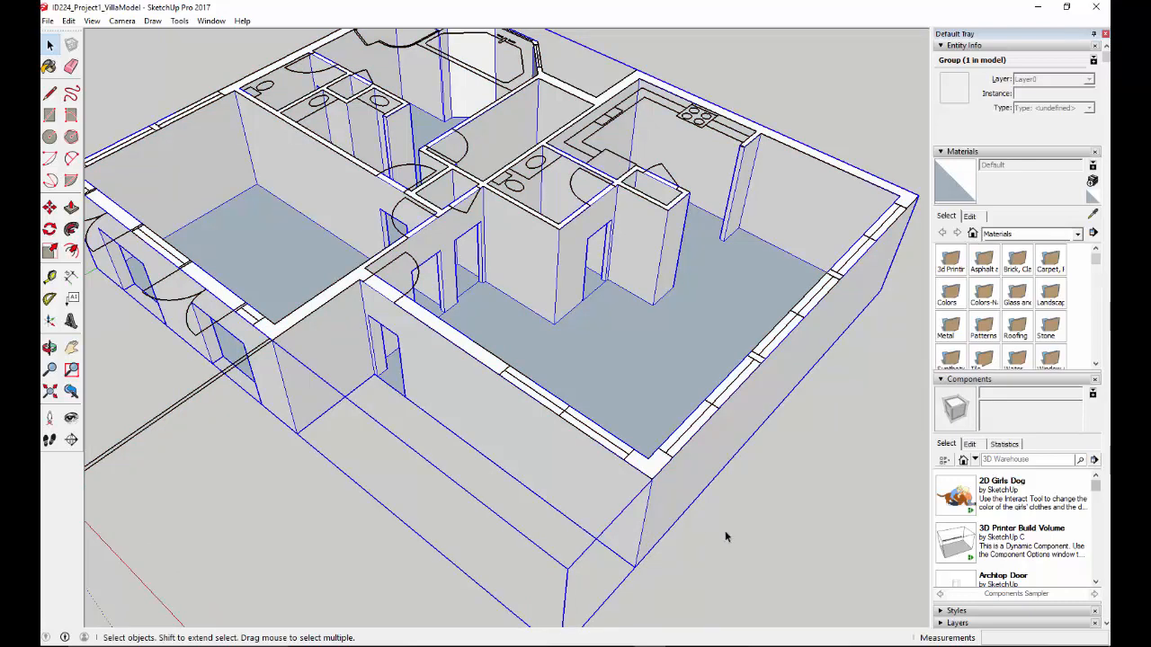
right_click(638, 521)
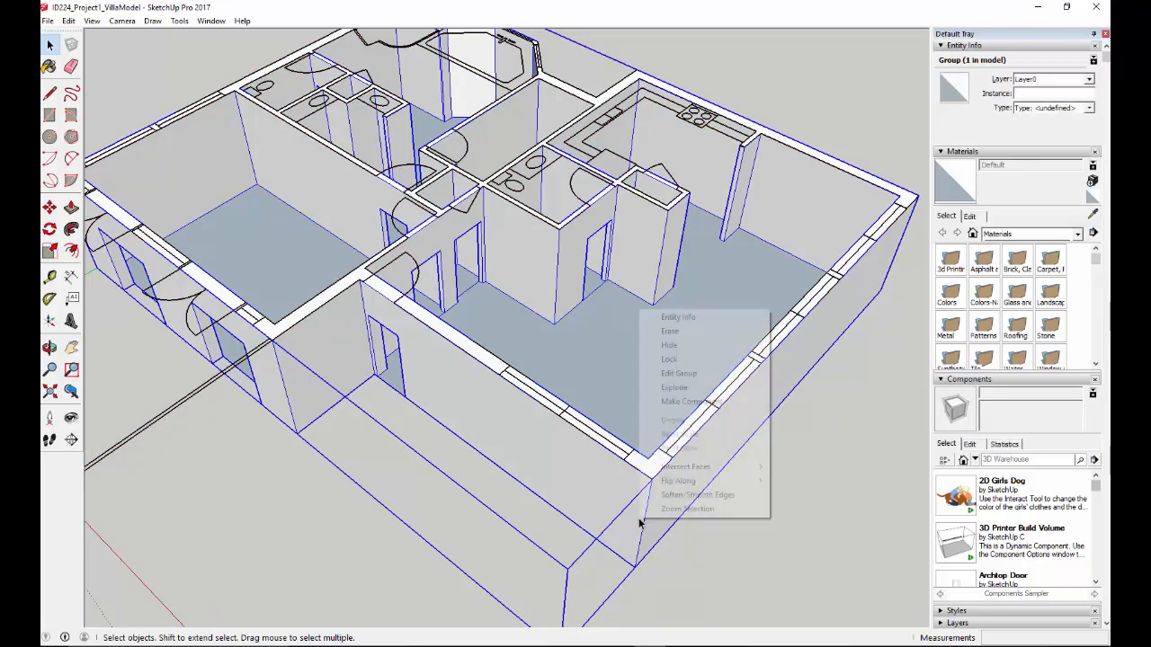
left_click(679, 373)
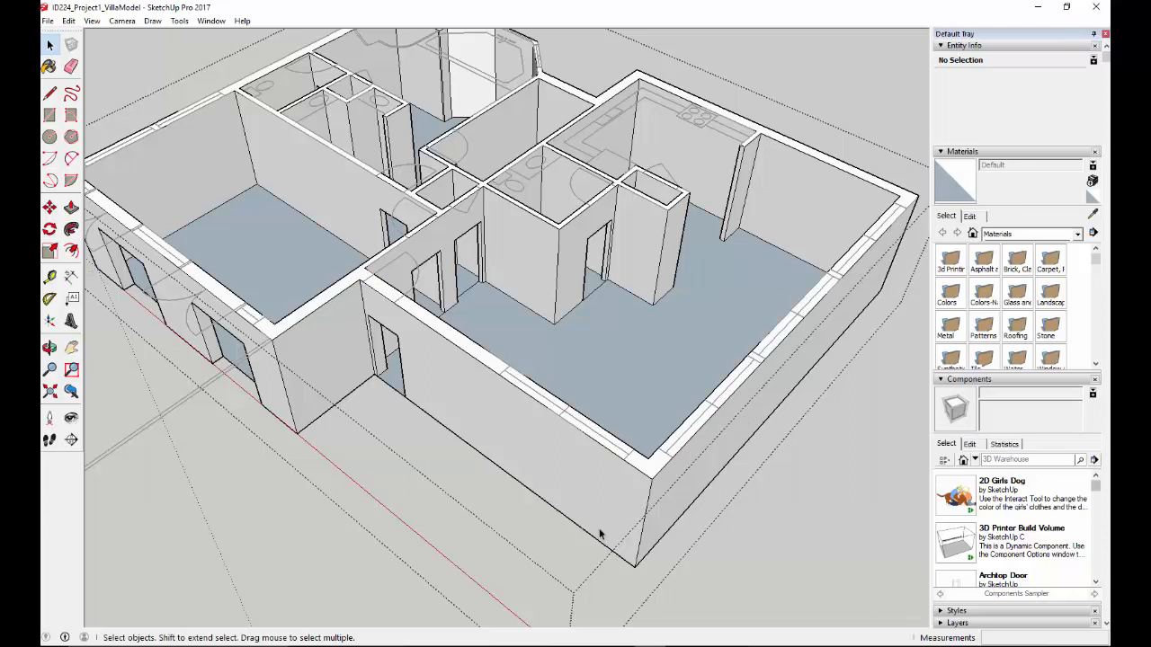
Place vertical guides at the plan's window edges on the long front wall: 2' from the outer corner and 9' 7" further along.
middle_click_drag(631, 511, 656, 428)
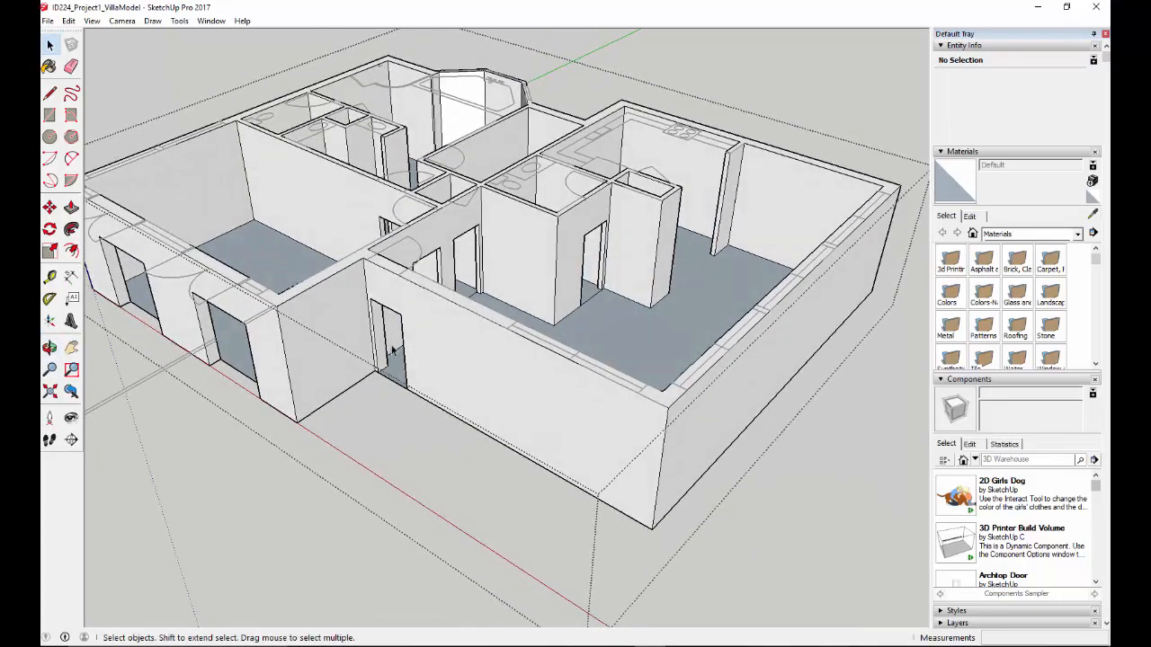
left_click(51, 279)
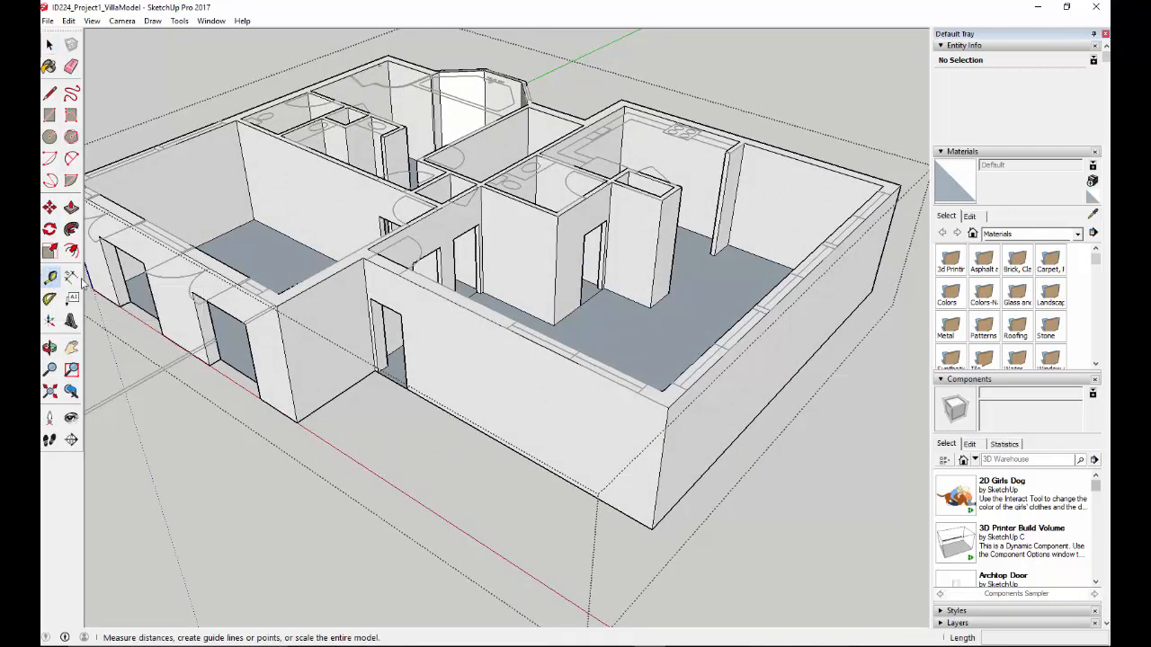
left_click(659, 471)
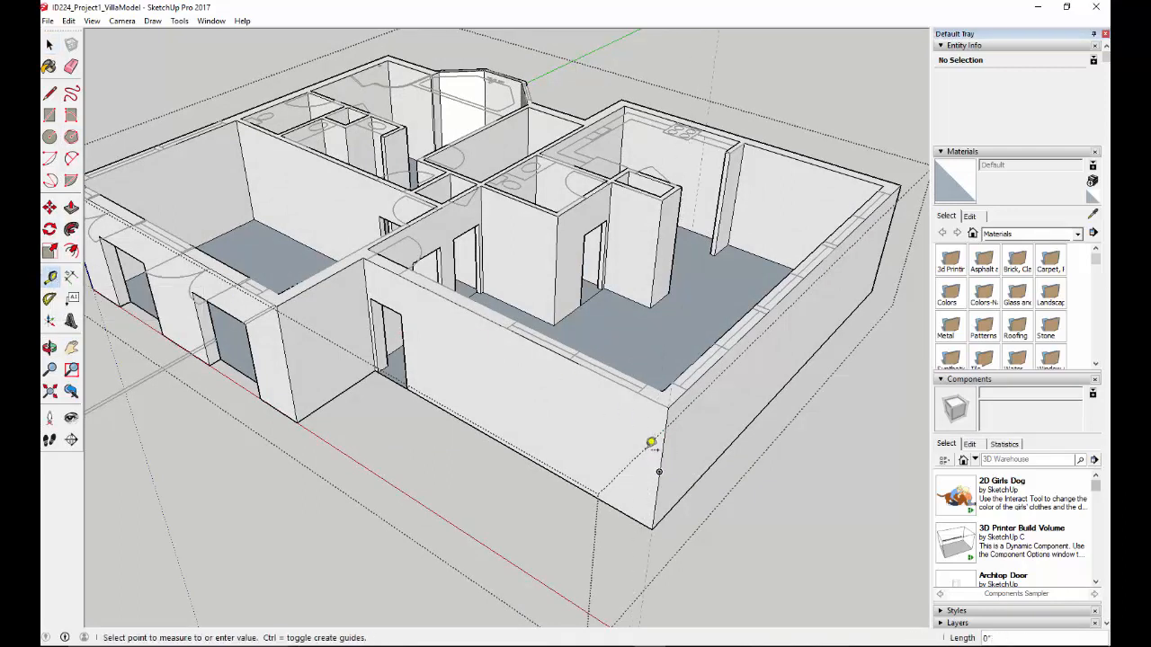
left_click(641, 388)
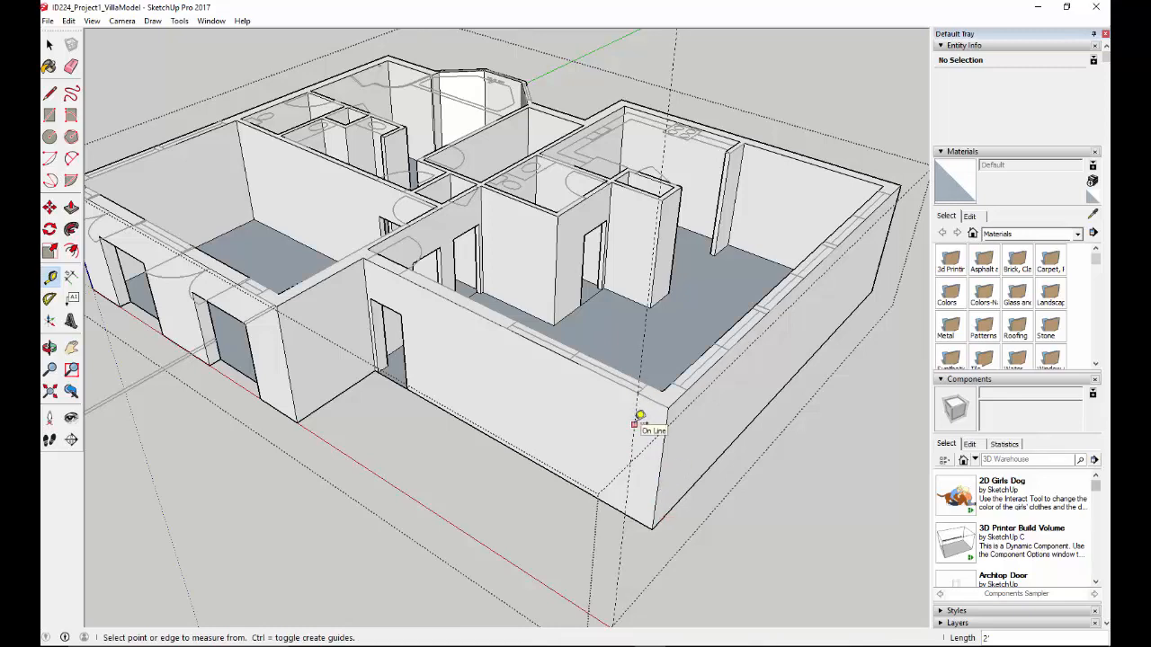
left_click(636, 414)
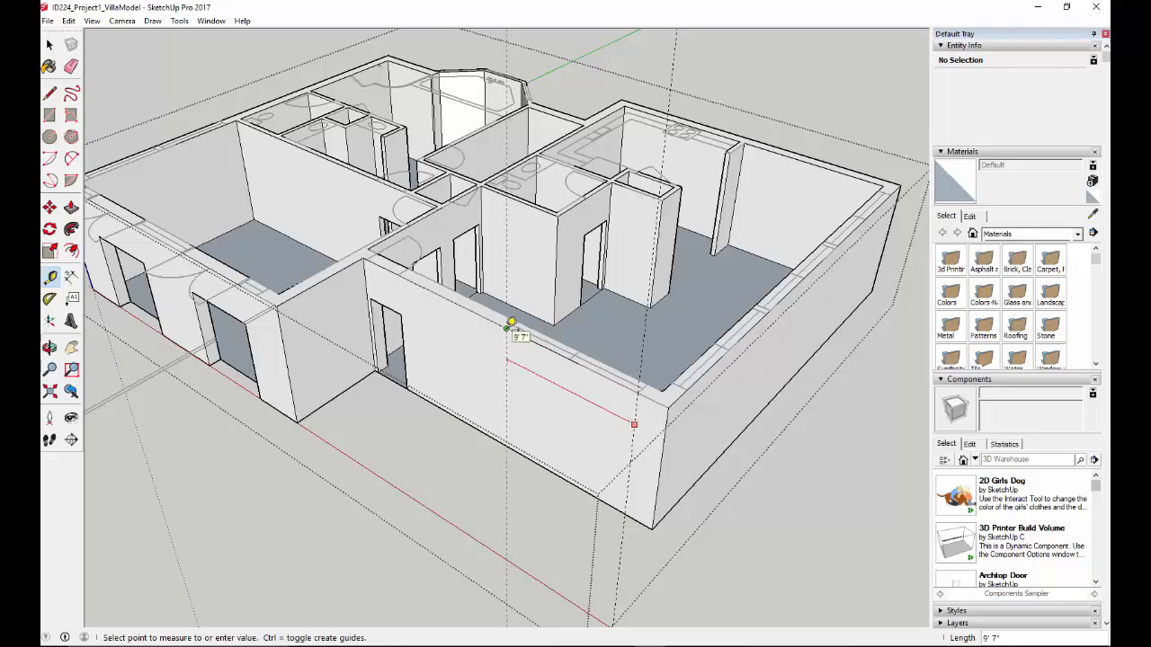
left_click(511, 322)
Add horizontal guides on the same front wall, 1' above its base and 2' below its top edge.
mouse_move(458, 404)
middle_mouse_down()
mouse_move(458, 483)
mouse_move(513, 485)
mouse_move(542, 440)
mouse_move(529, 411)
mouse_move(442, 402)
mouse_move(404, 437)
mouse_move(410, 477)
mouse_move(514, 462)
mouse_move(512, 415)
mouse_move(471, 383)
mouse_move(406, 390)
mouse_move(423, 372)
middle_mouse_up()
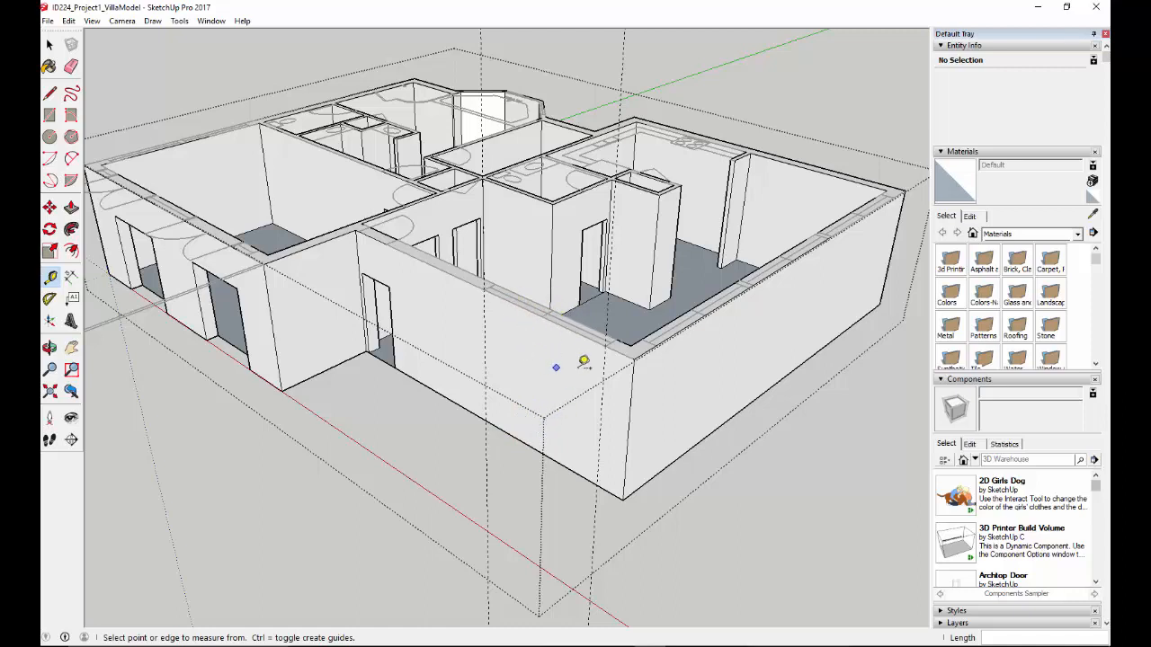
left_click(513, 436)
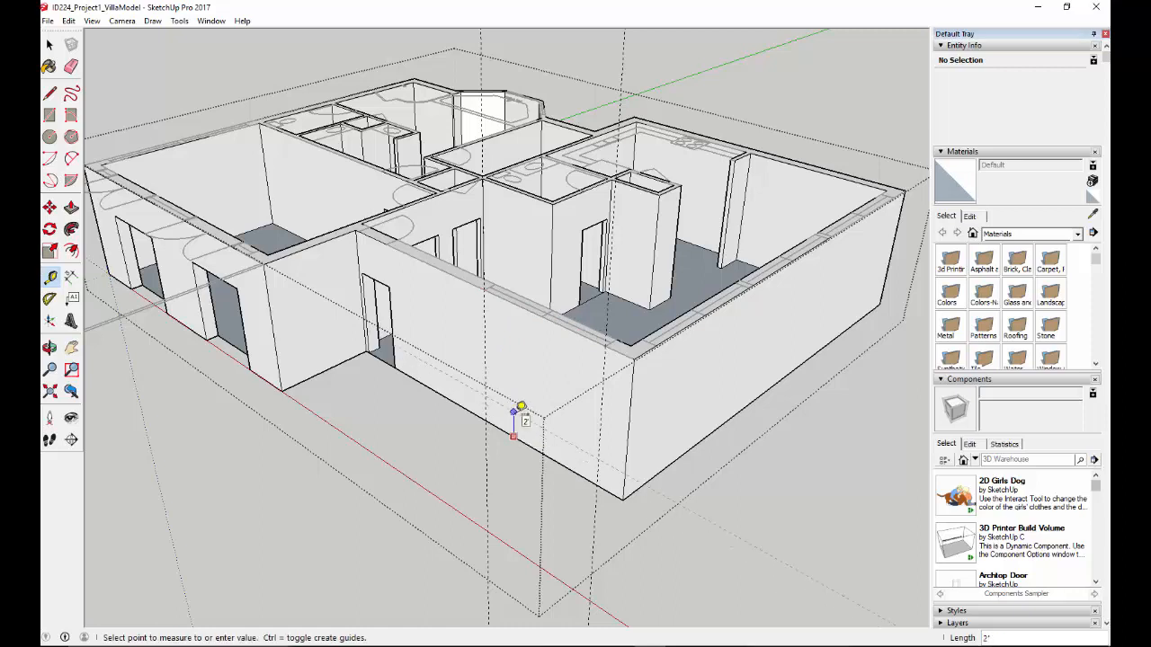
left_click(521, 409)
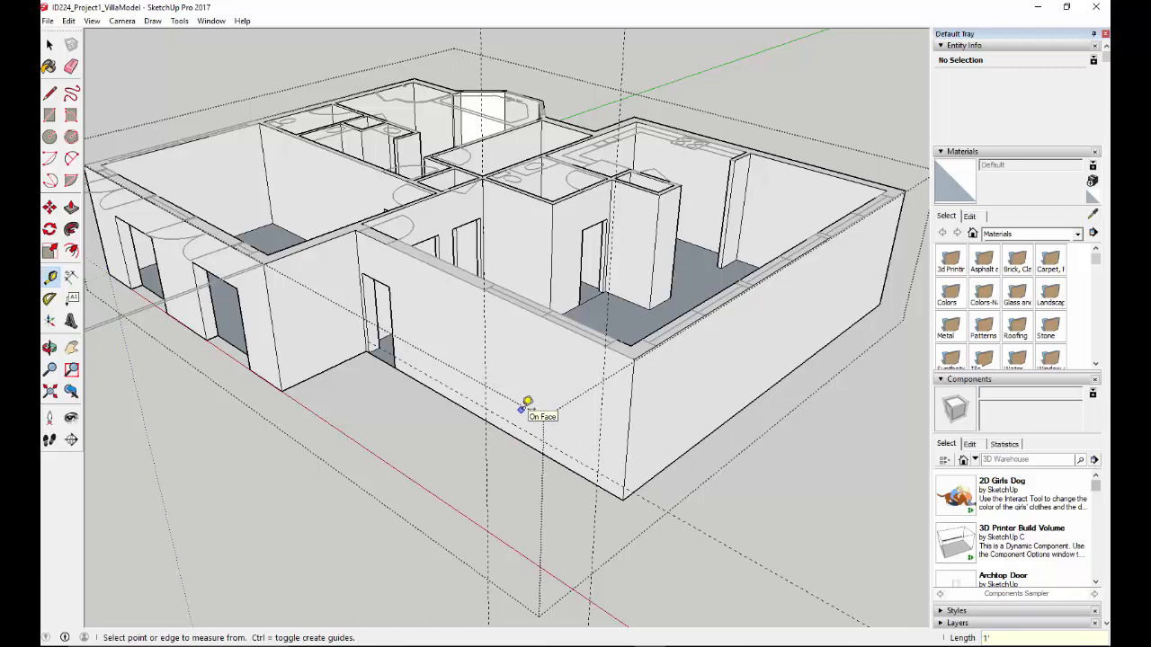
left_click(532, 306)
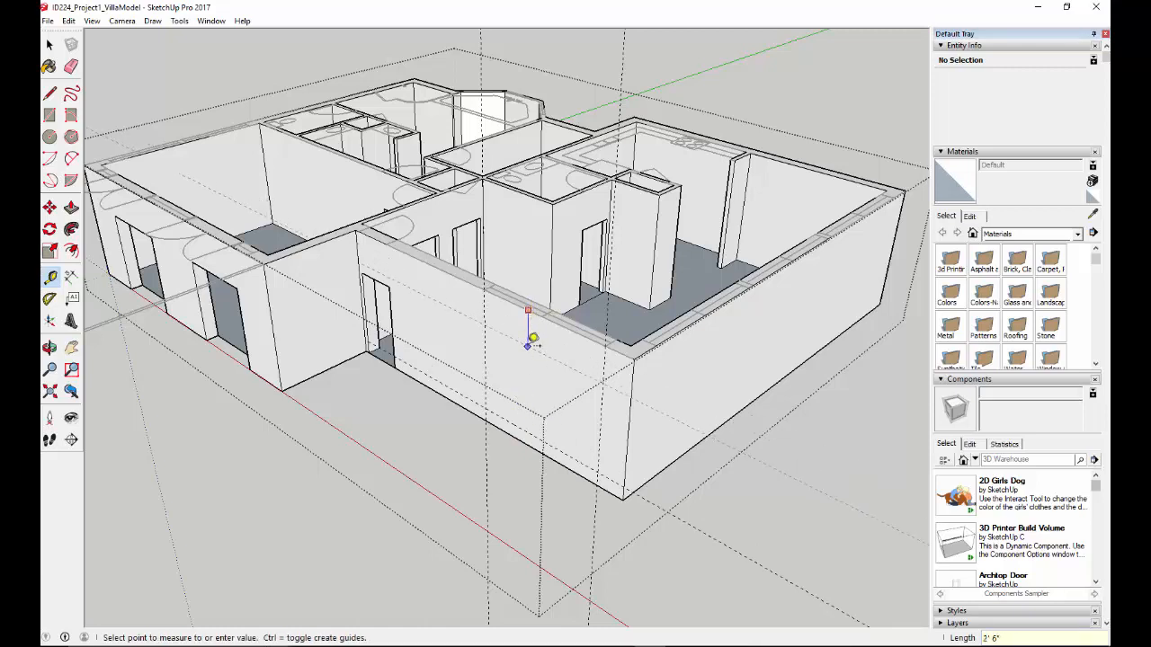
left_click(532, 342)
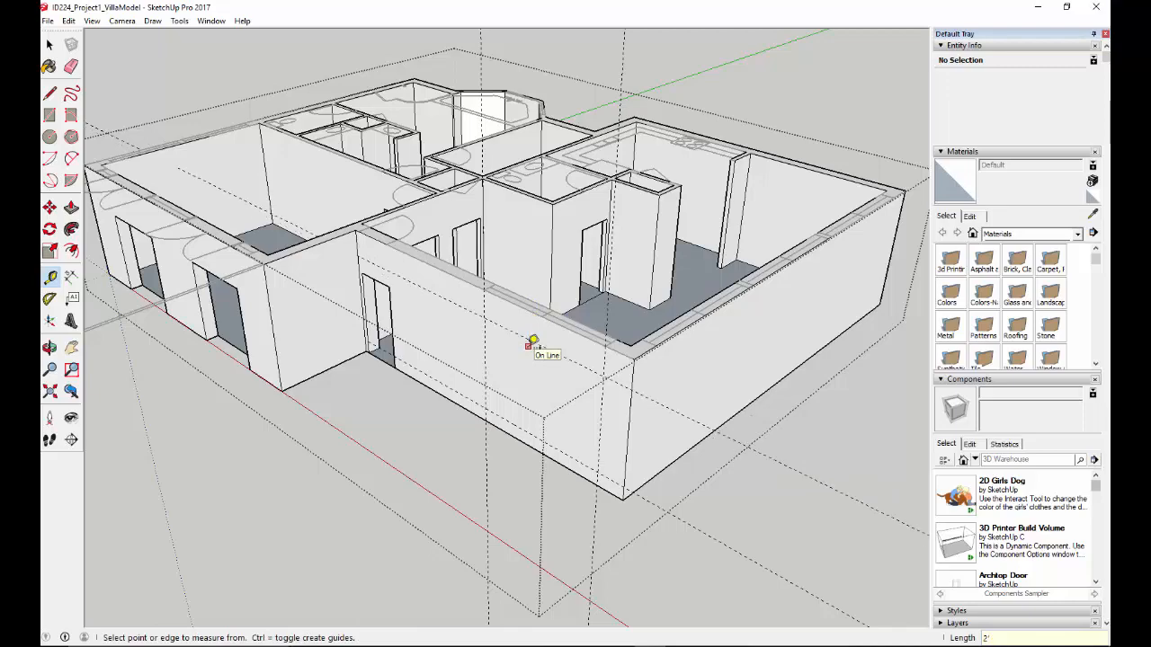
Draw the rectangular window outline on the long front wall with the Line tool, connecting the four guide intersections.
middle_click_drag(567, 443, 693, 332)
scroll(710, 331, "up", 2)
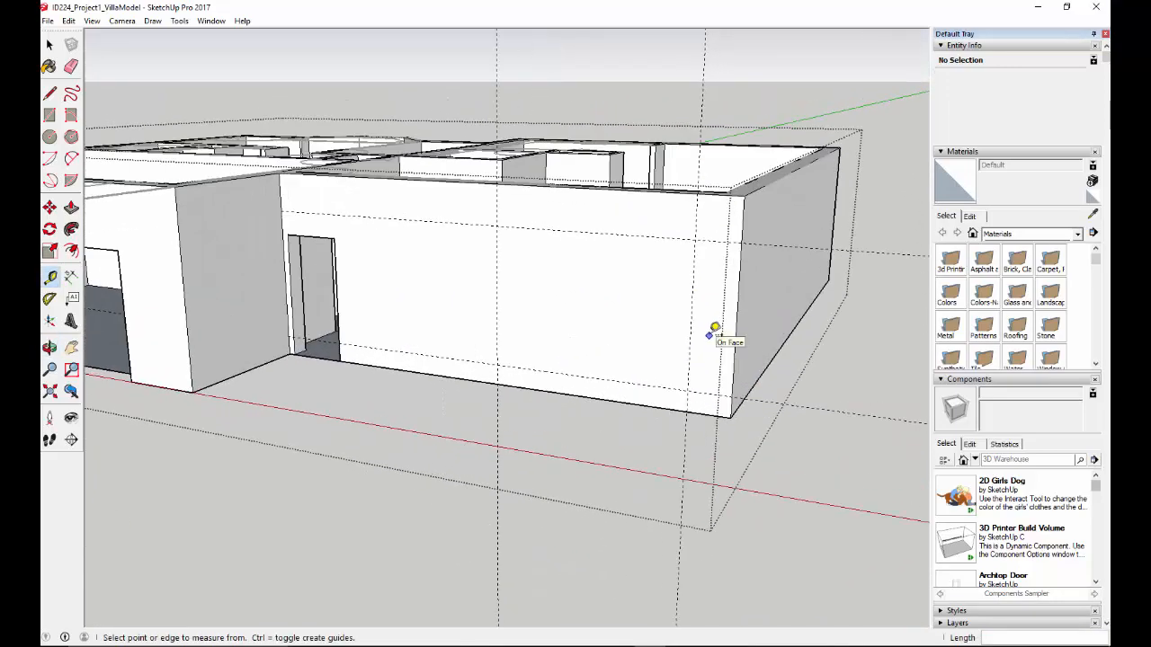
left_click(49, 93)
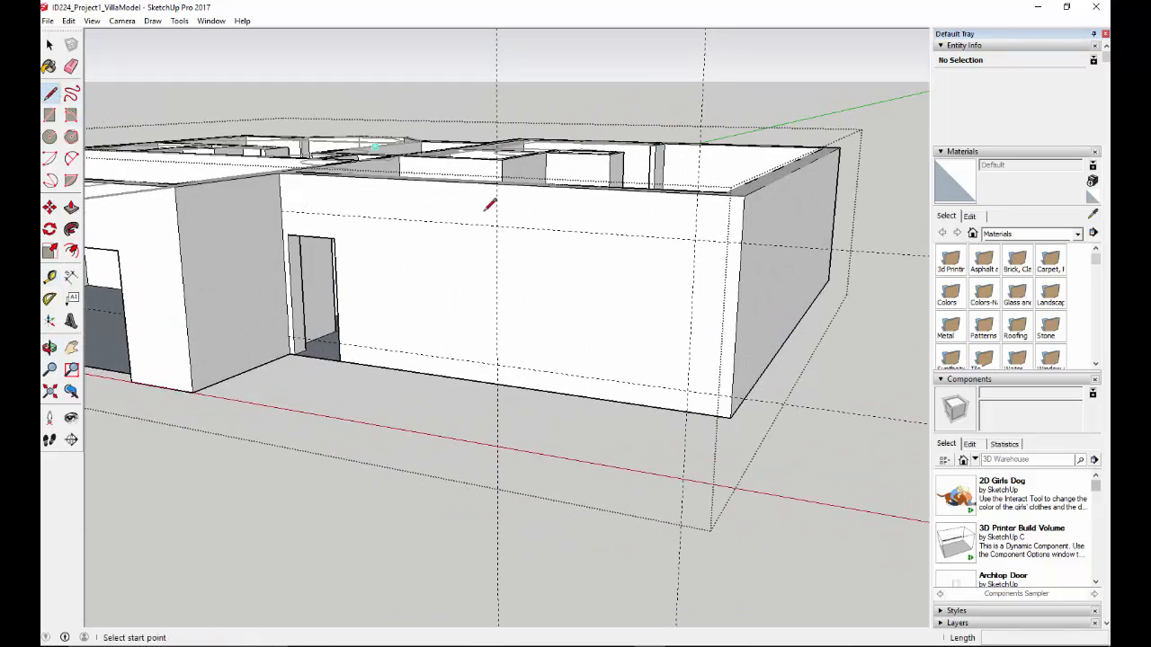
left_click(497, 364)
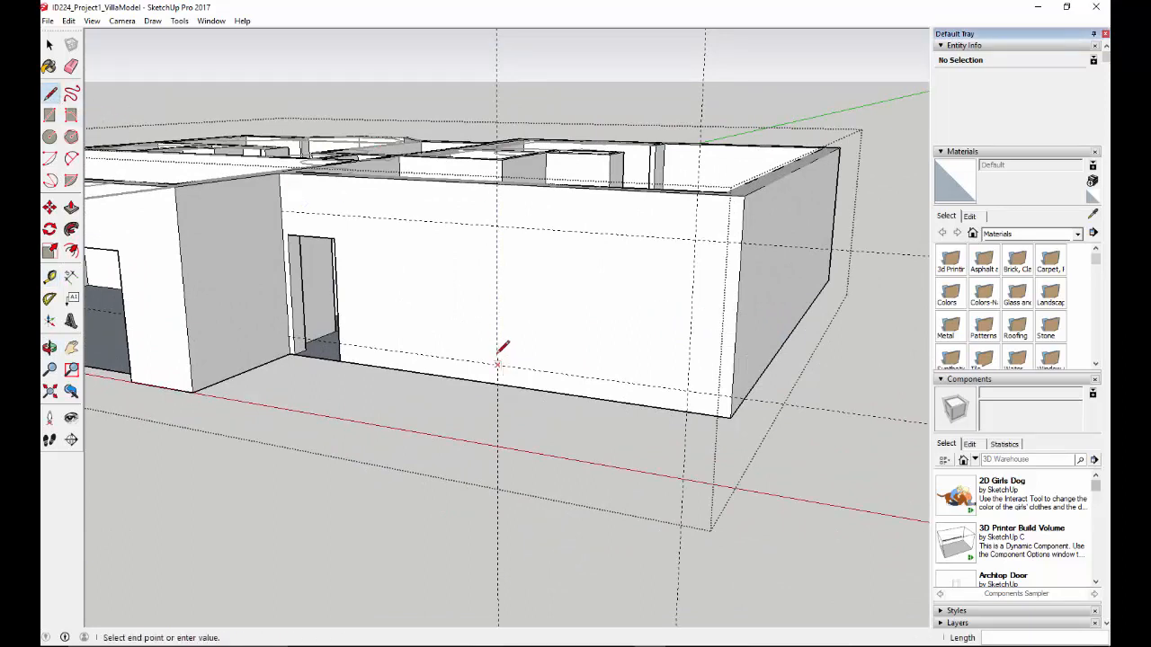
left_click(497, 224)
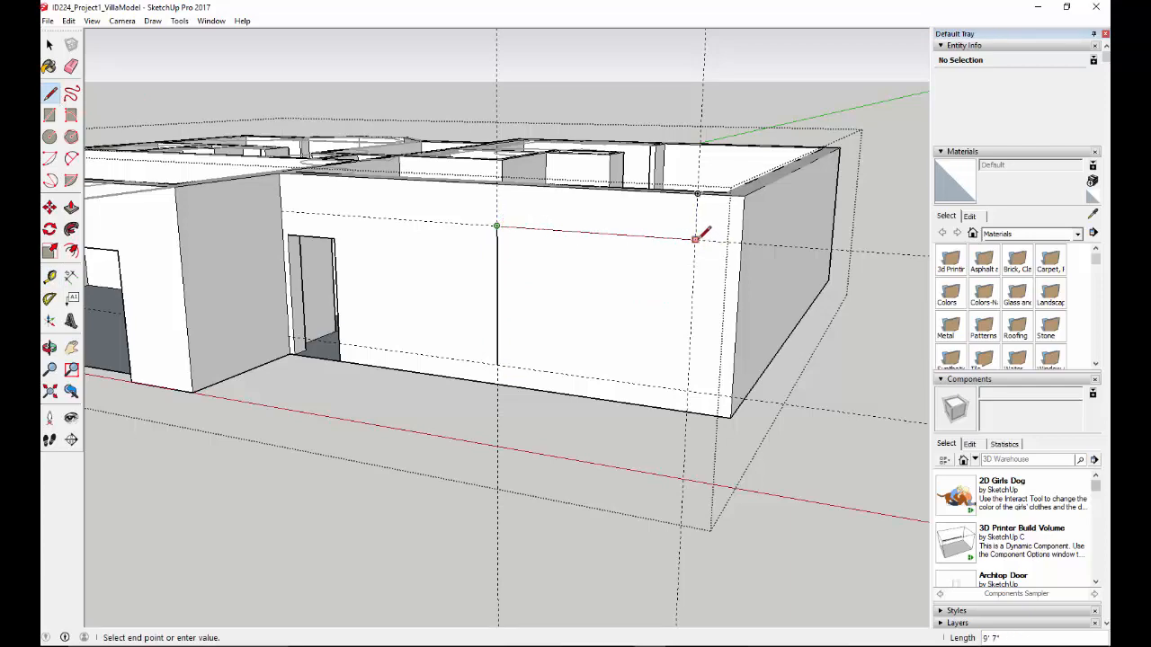
scroll(701, 235, "up", 1)
scroll(701, 234, "up", 1)
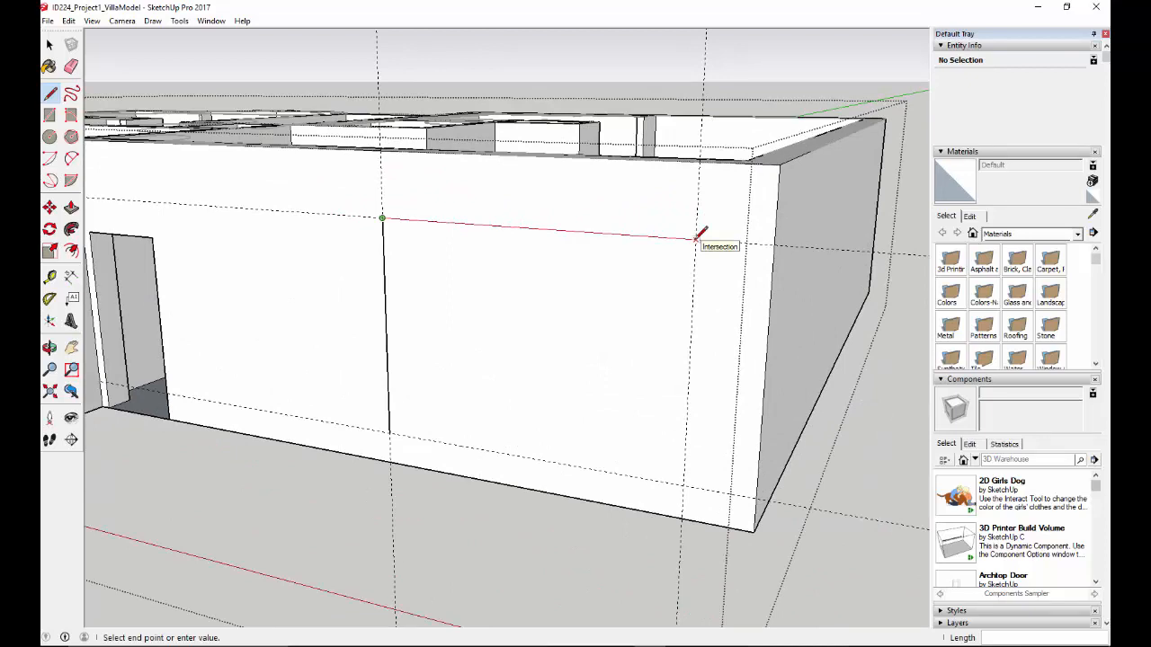
left_click(695, 239)
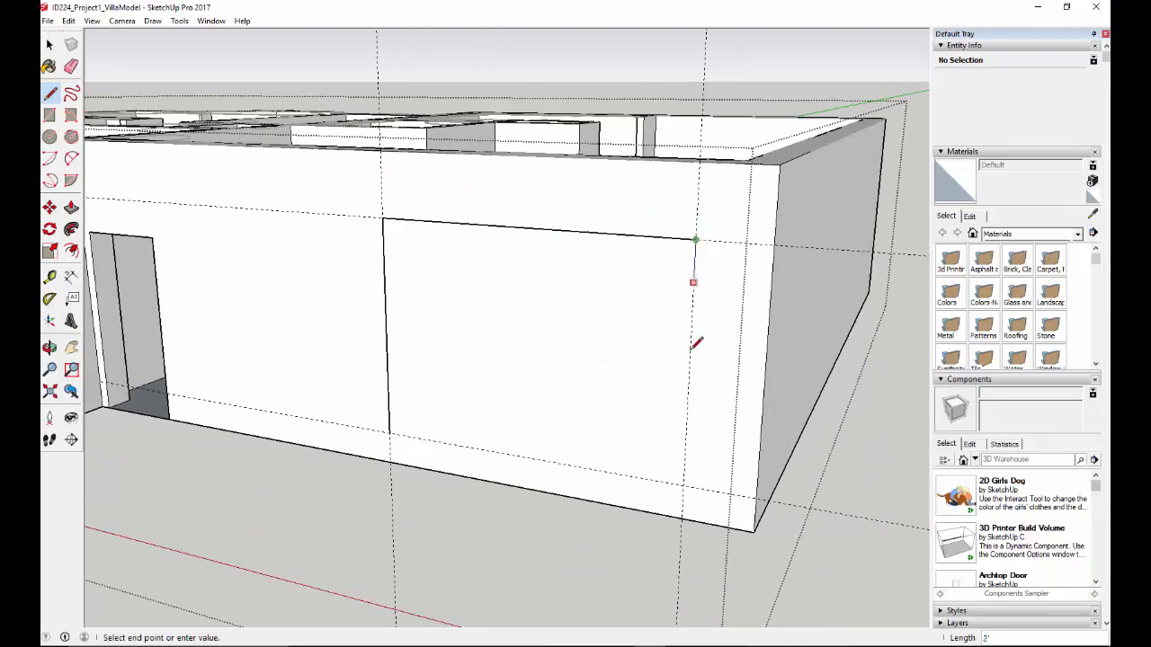
left_click(684, 485)
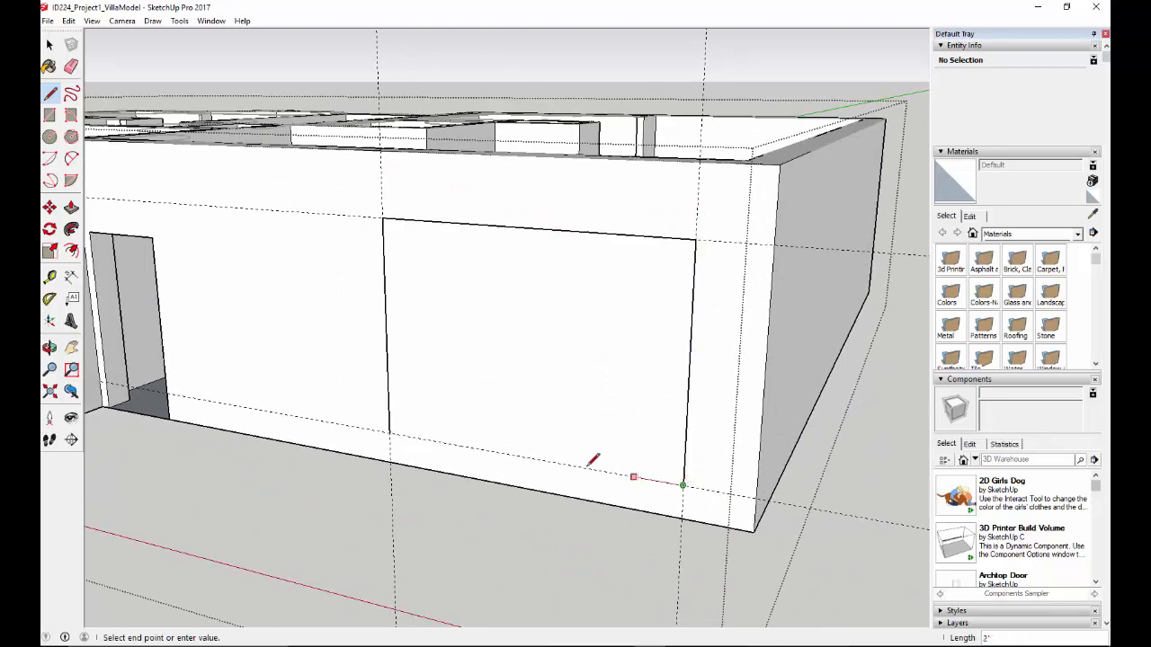
left_click(389, 432)
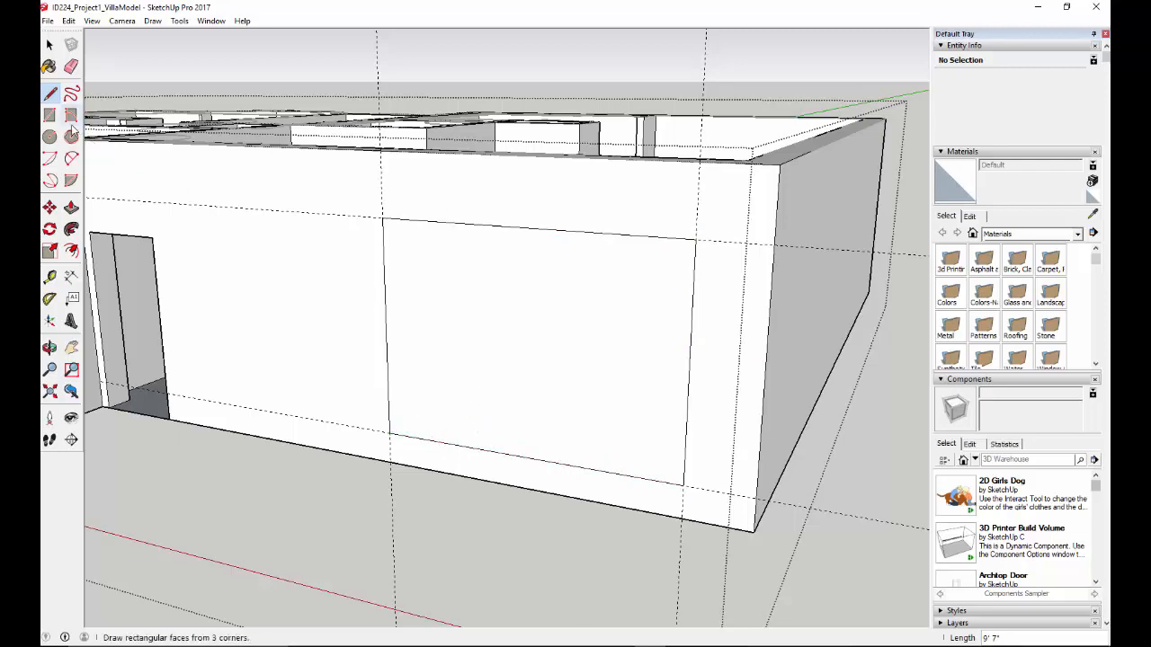
Push the window face 1' inward through the front wall's thickness to cut the opening.
left_click(71, 207)
left_click(505, 360)
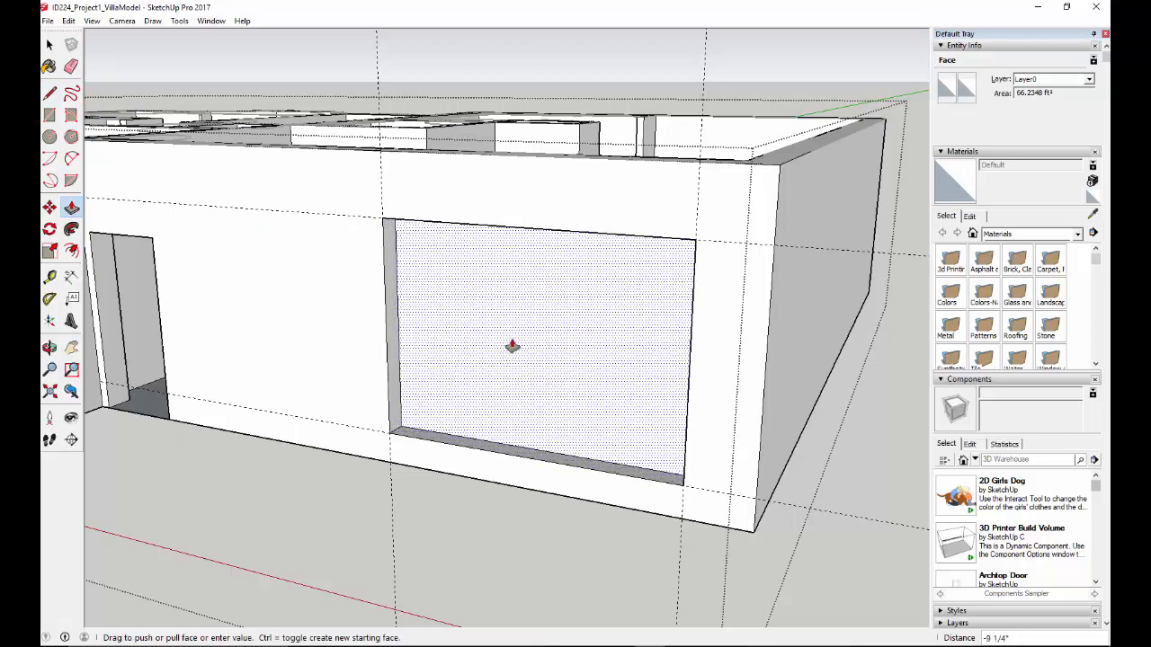
left_click(512, 342)
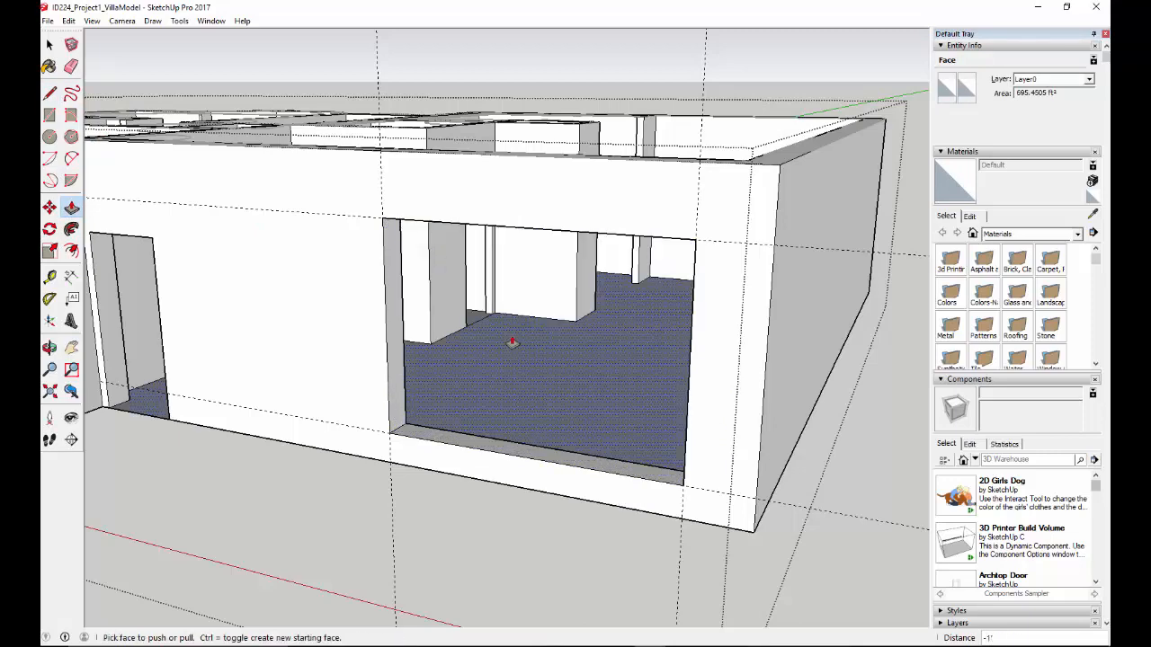
Place vertical guides for the first window on the adjacent side wall: 2' from the front corner and 9' 7" further along.
scroll(517, 364, "down", 4)
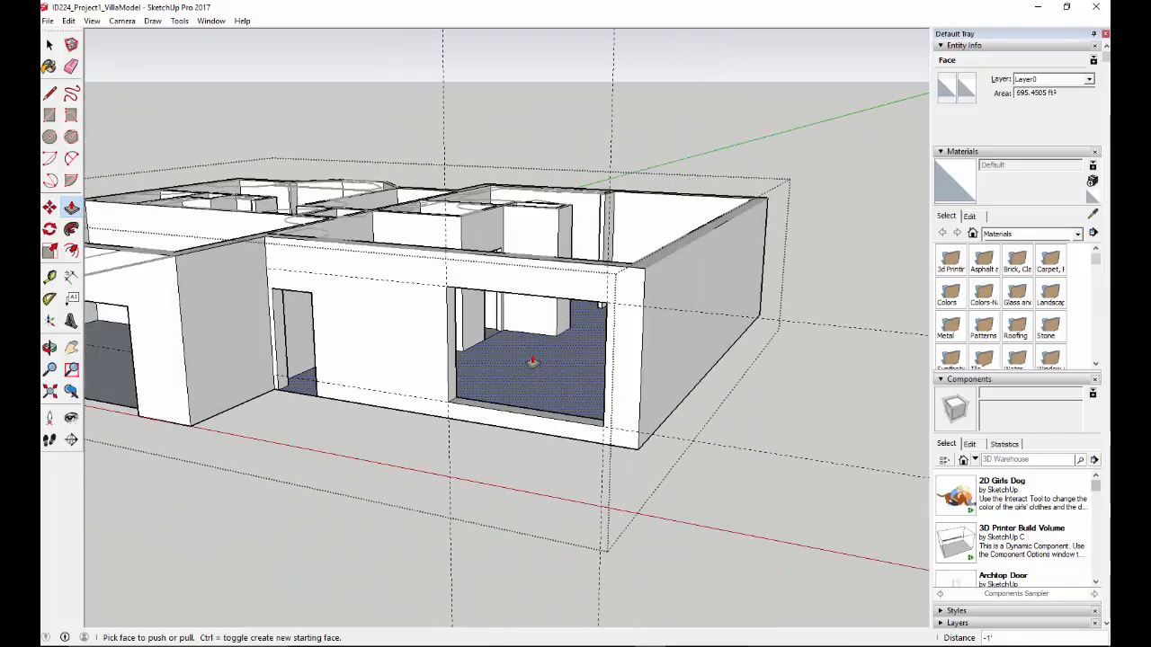
middle_click_drag(546, 357, 522, 459)
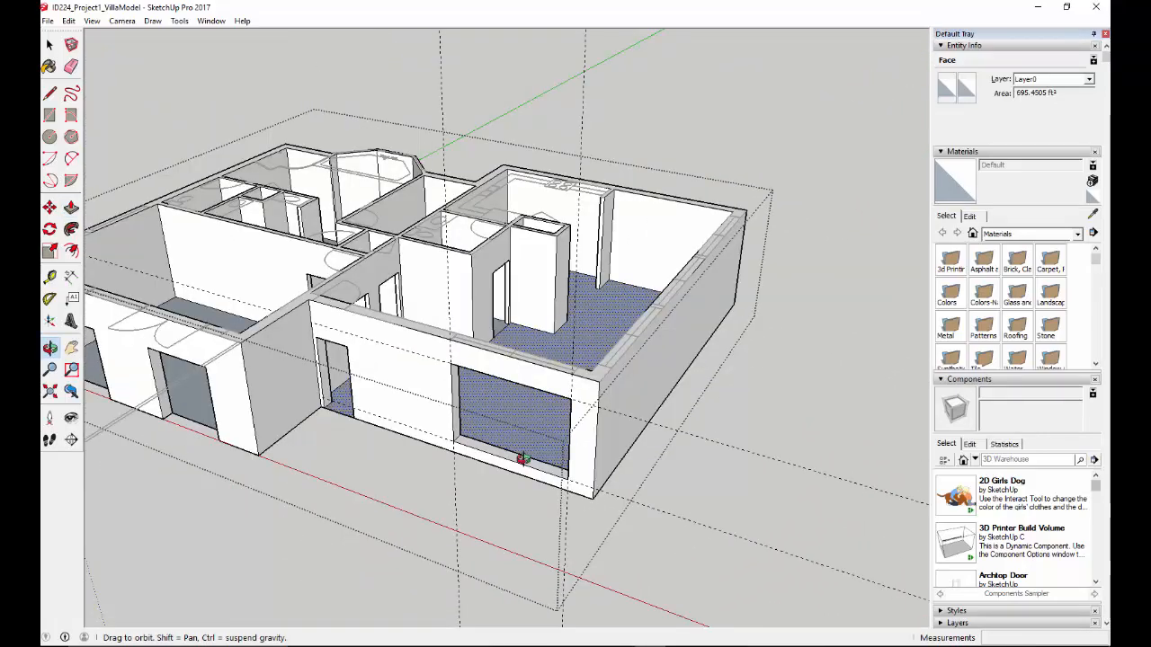
key("p")
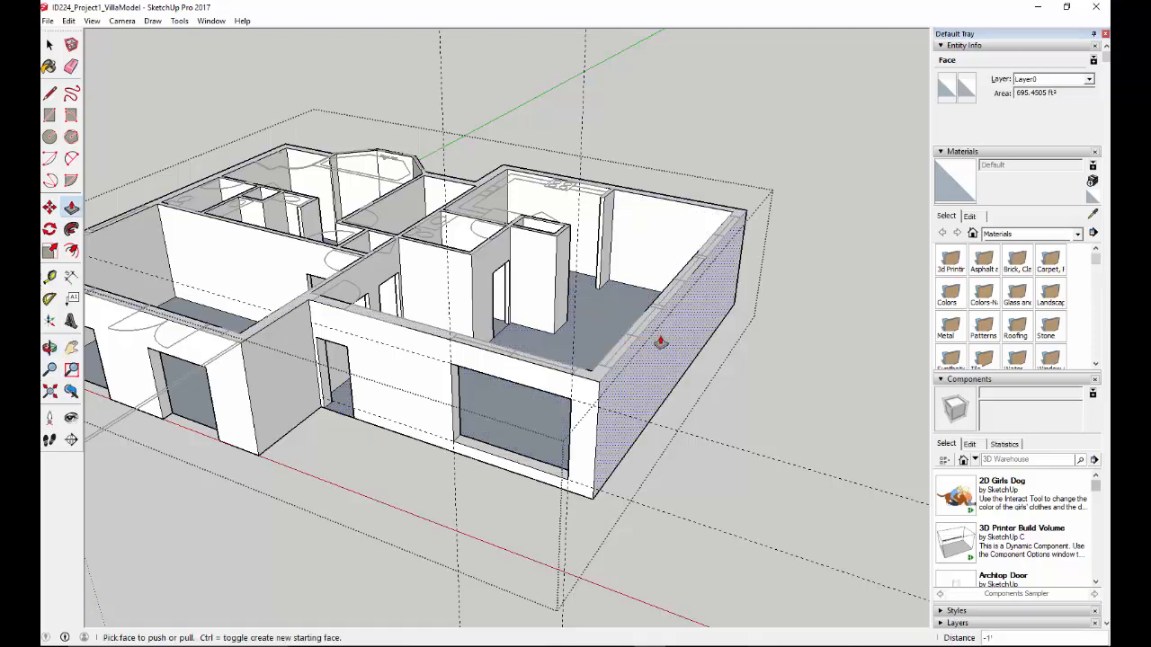
middle_click_drag(660, 342, 443, 414)
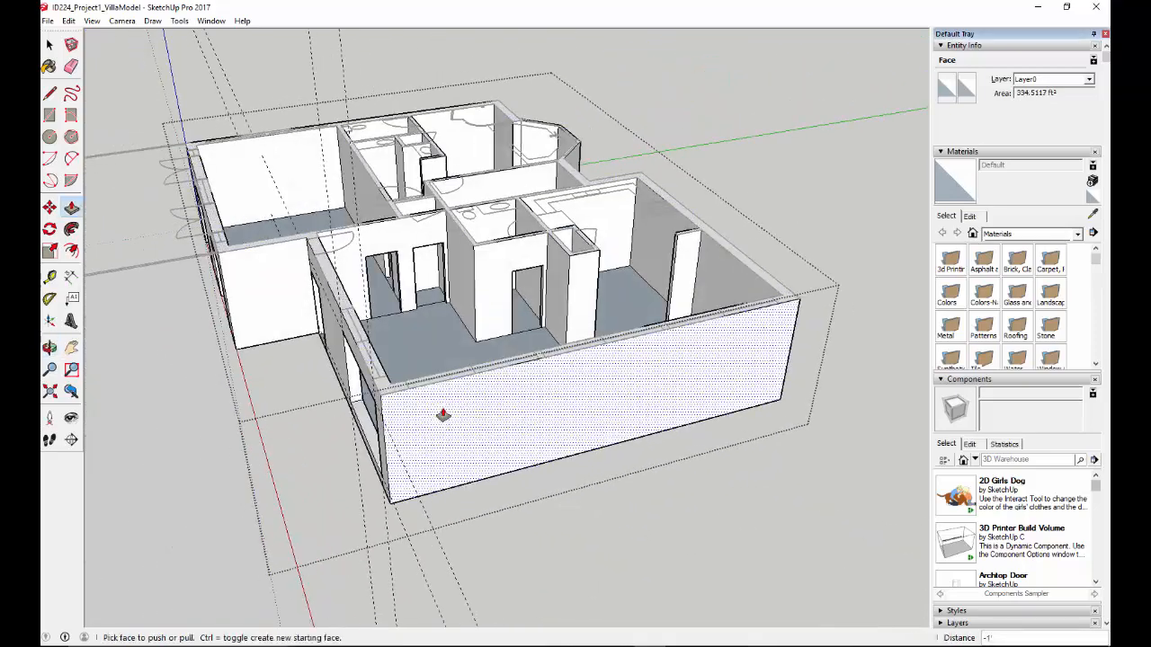
scroll(450, 414, "up", 3)
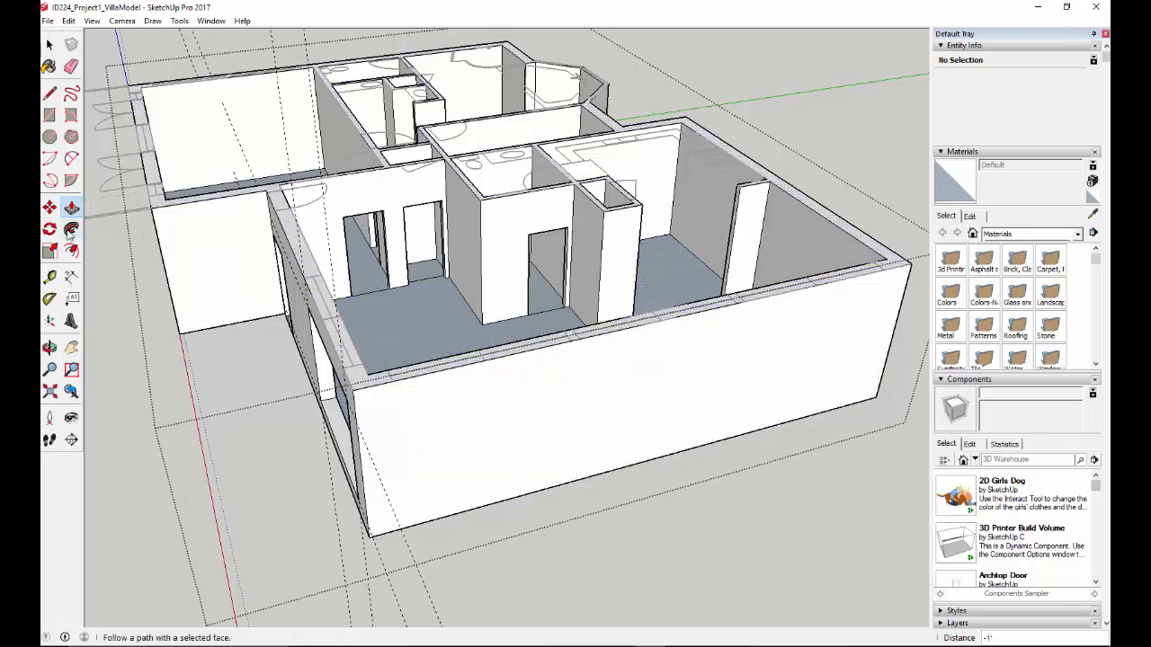
left_click(49, 278)
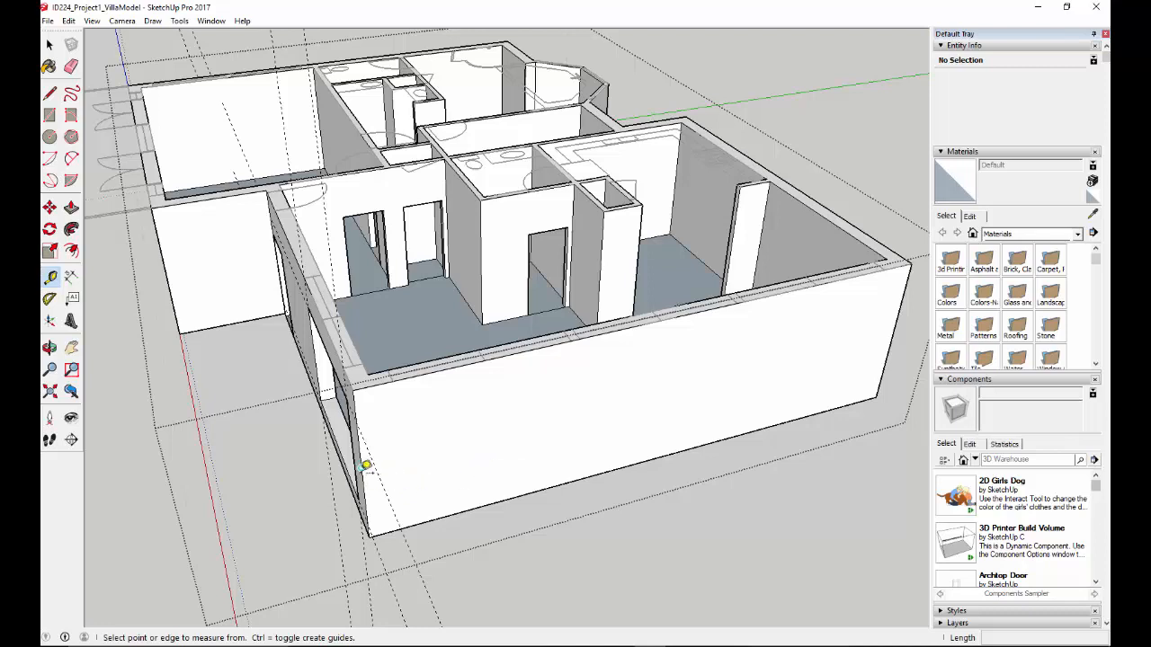
left_click(364, 464)
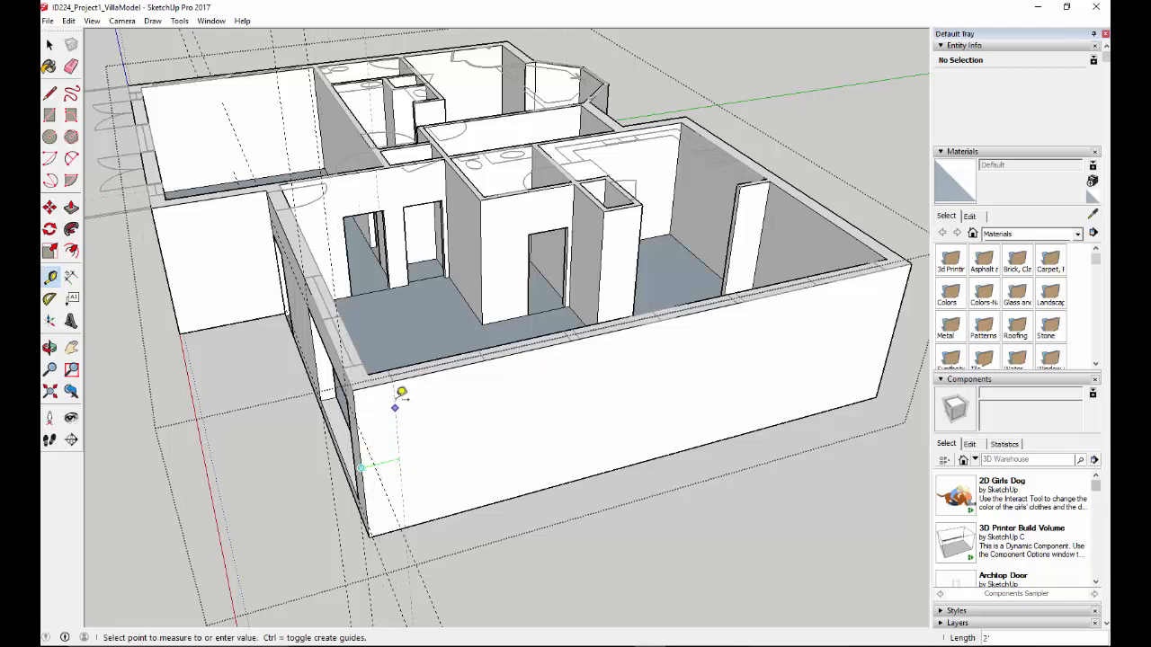
left_click(398, 371)
left_click(395, 405)
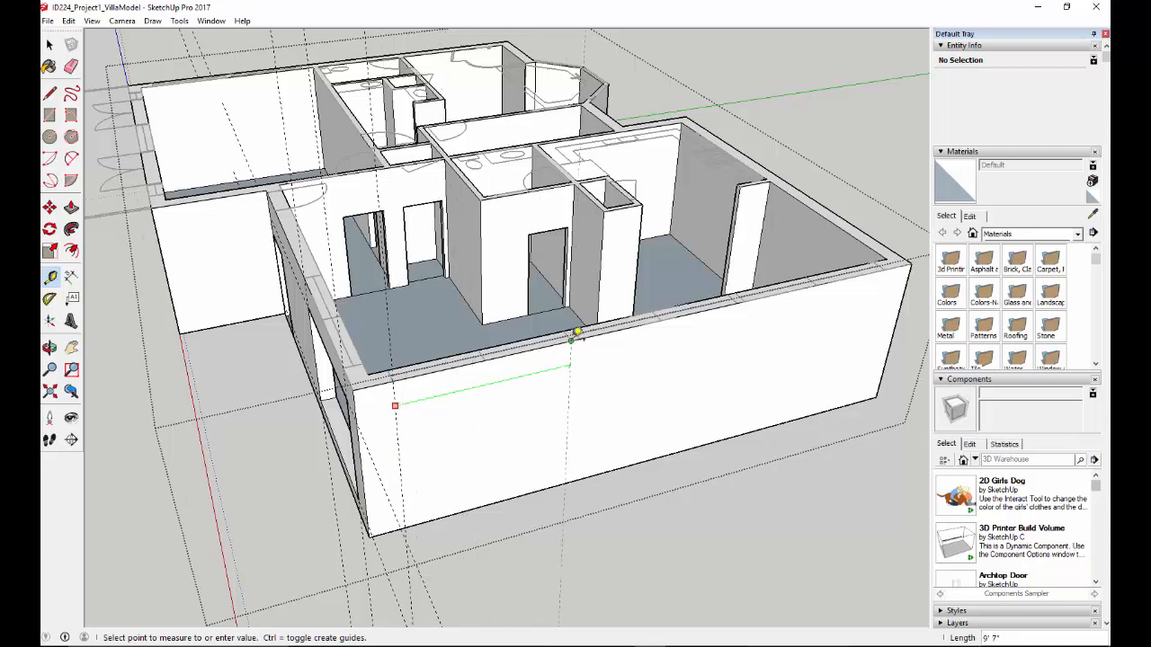
left_click(577, 332)
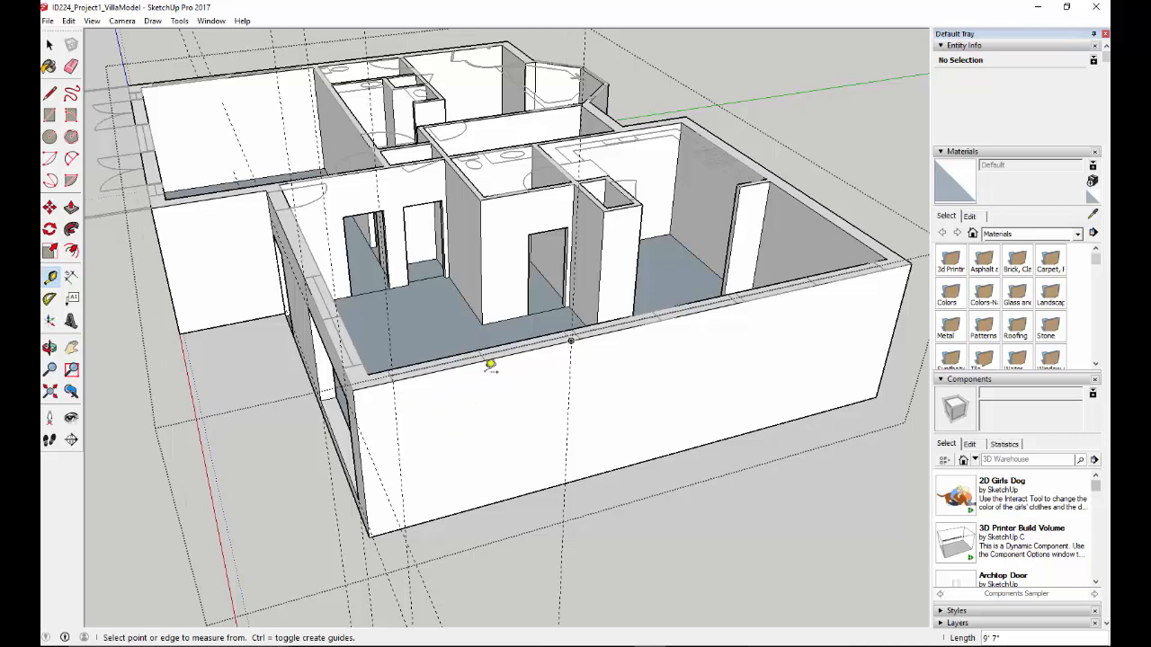
Add vertical guides for the side wall's second window: 6" past the first window's far guide and 9' 7" beyond that.
scroll(583, 336, "up", 1)
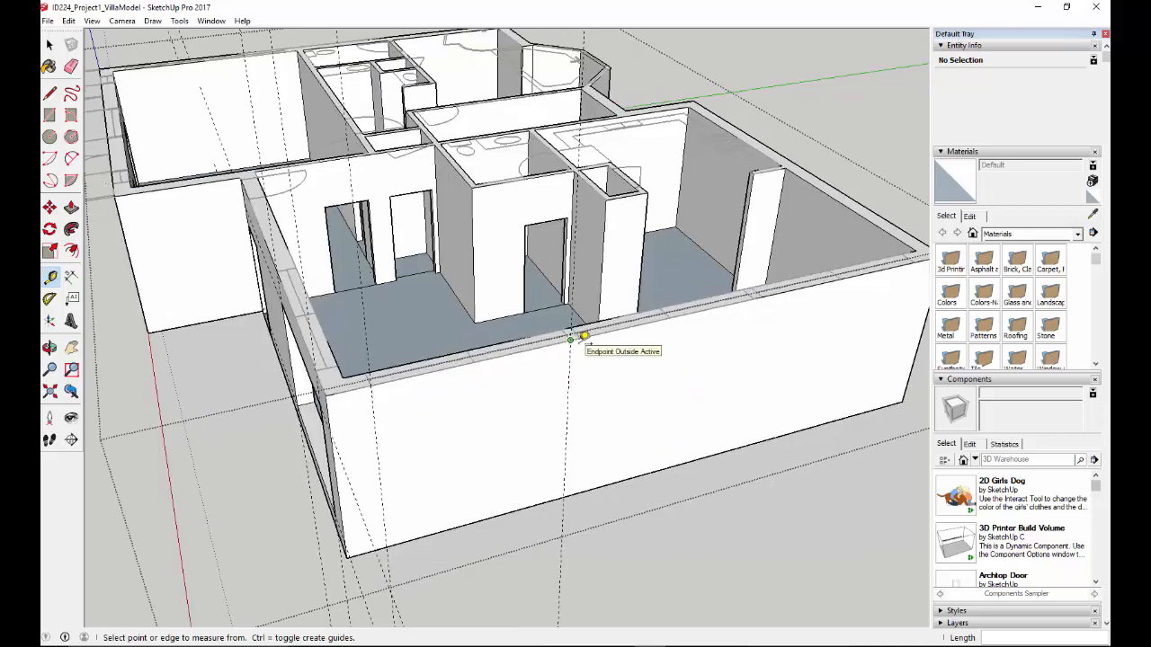
scroll(586, 334, "up", 2)
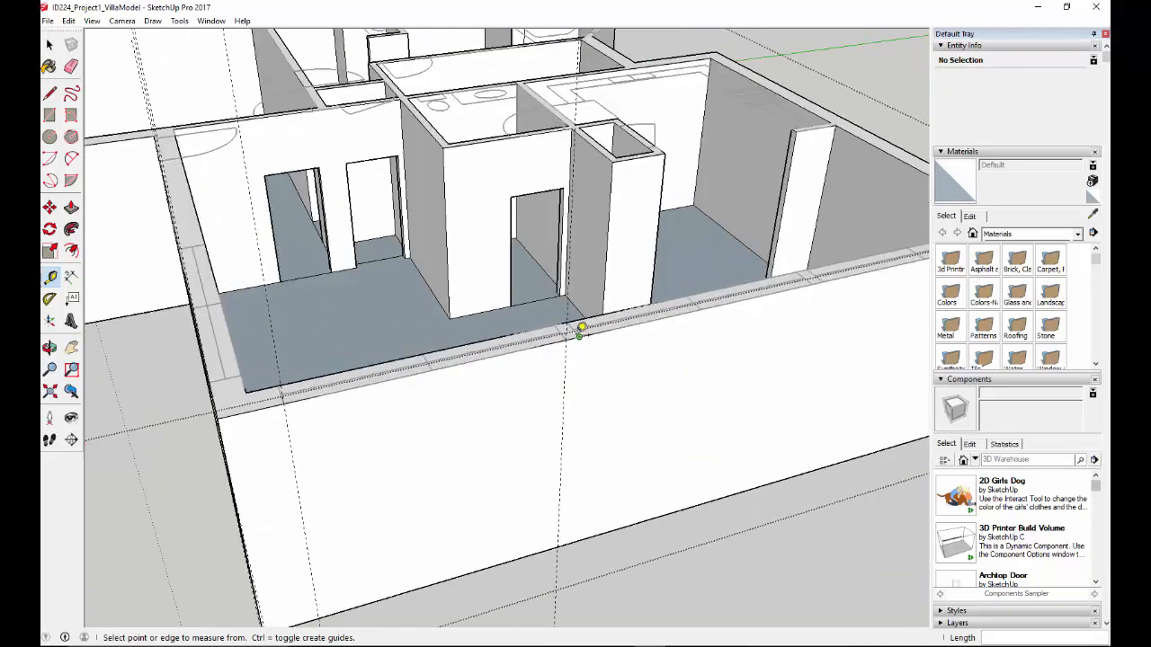
left_click(565, 372)
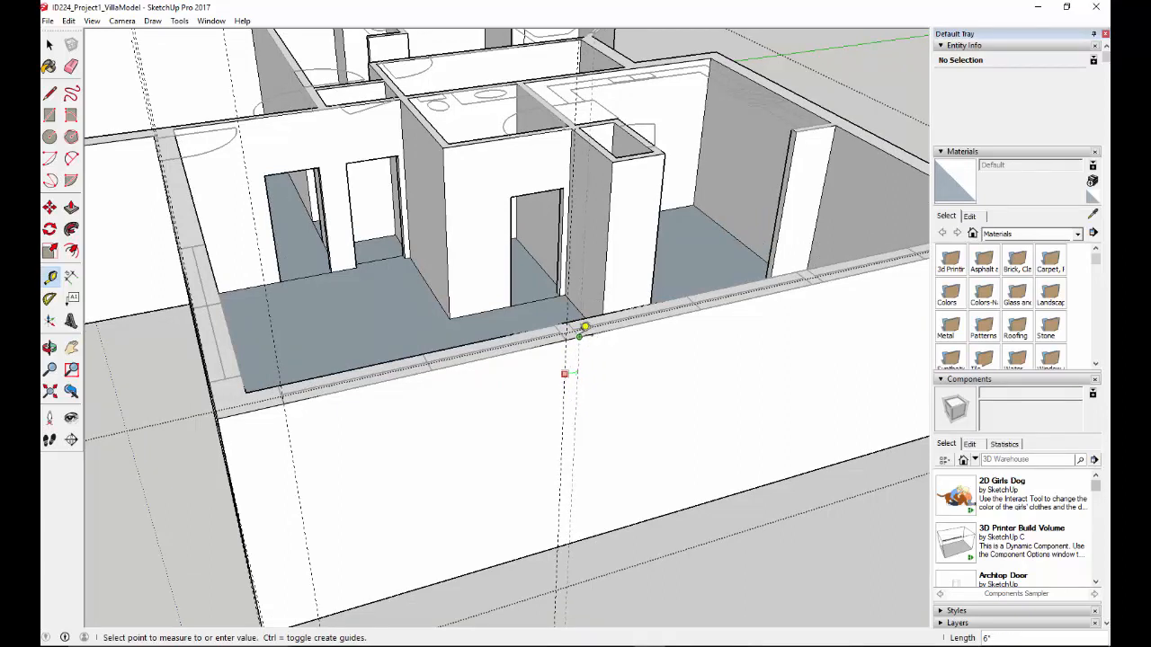
left_click(581, 331)
left_click(578, 366)
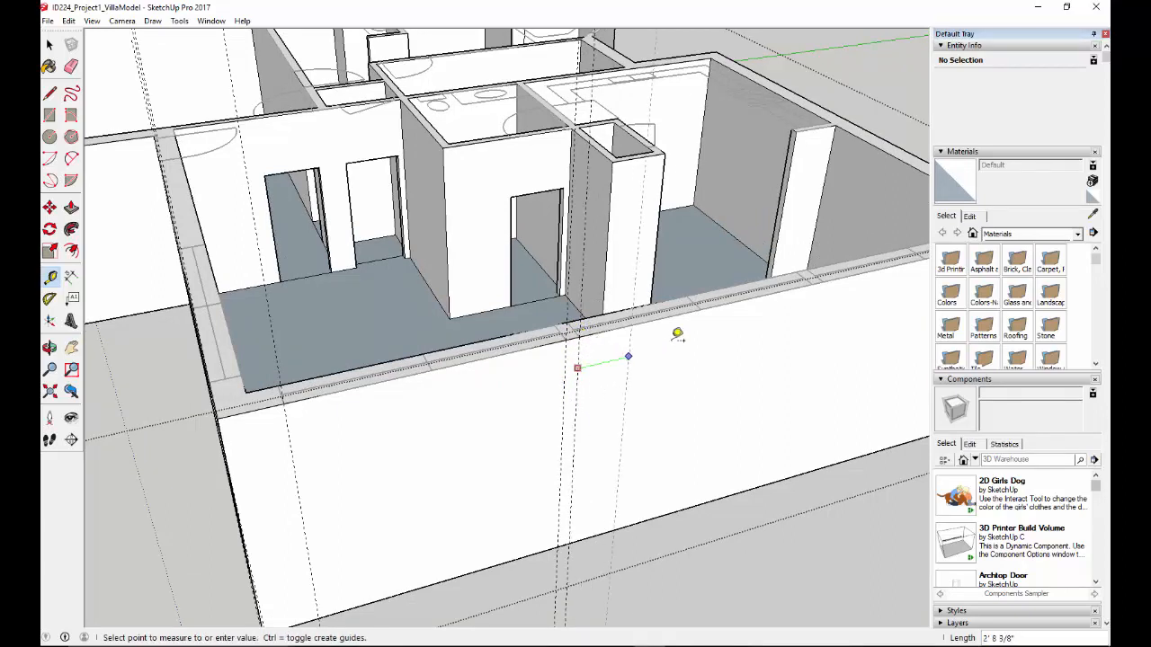
left_click(820, 282)
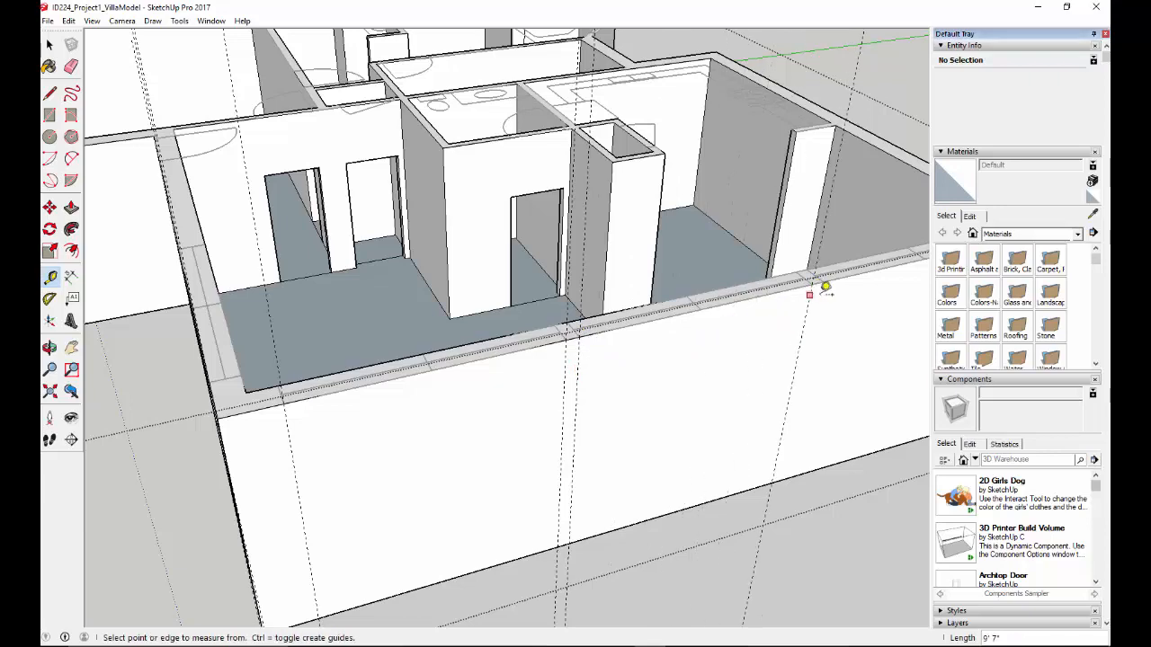
Add vertical guides for the side wall's third window: 6" past the second window's far guide and 9' 7" beyond that.
left_click(810, 295)
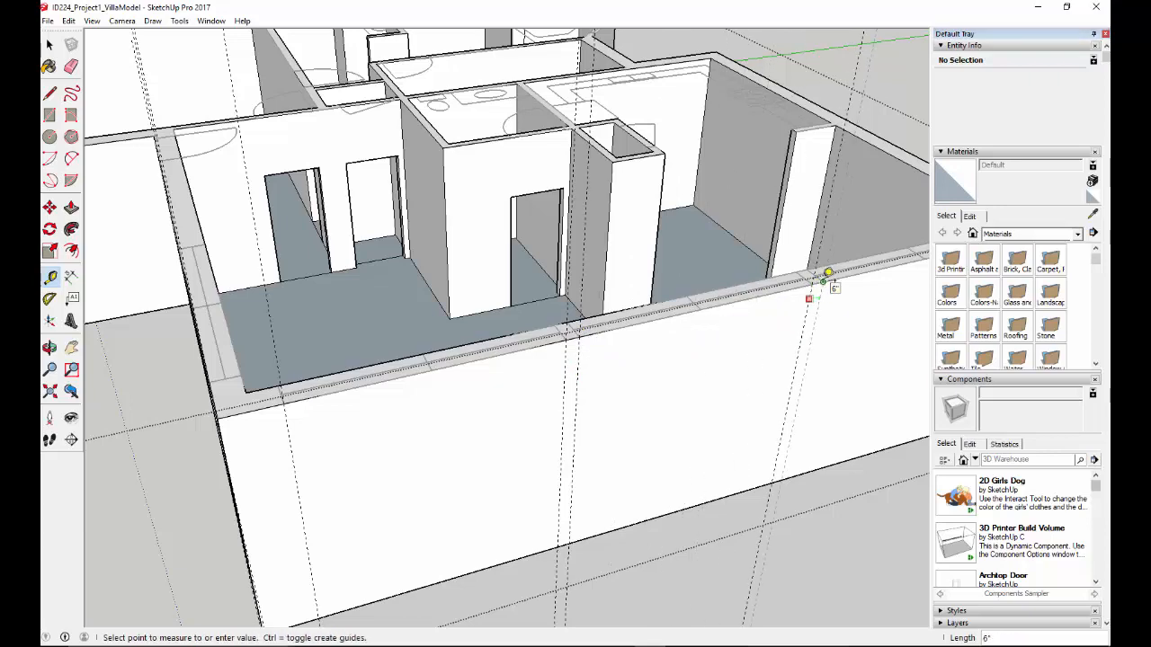
left_click(827, 274)
mouse_move(848, 360)
middle_mouse_down()
mouse_move(756, 388)
mouse_move(734, 419)
middle_mouse_up()
left_click(738, 429)
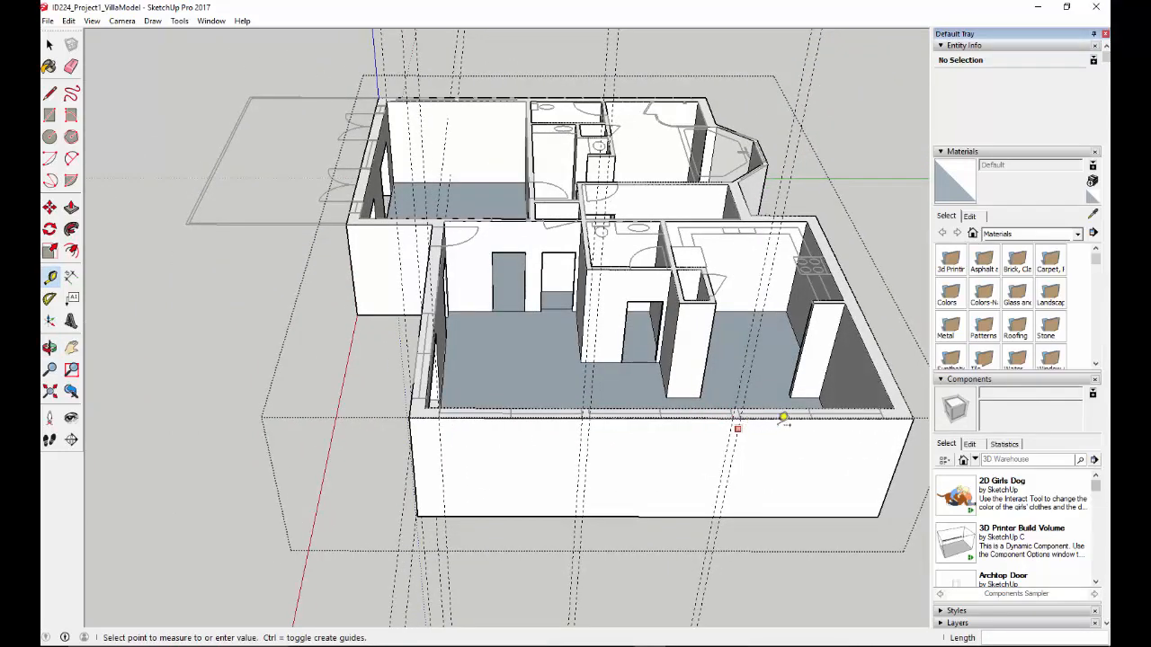
left_click(890, 411)
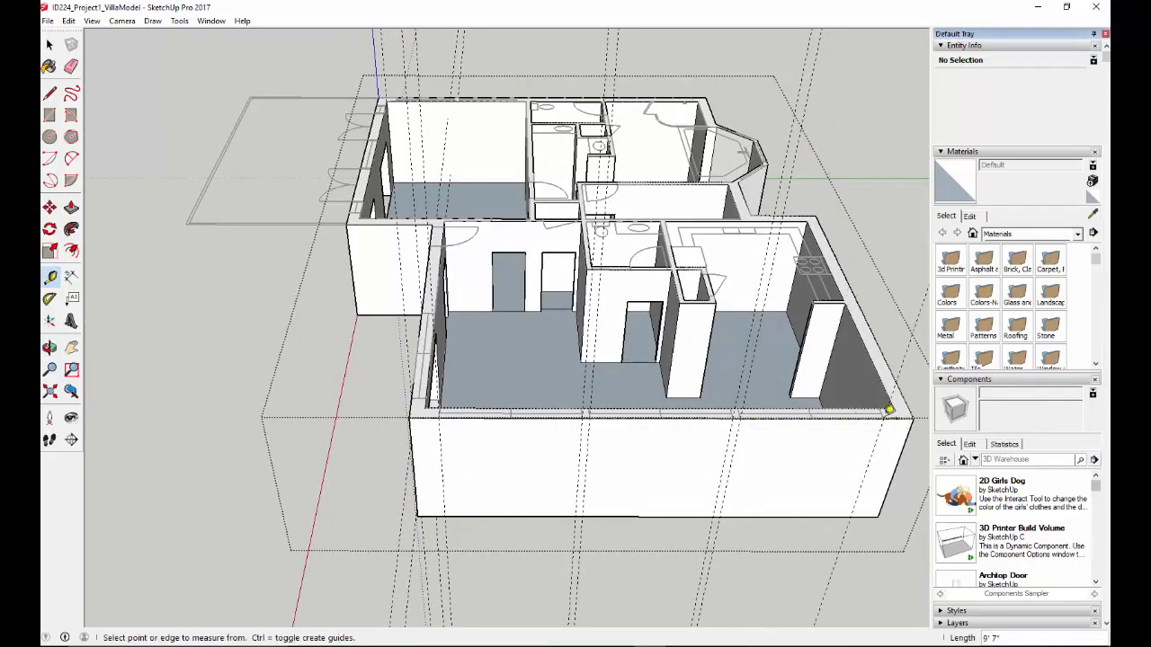
Add horizontal guides on the side wall, 1' above its base and 2' below its top edge.
middle_click_drag(790, 463, 748, 316)
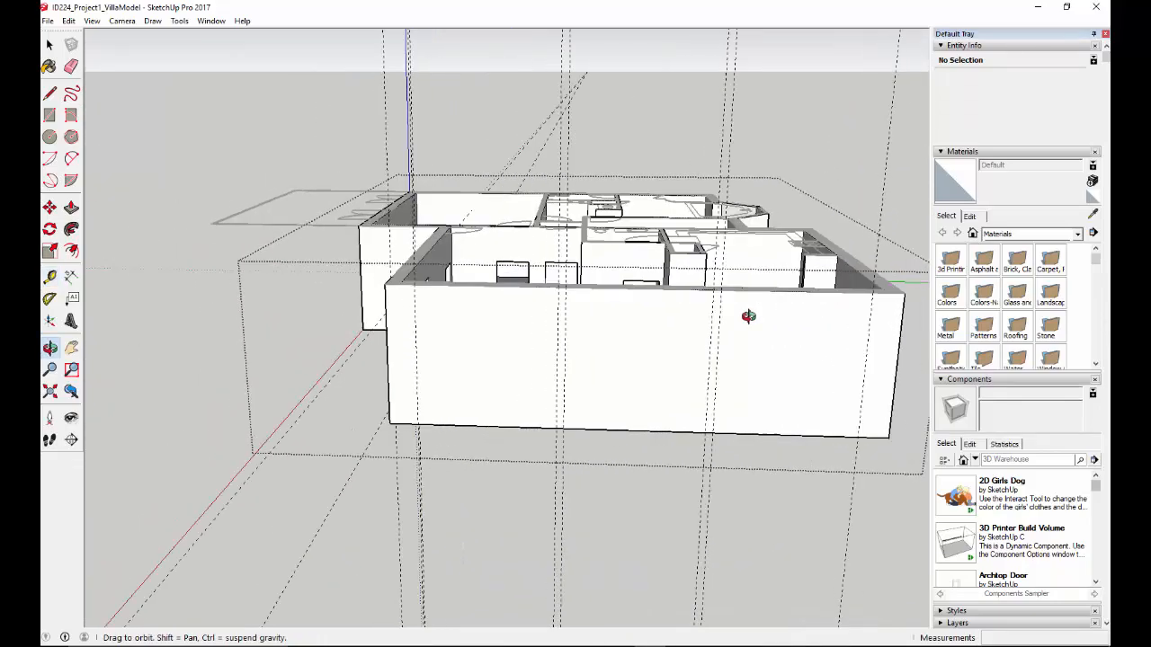
left_click(444, 423)
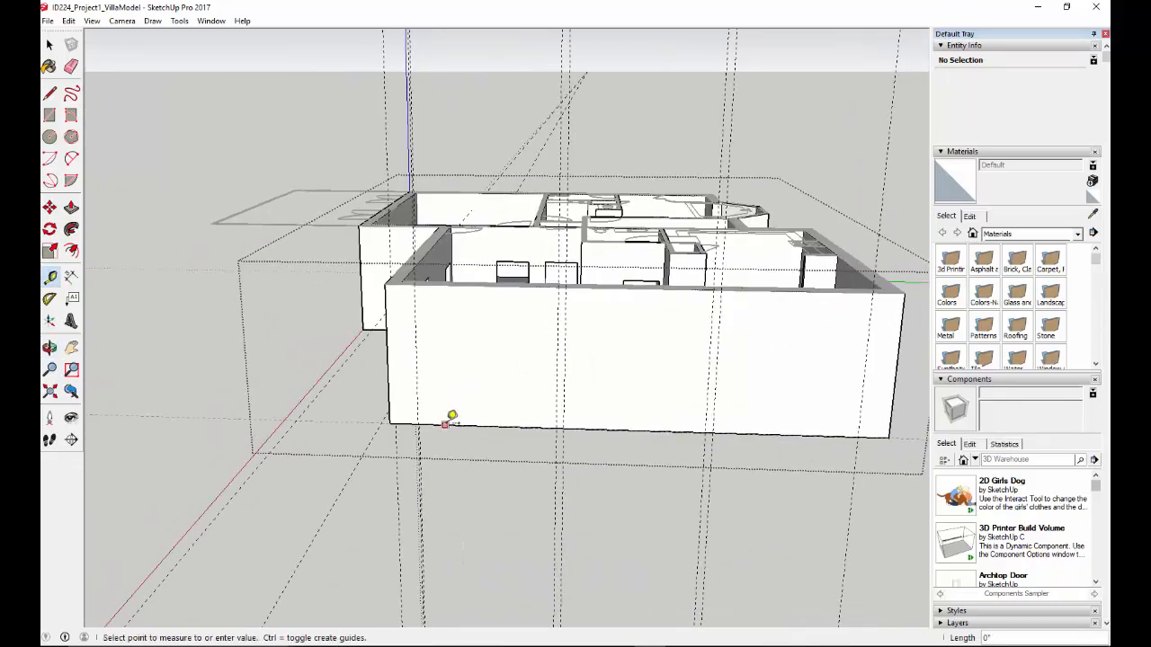
left_click(426, 400)
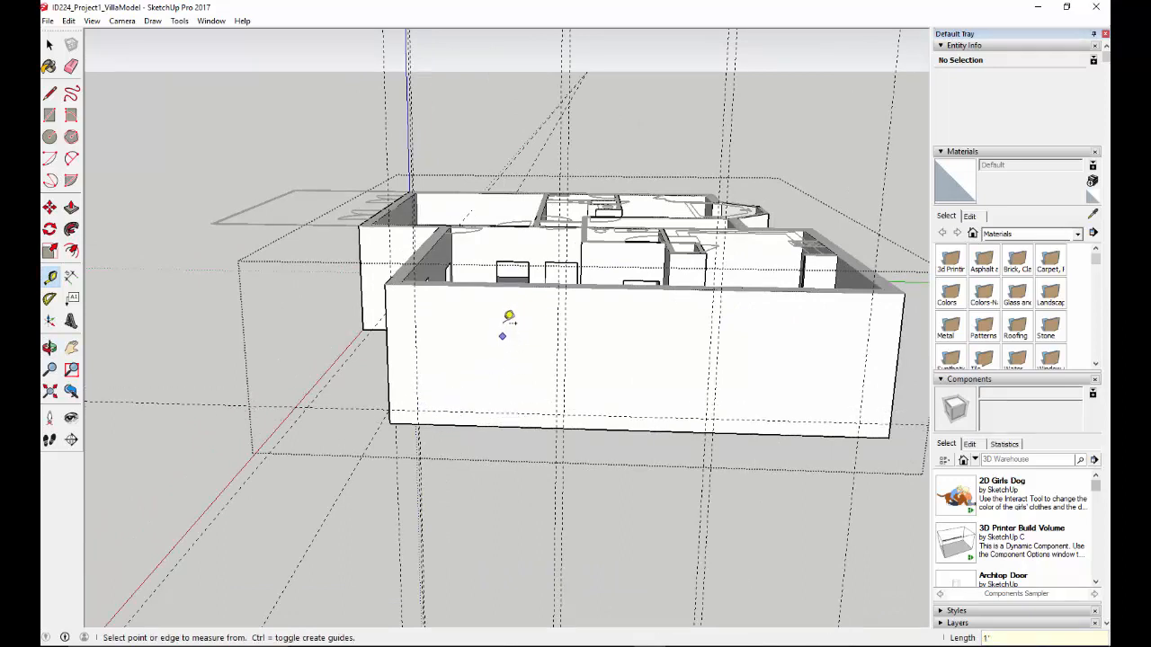
left_click(501, 286)
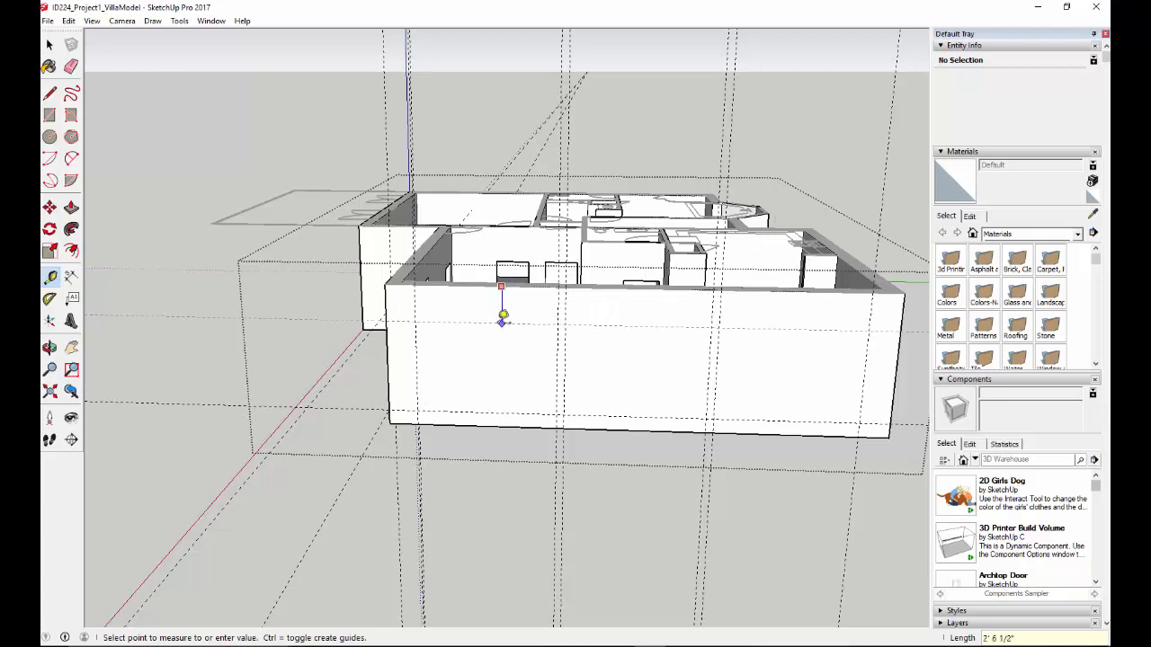
left_click(503, 316)
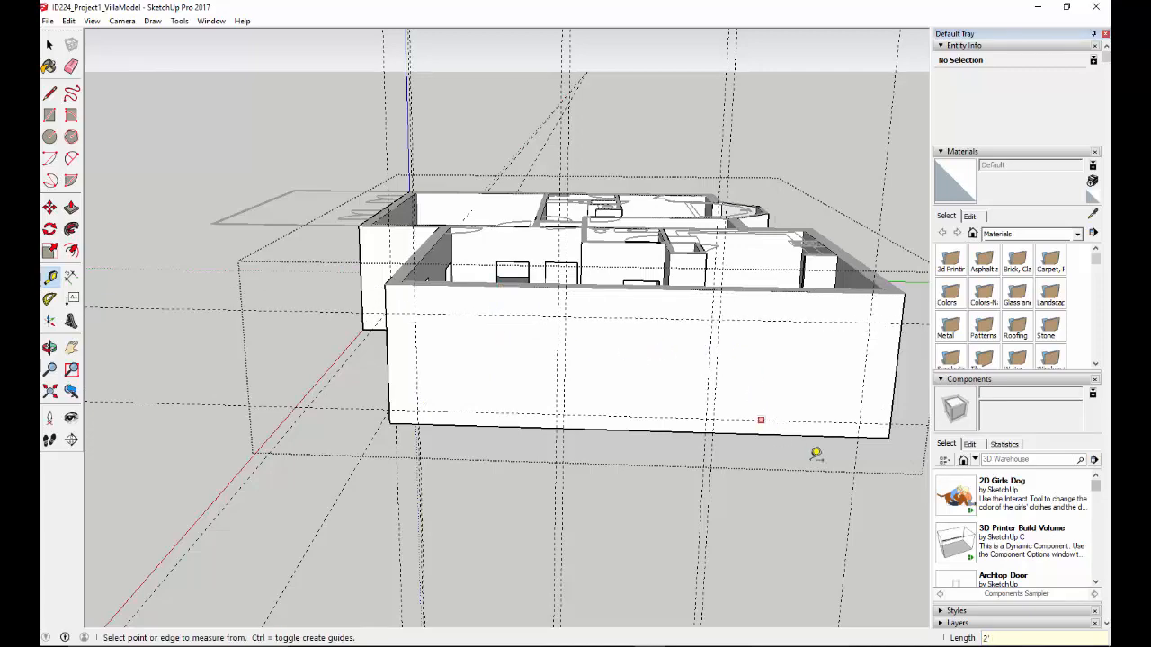
Outline the side wall's first window with edges along its vertical and horizontal guides, closing the rectangle.
middle_click_drag(817, 455, 755, 435)
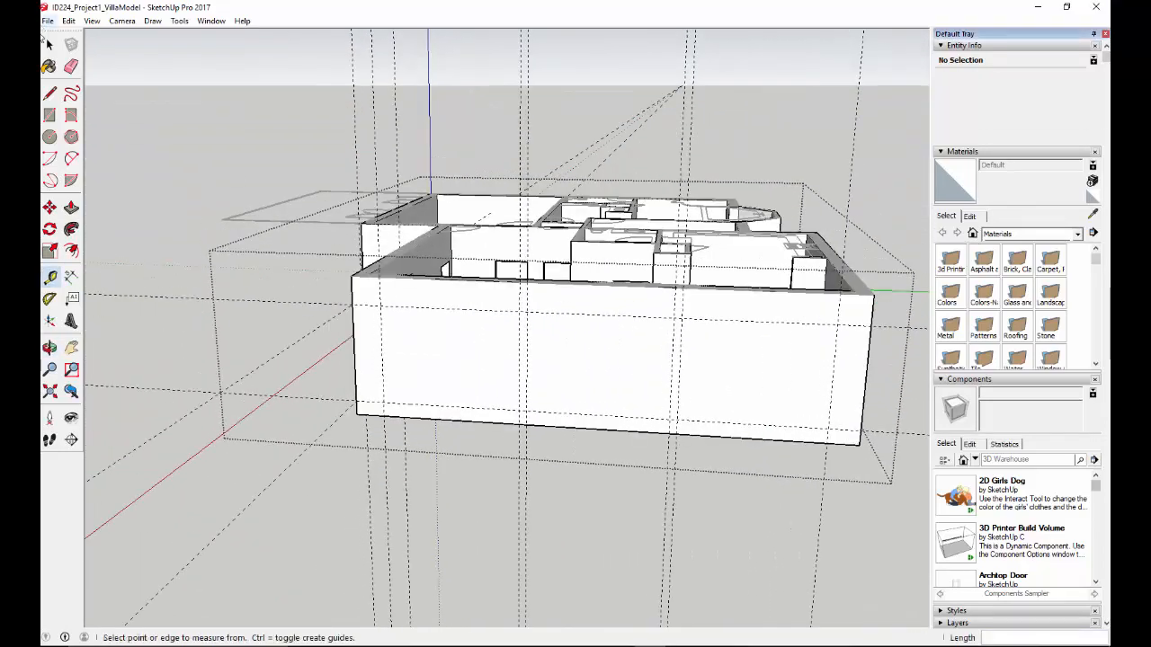
left_click(50, 92)
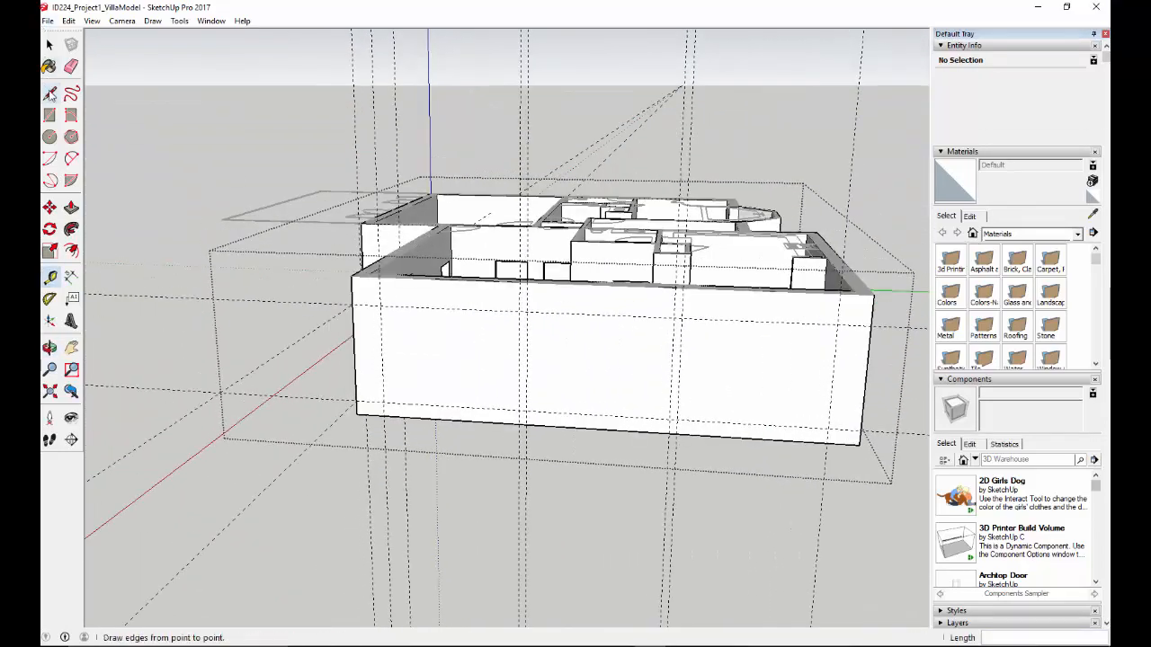
left_click(383, 401)
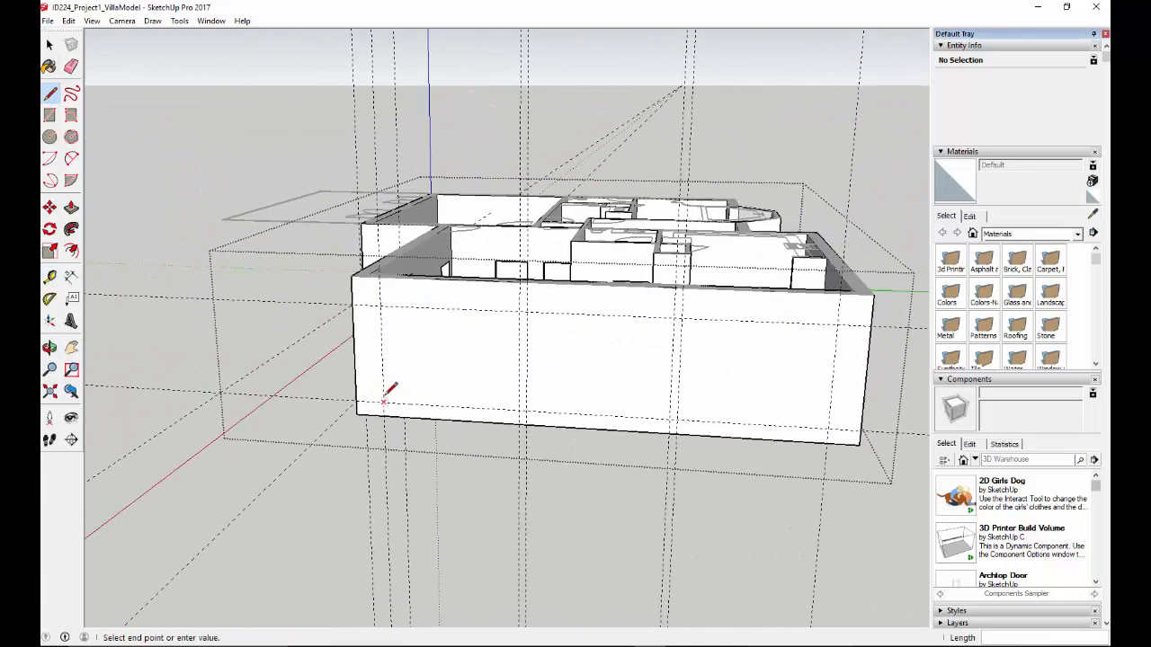
left_click(380, 305)
left_click(519, 311)
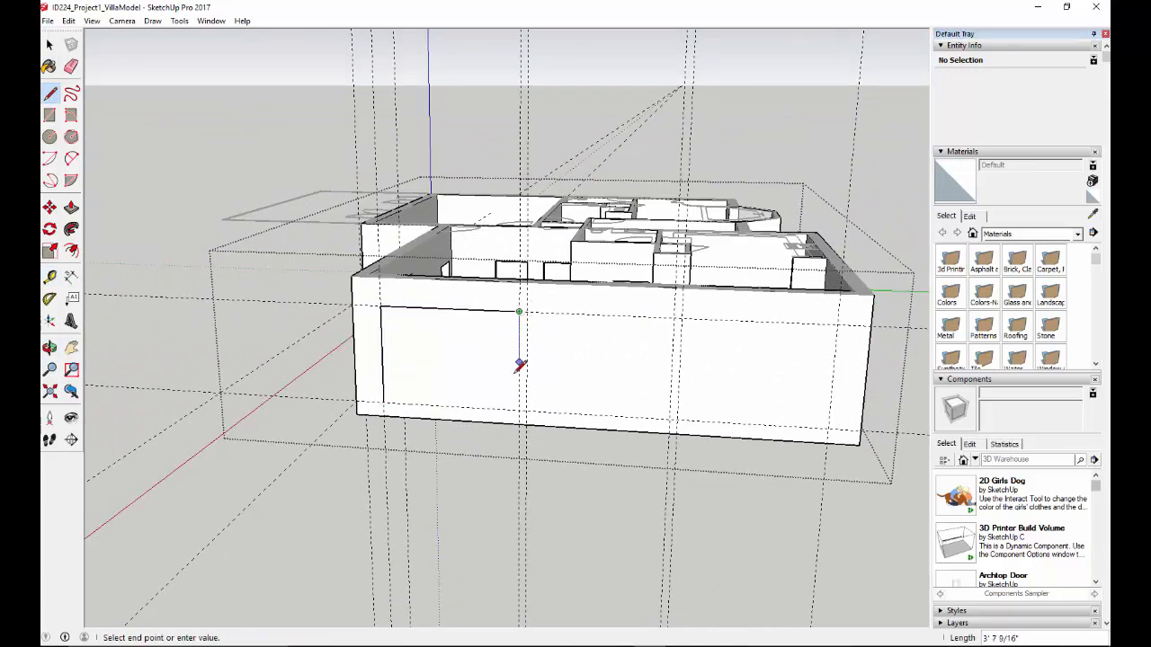
left_click(520, 410)
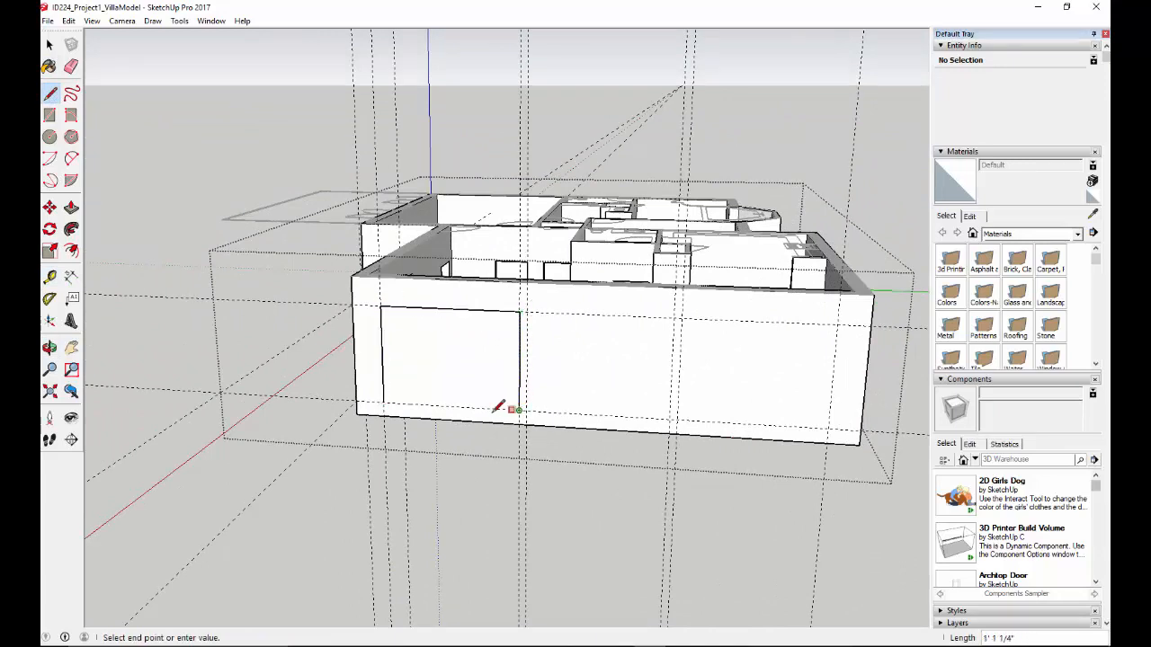
left_click(385, 401)
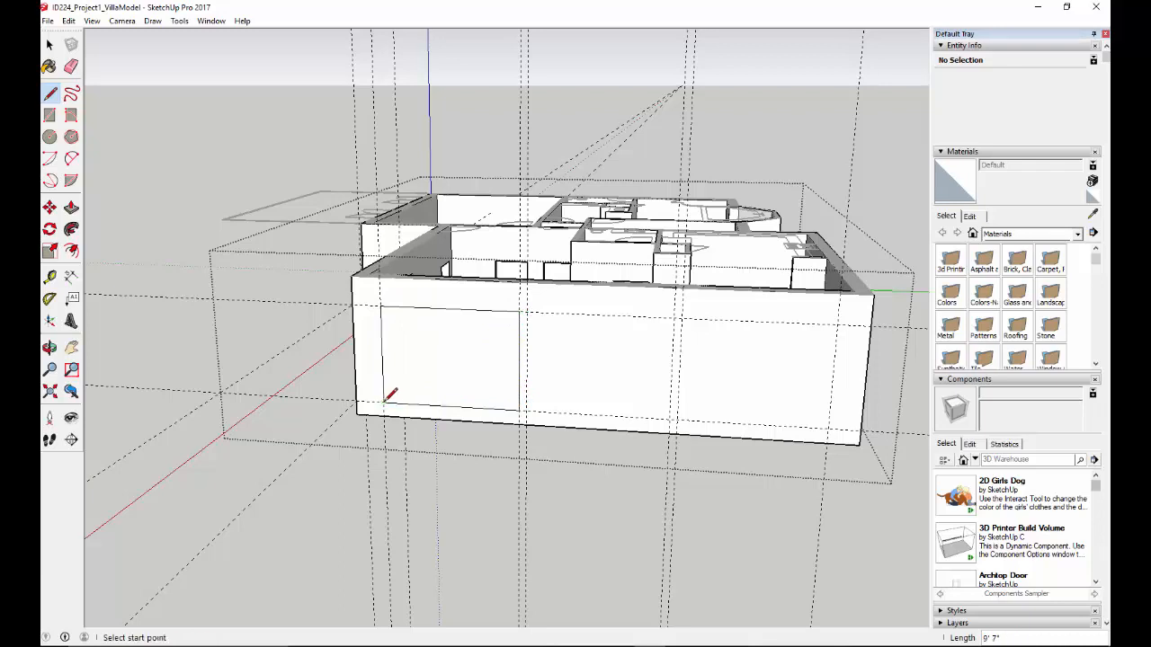
Outline the side wall's middle window with the Line tool, joining its four guide intersections.
left_click(526, 410)
left_click(526, 312)
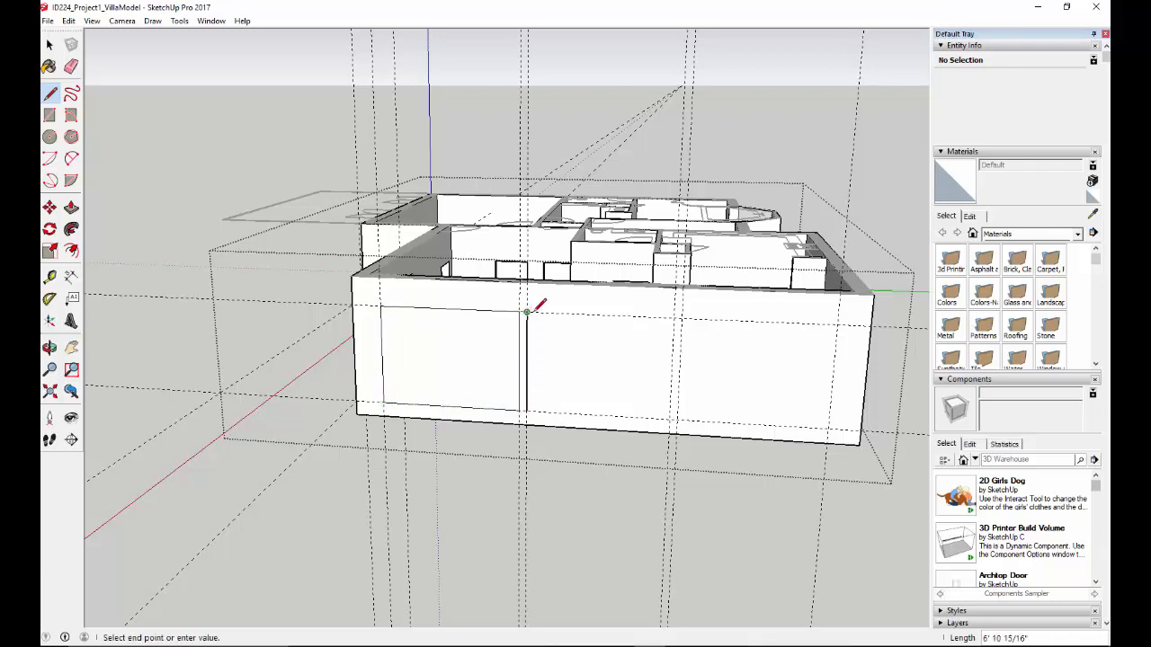
left_click(672, 317)
left_click(669, 416)
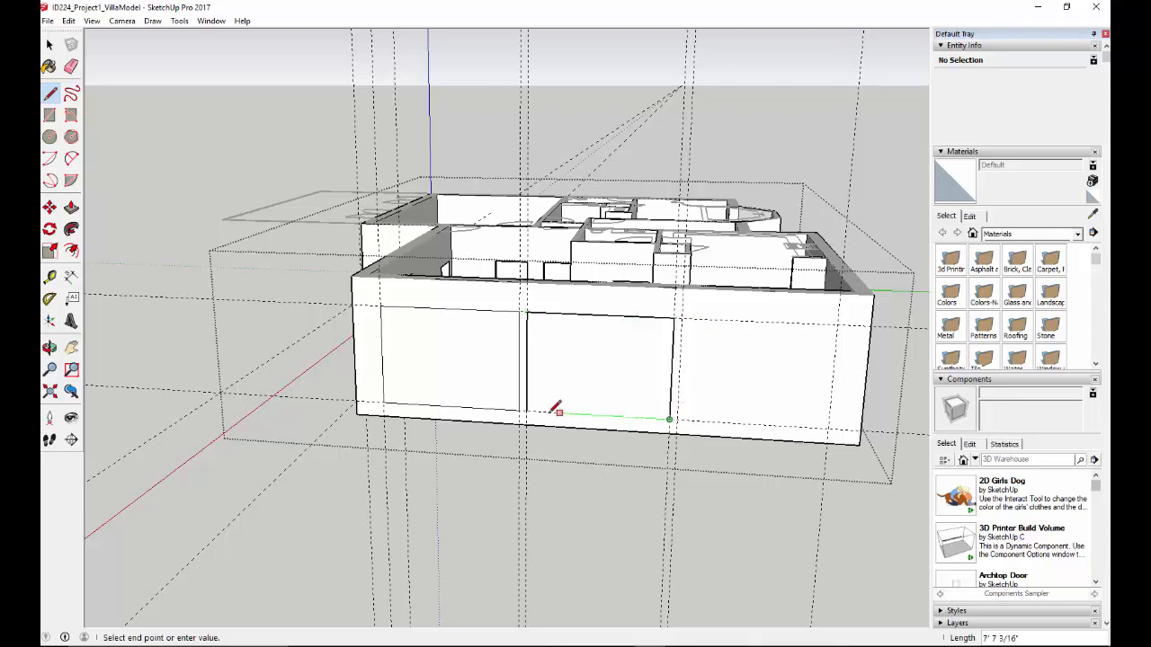
left_click(527, 411)
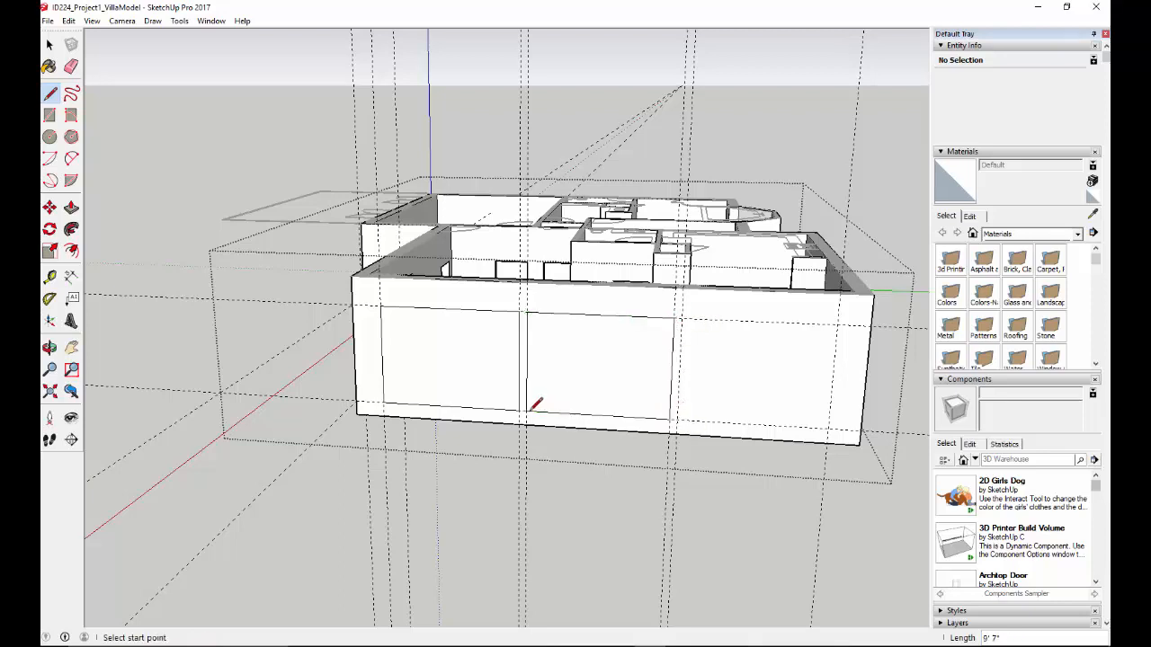
Outline the side wall's third window along the guides, from its lower near corner around to its lower far corner.
left_click(678, 419)
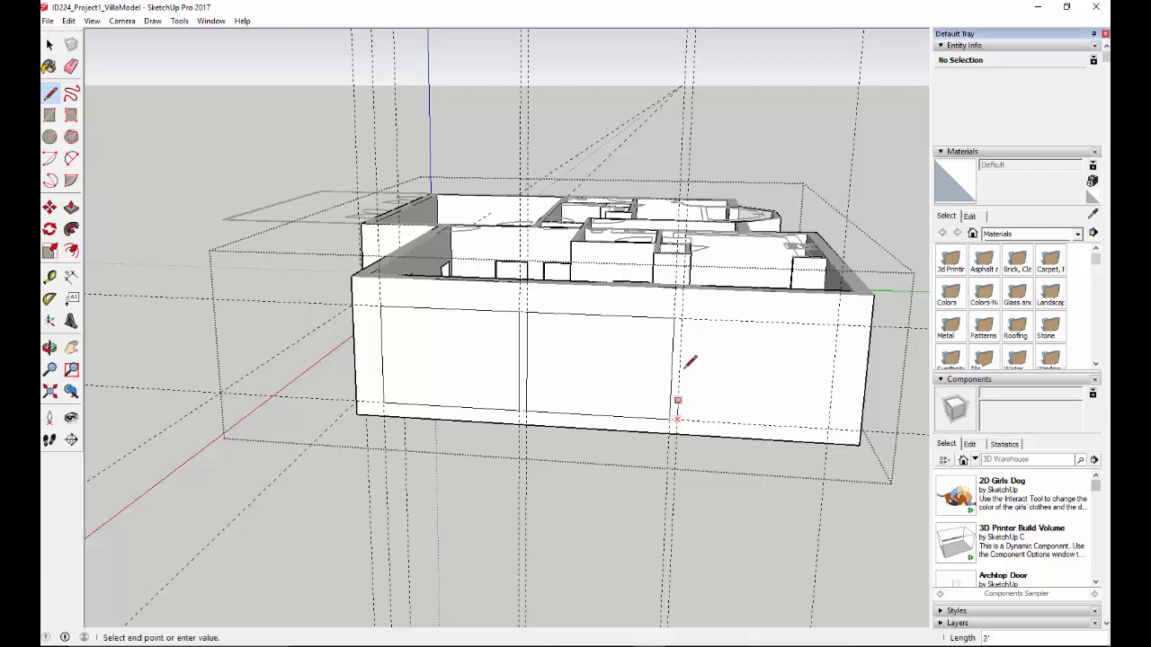
left_click(681, 318)
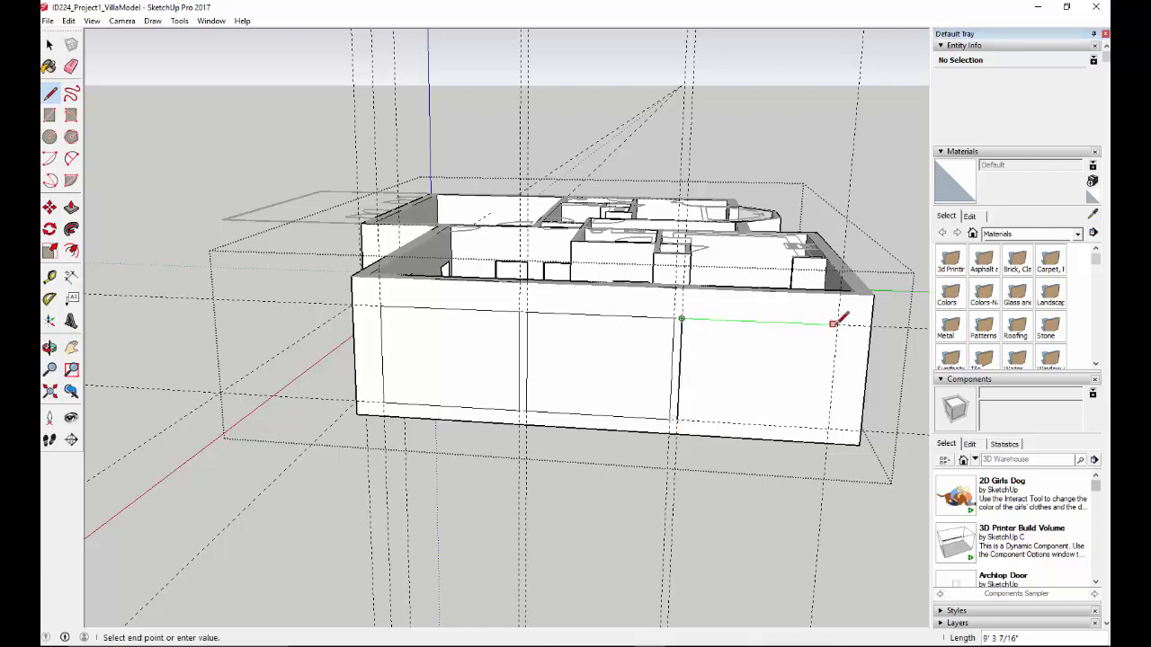
left_click(836, 325)
left_click(828, 428)
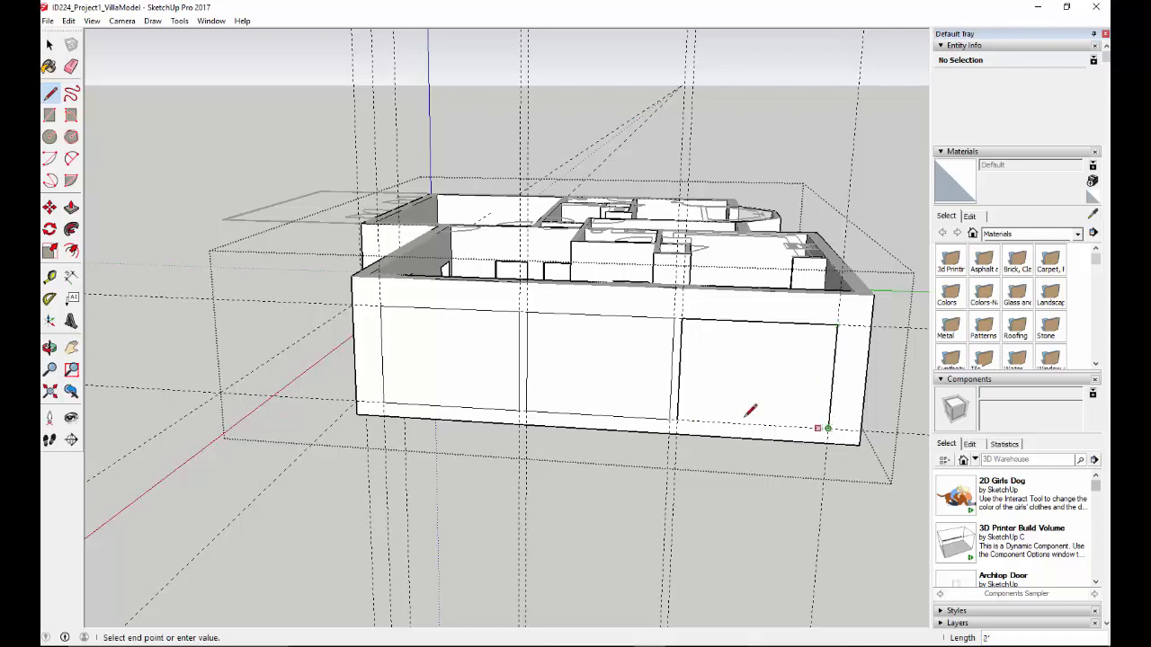
Push the first window's face 1' inward through the side wall to cut the opening.
left_click(71, 207)
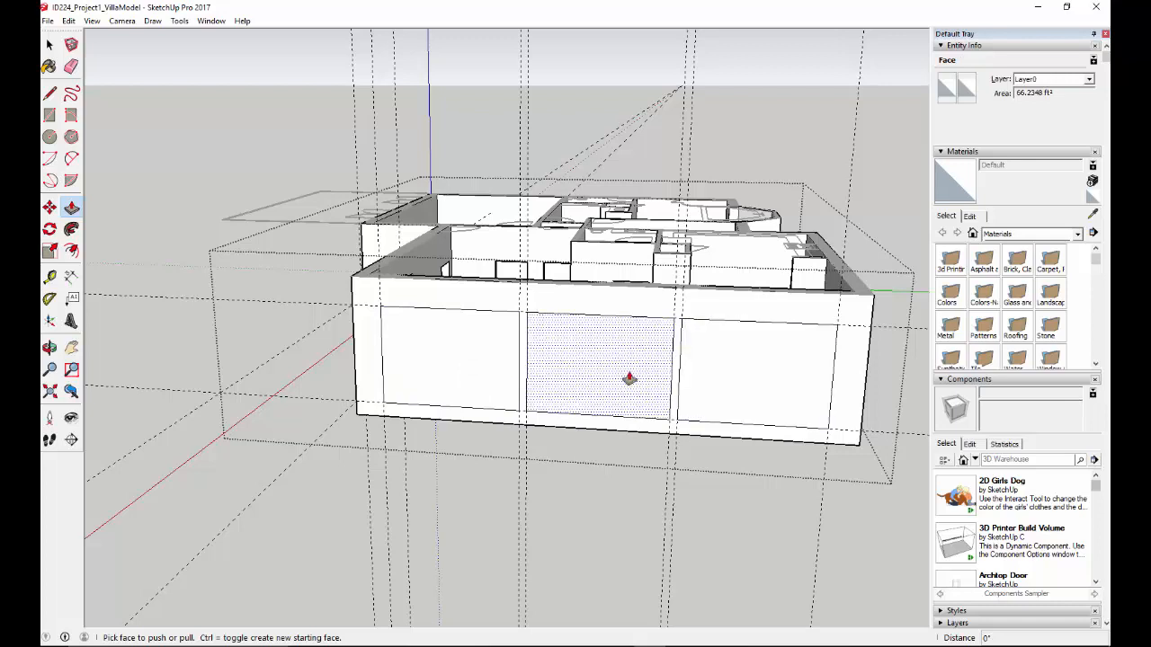
left_click(471, 382)
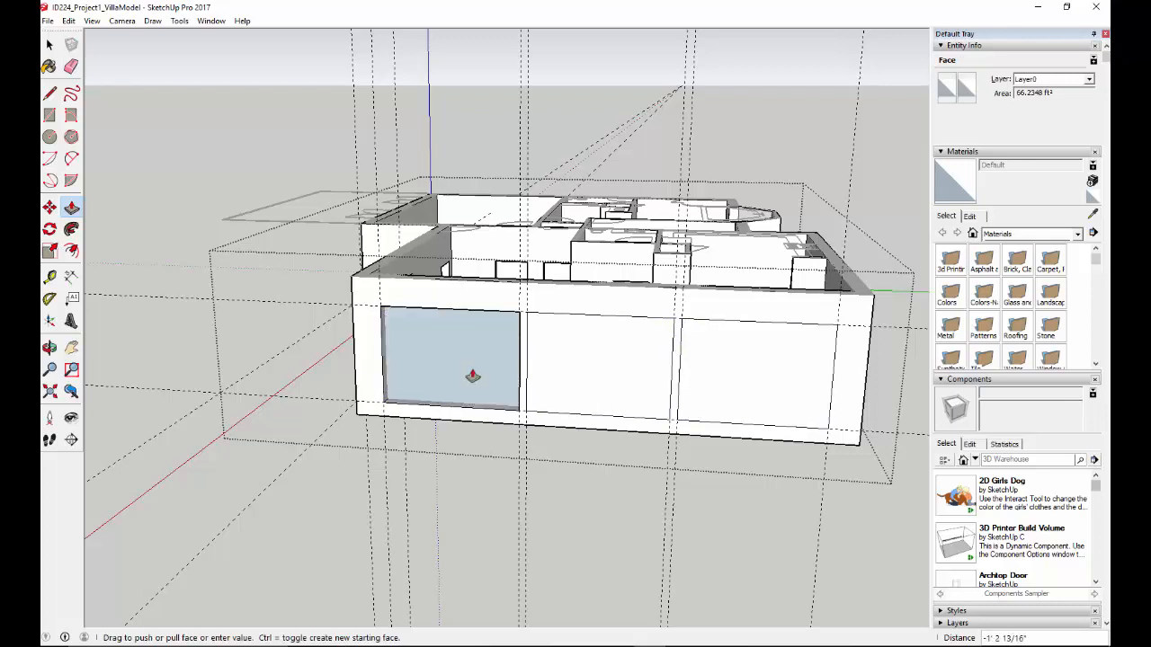
middle_click_drag(509, 404, 662, 290)
key("p")
middle_click_drag(334, 390, 333, 363)
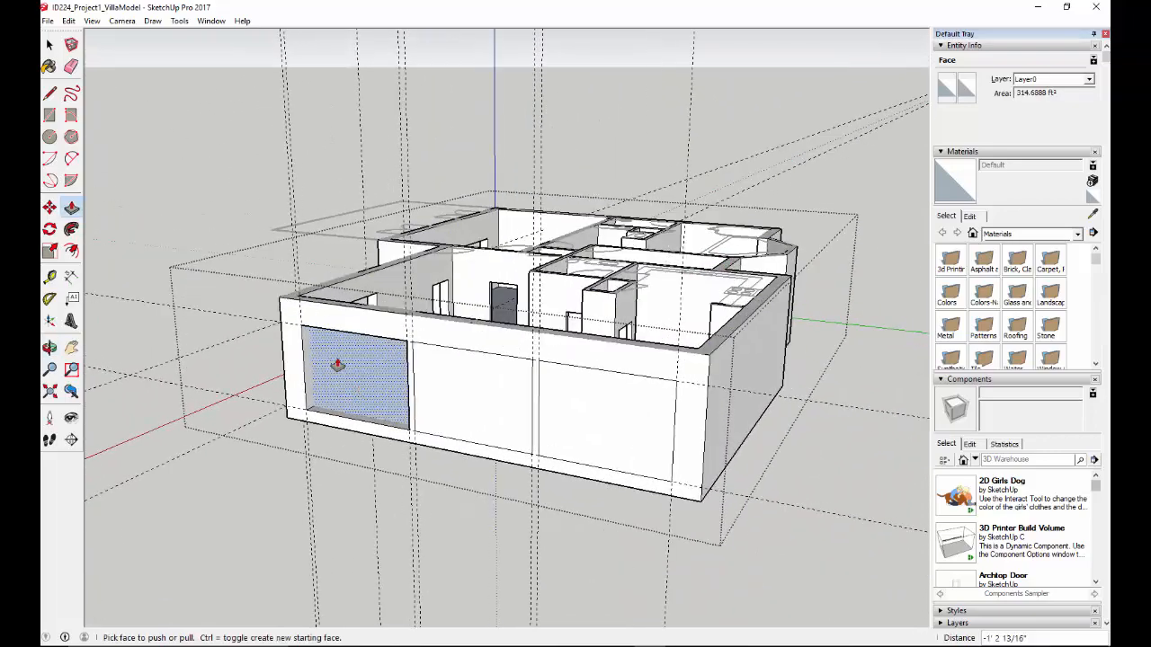
left_click(372, 385)
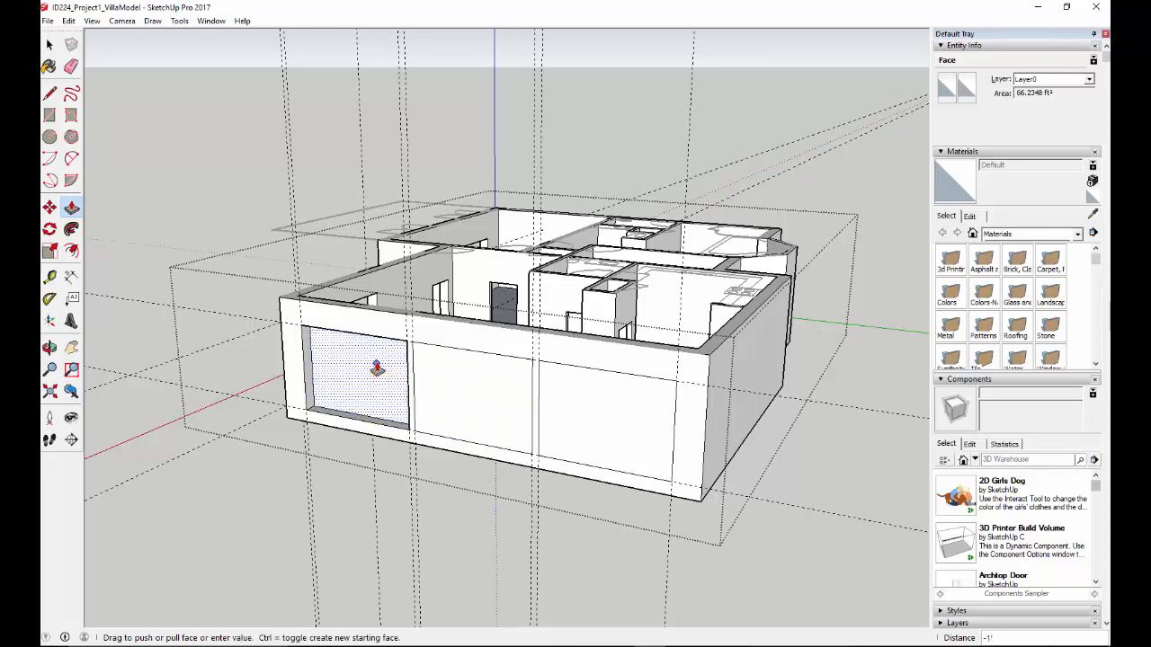
left_click(377, 367)
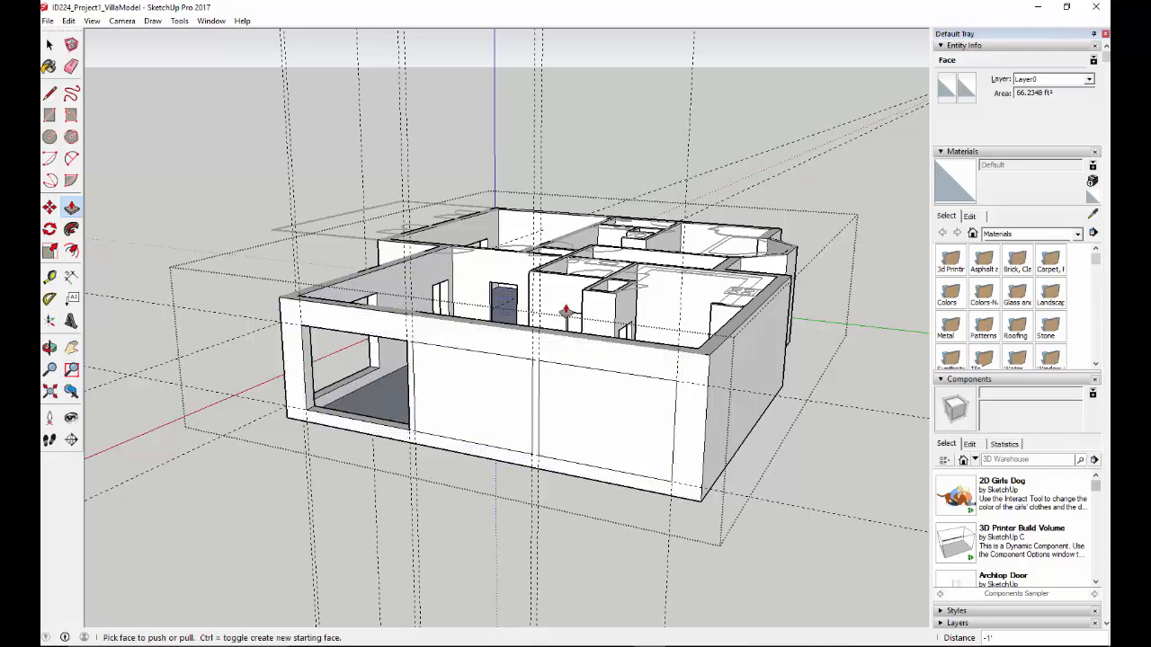
Push the second and third window faces 1' inward to cut their openings through the side wall.
left_click(464, 412)
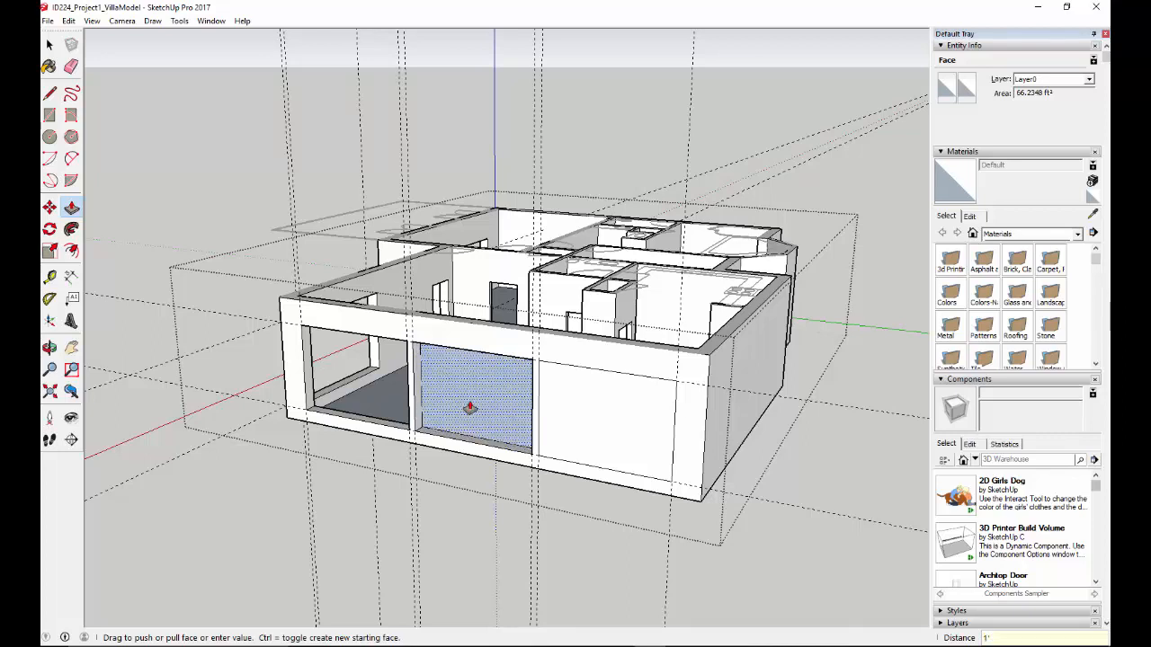
key("Return")
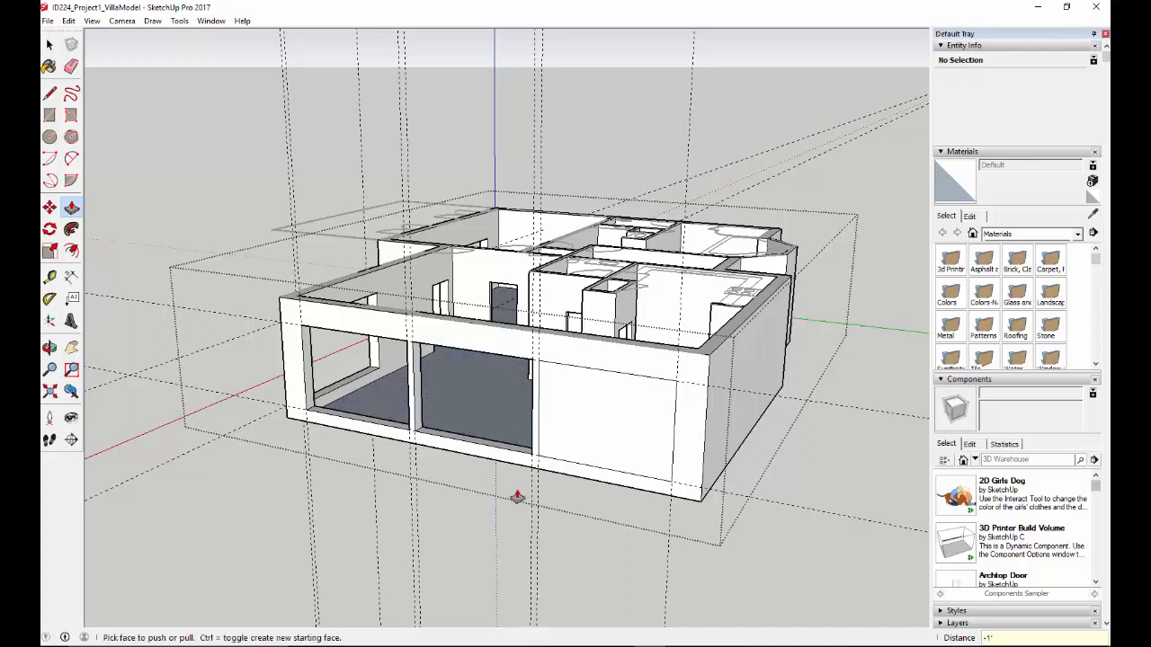
left_click(604, 455)
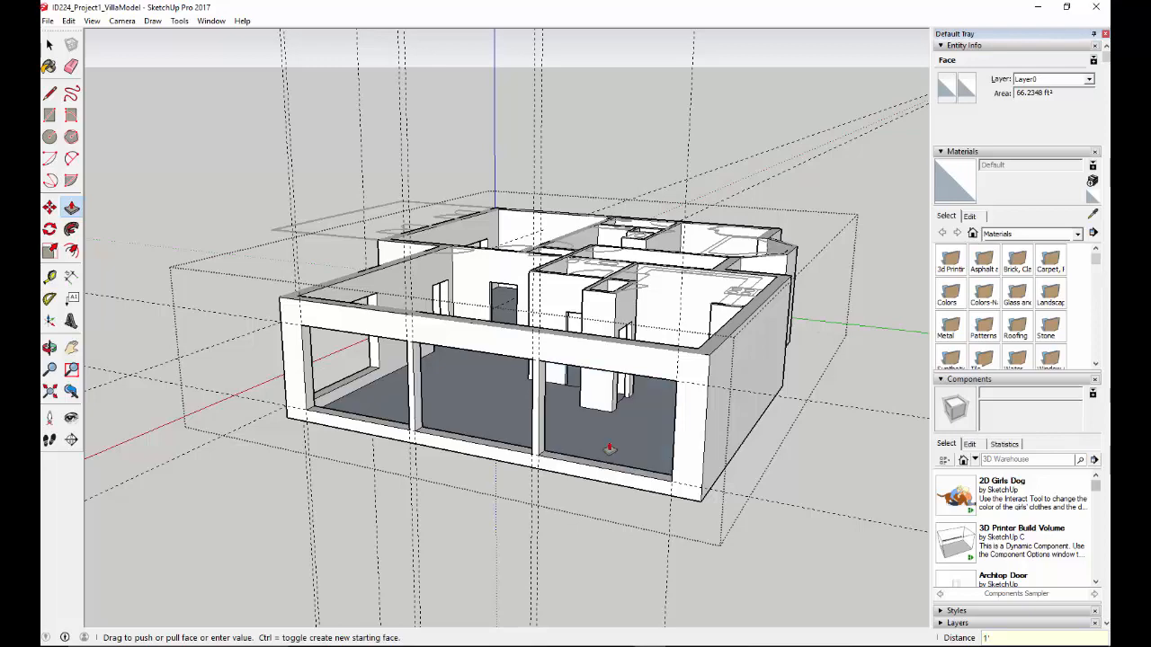
left_click(611, 447)
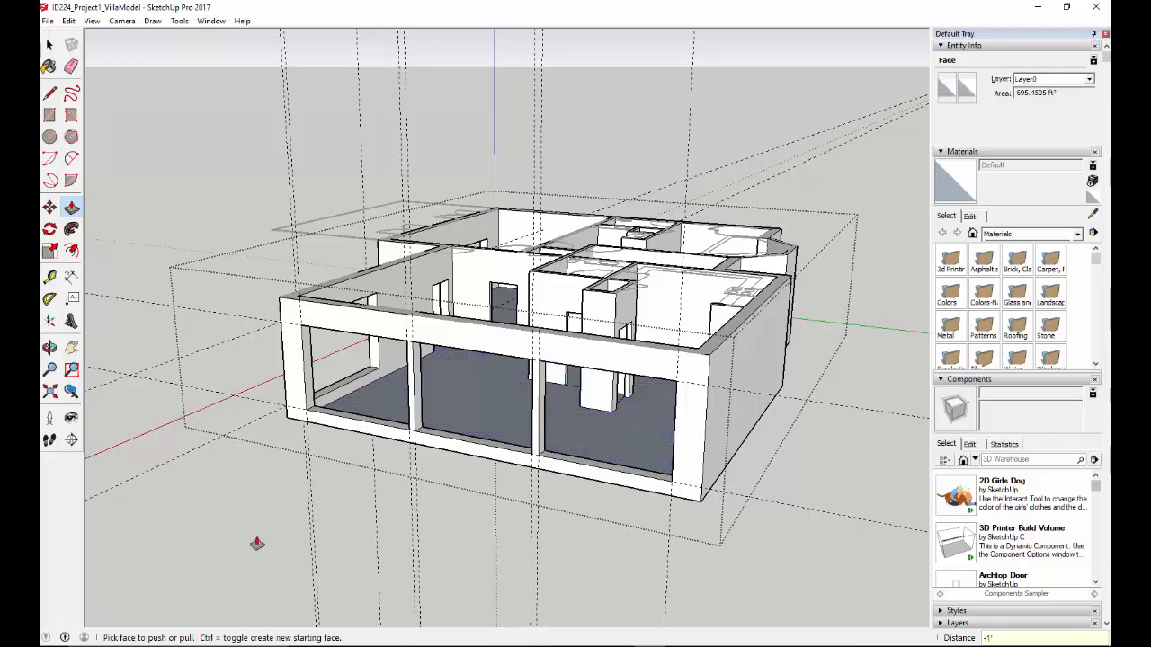
Examine the projecting front wall and its two wide door openings against the raised floor plan from several angles.
middle_click_drag(126, 490, 710, 489)
middle_click_drag(265, 404, 506, 437)
left_click(381, 390)
middle_click_drag(380, 390, 648, 368)
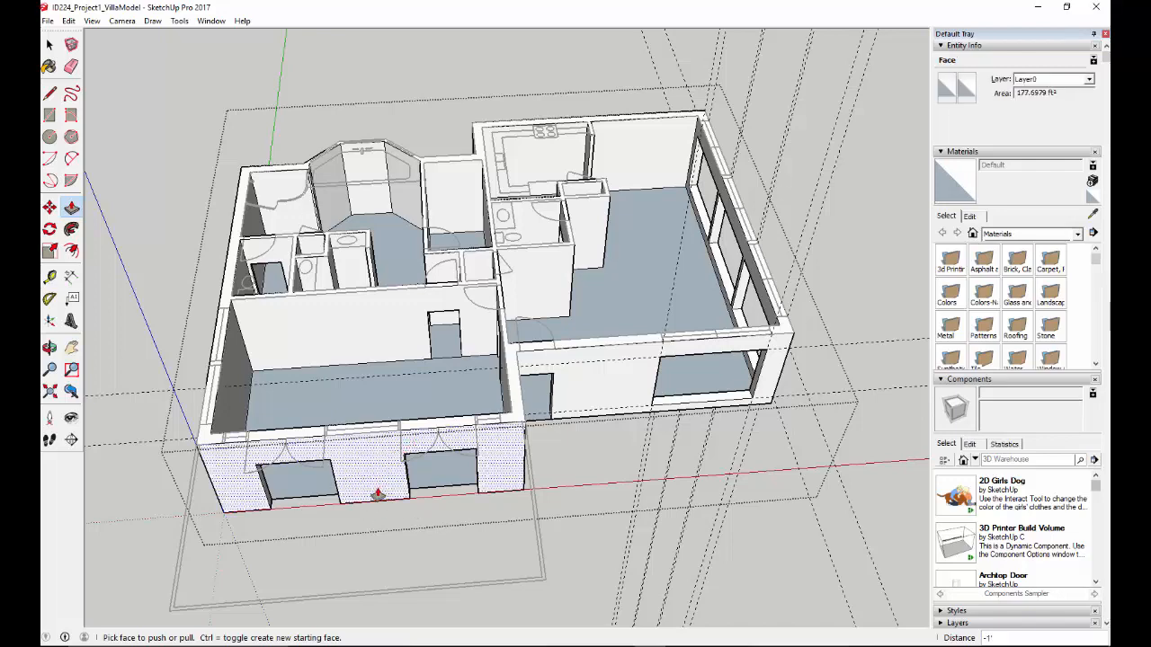
middle_click_drag(392, 522, 408, 239)
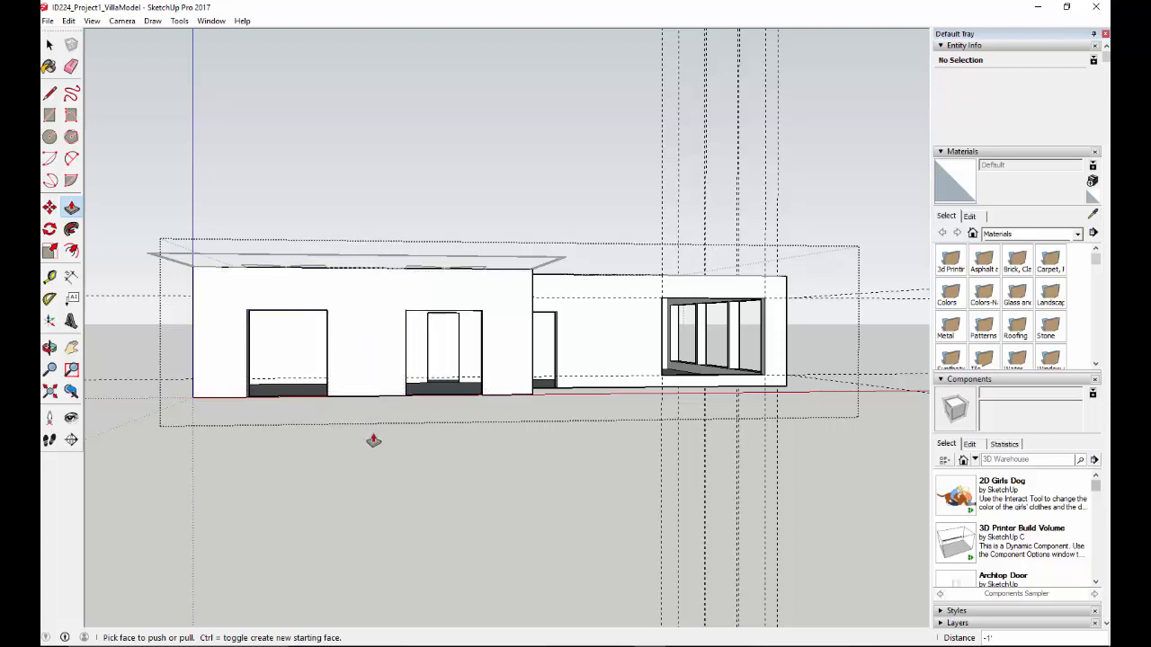
middle_click_drag(364, 409, 462, 501)
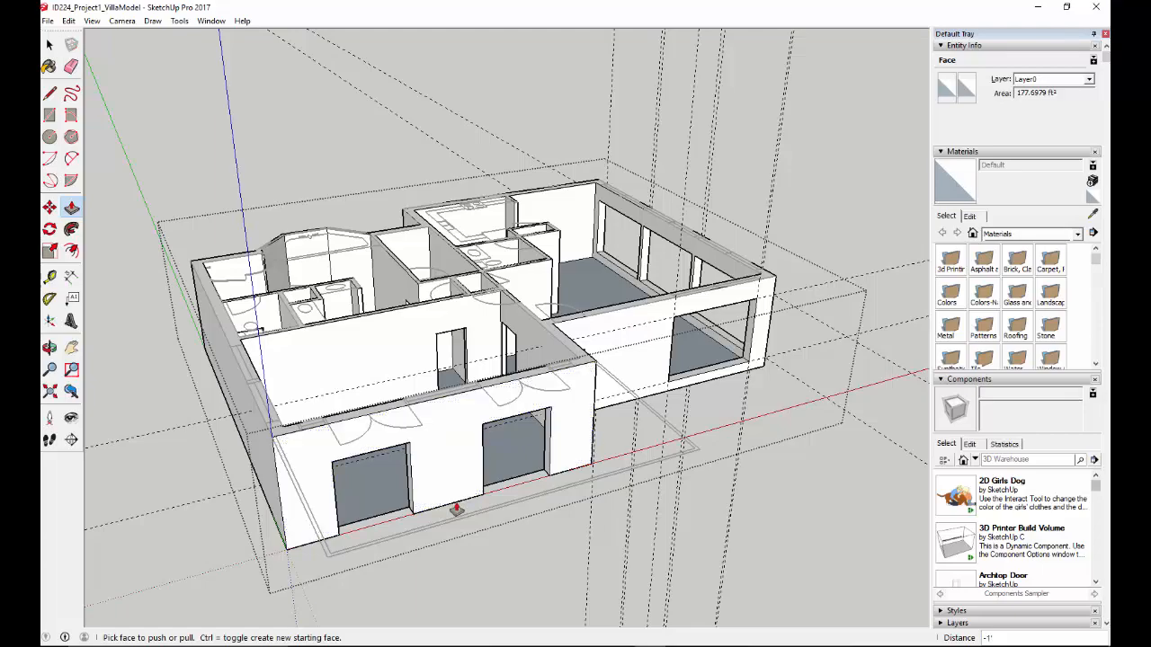
middle_click_drag(456, 507, 396, 374)
scroll(342, 450, "up", 4)
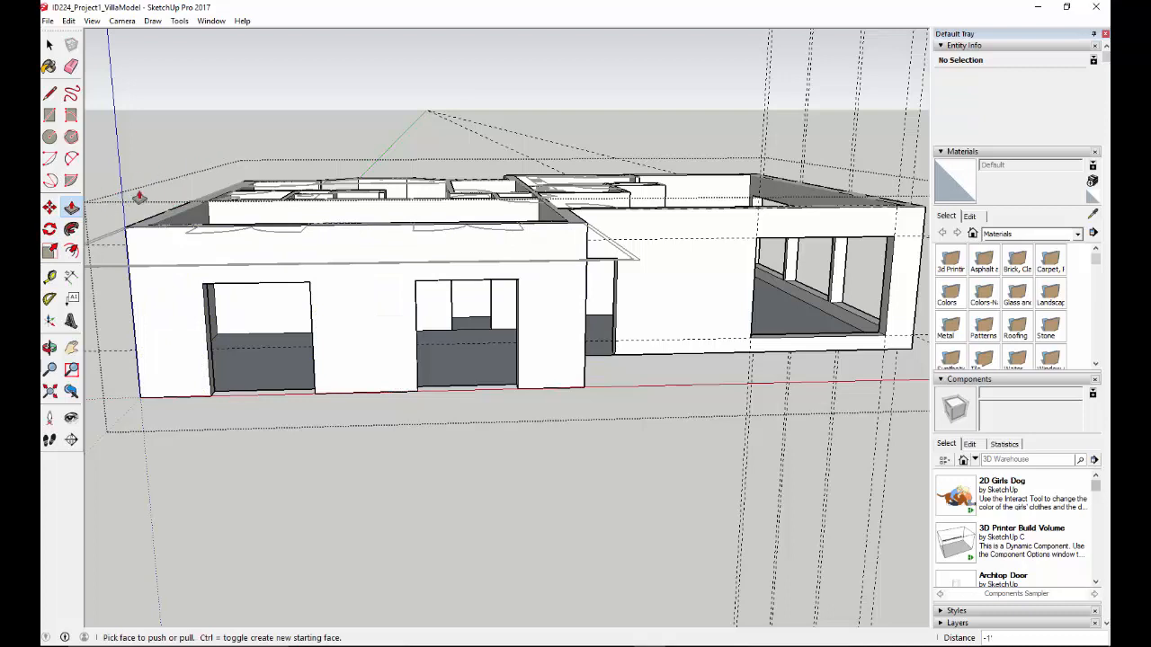
Try a horizontal guide 3' above the base of the front wall with the two wide door openings.
left_click(49, 277)
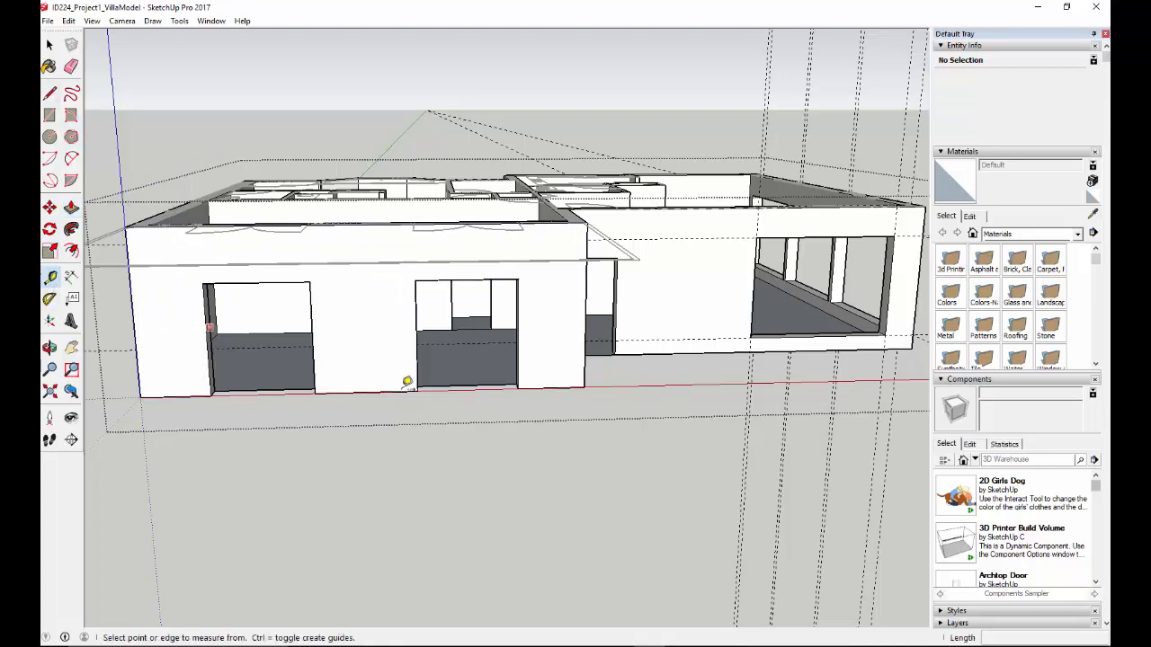
left_click(378, 388)
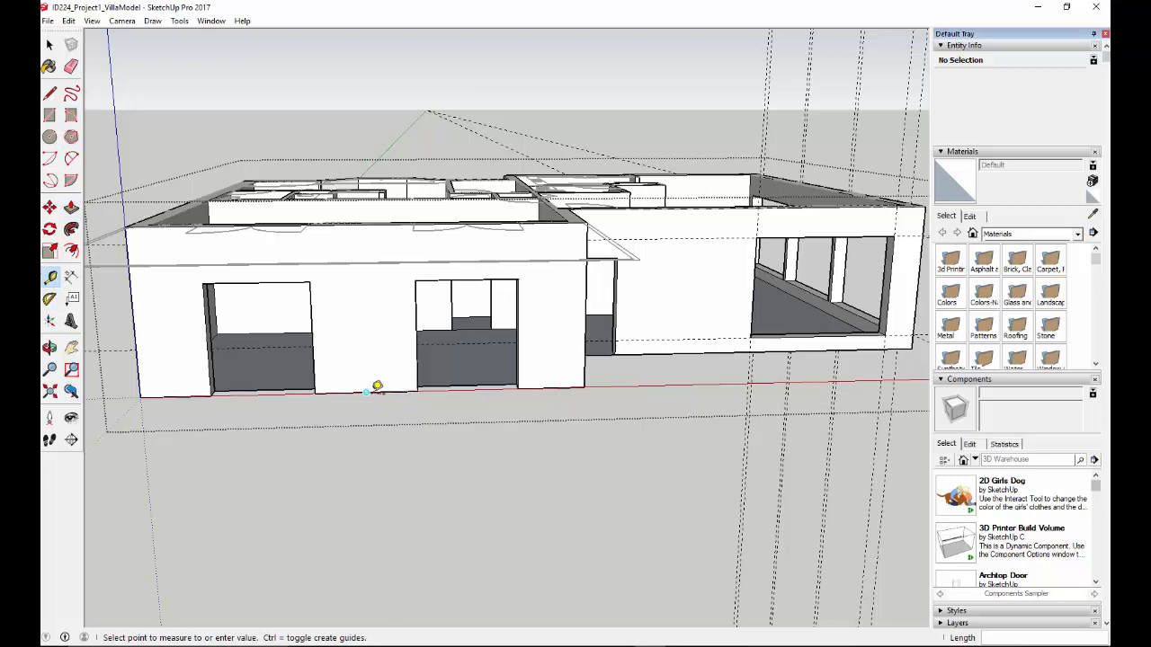
left_click(377, 343)
type("3")
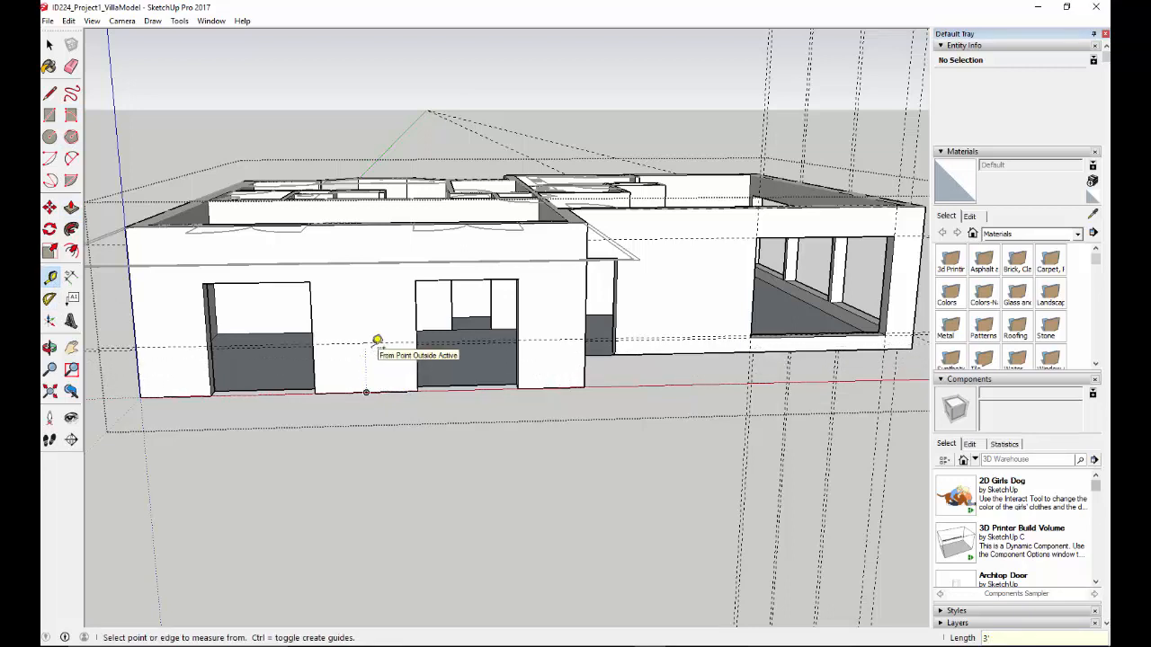
middle_click_drag(434, 489, 419, 346)
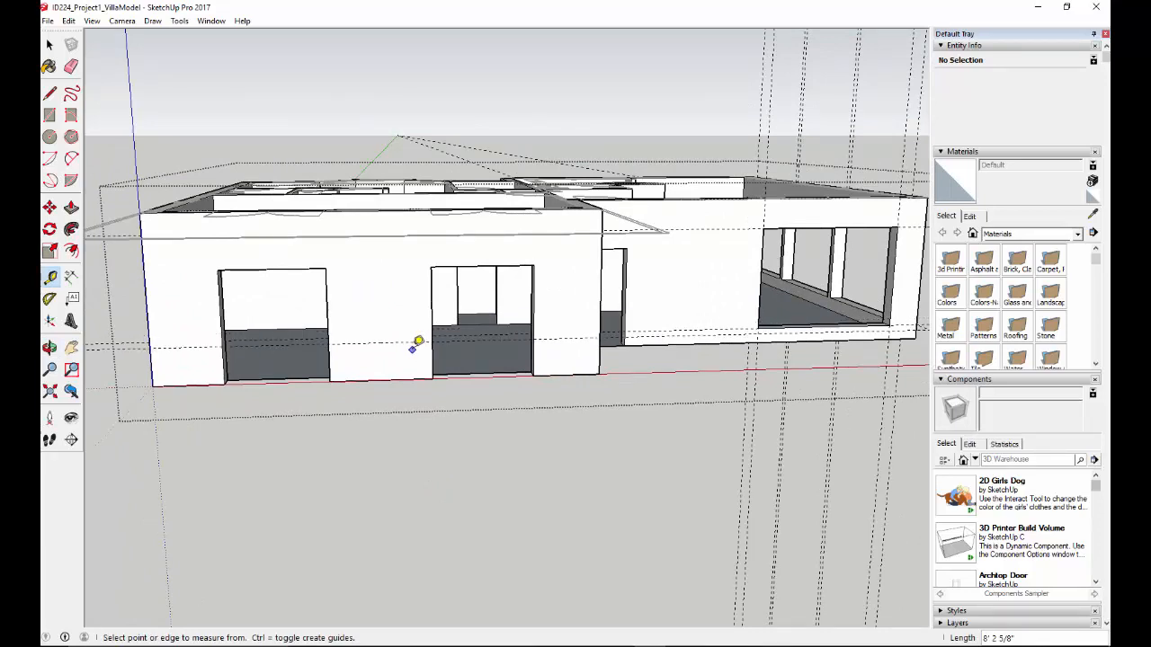
left_click(390, 378)
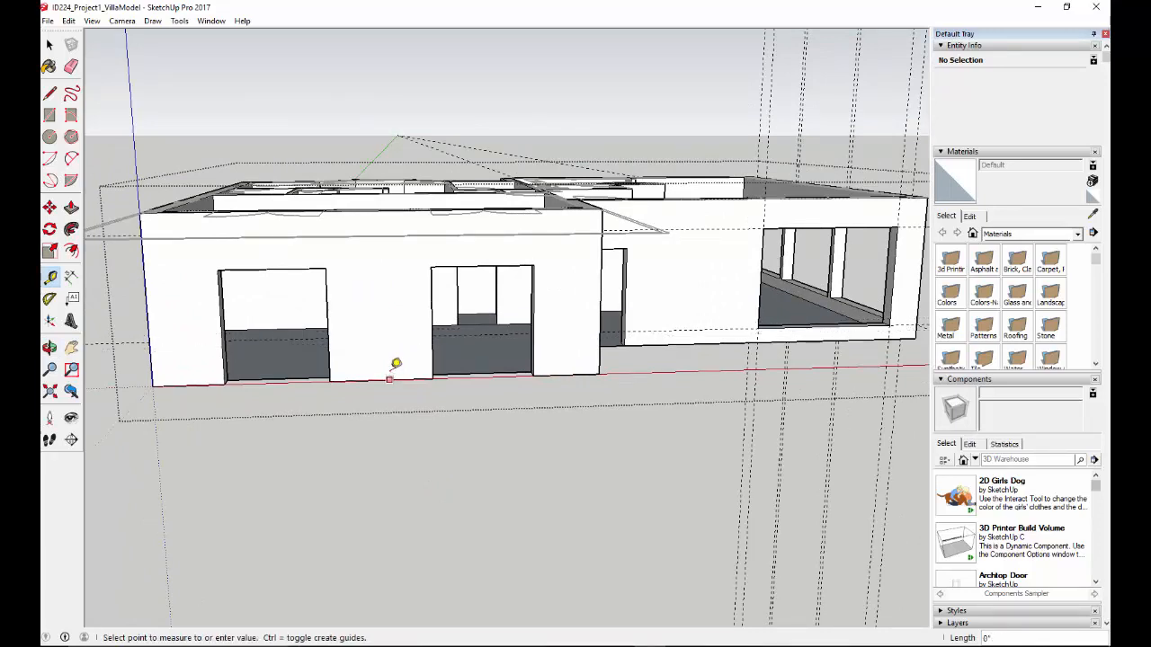
key("Escape")
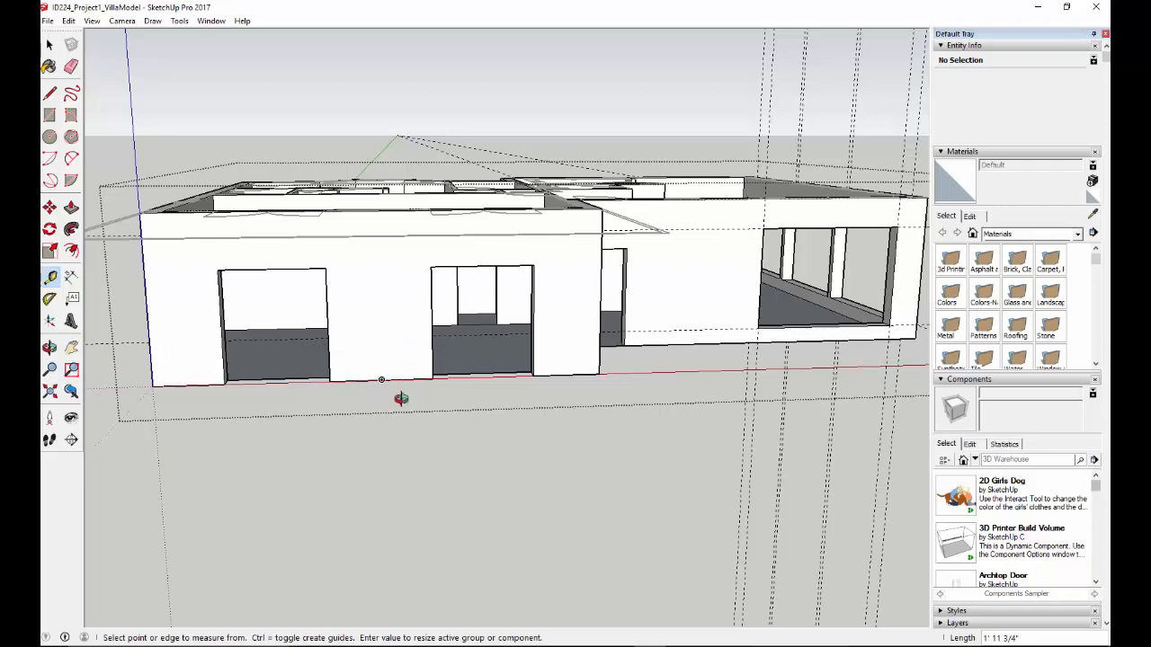
Add horizontal guides on the projecting front wall, 1' above its base and level with the top of the door openings.
middle_click_drag(393, 399, 305, 381)
left_click(286, 387)
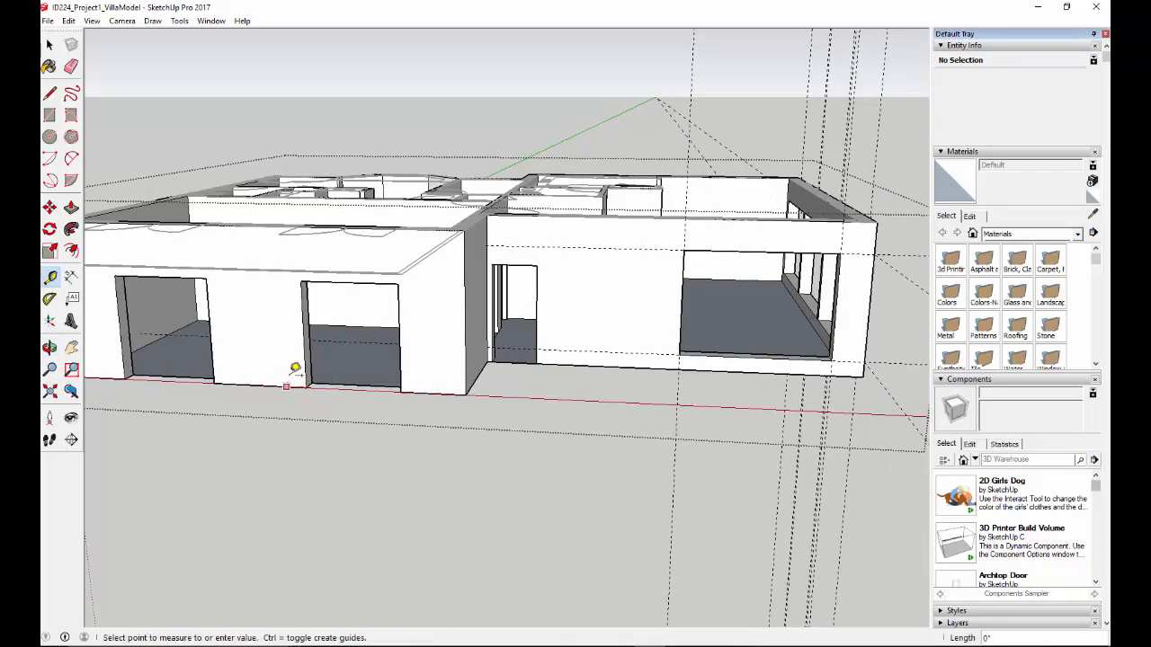
left_click(288, 359)
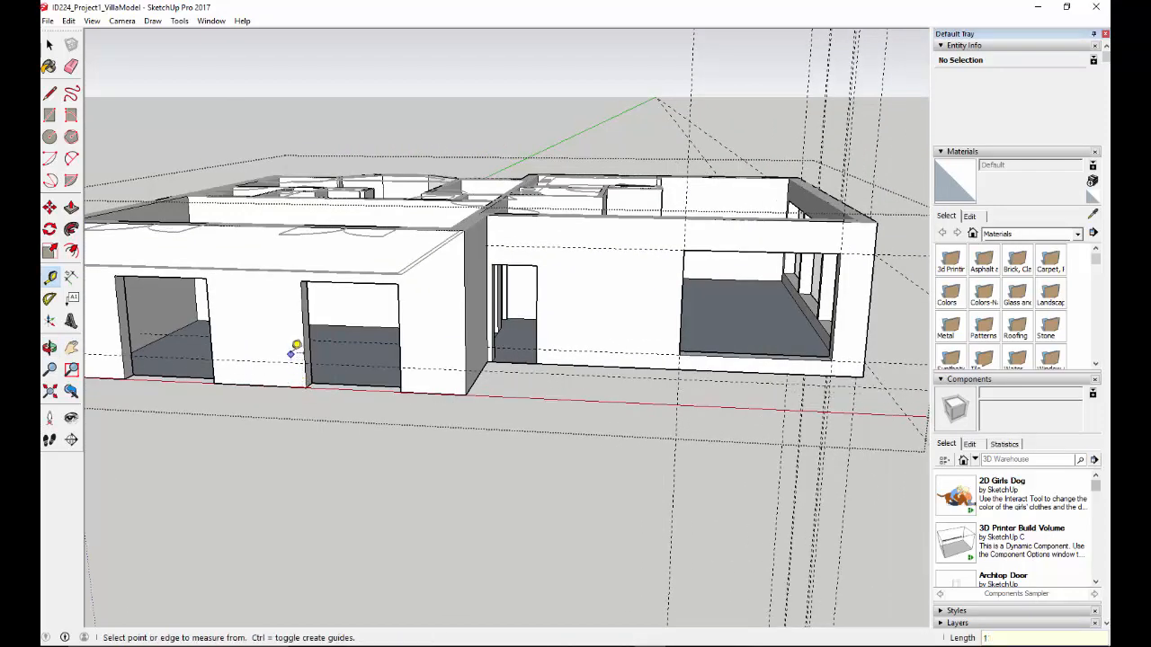
middle_click_drag(295, 354, 321, 231)
left_click(312, 233)
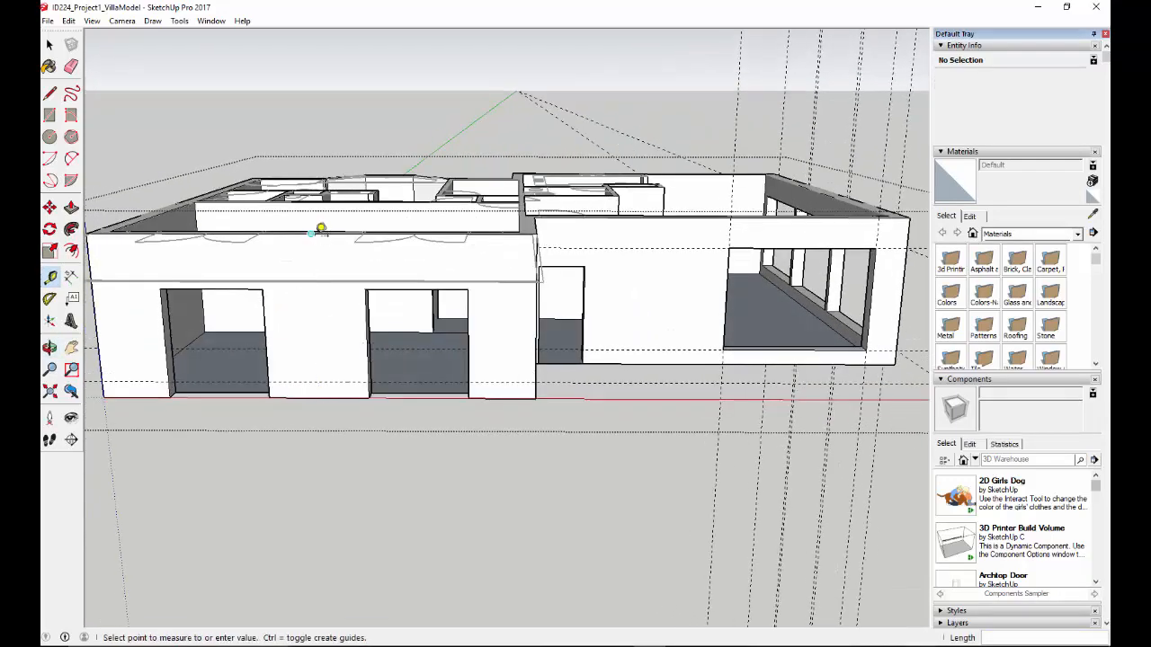
left_click(366, 288)
middle_click_drag(357, 438, 344, 371)
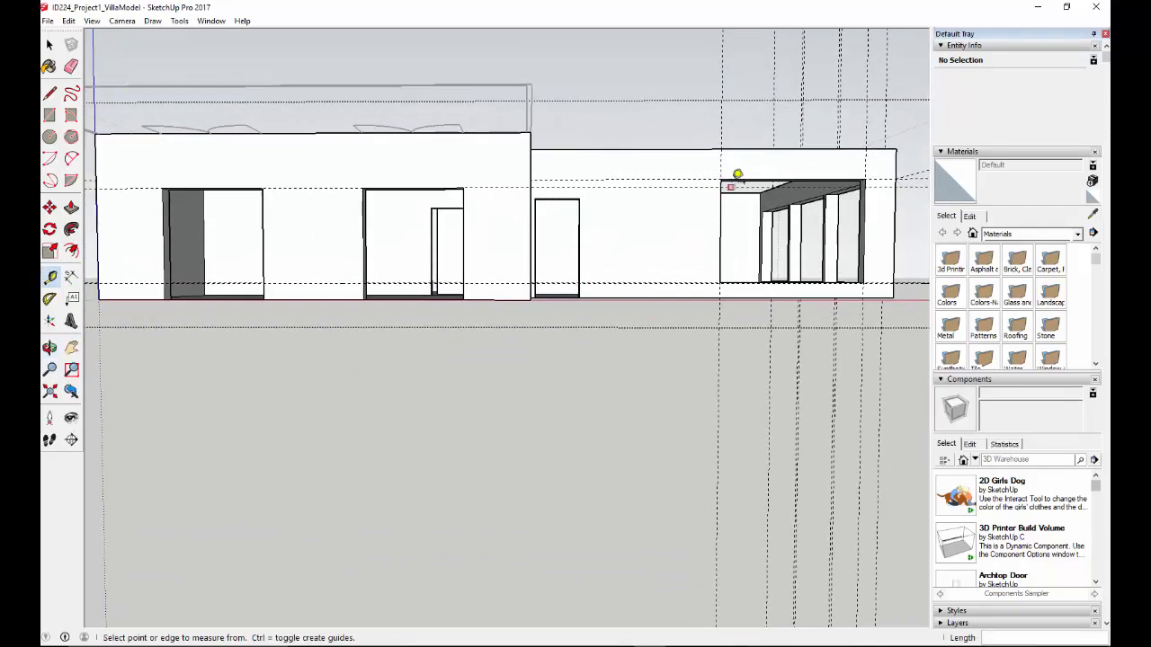
Add vertical guides on the projecting front wall for the right-end narrow window, 2' from the corner and another 1' 10" further in.
middle_click_drag(673, 233, 707, 189)
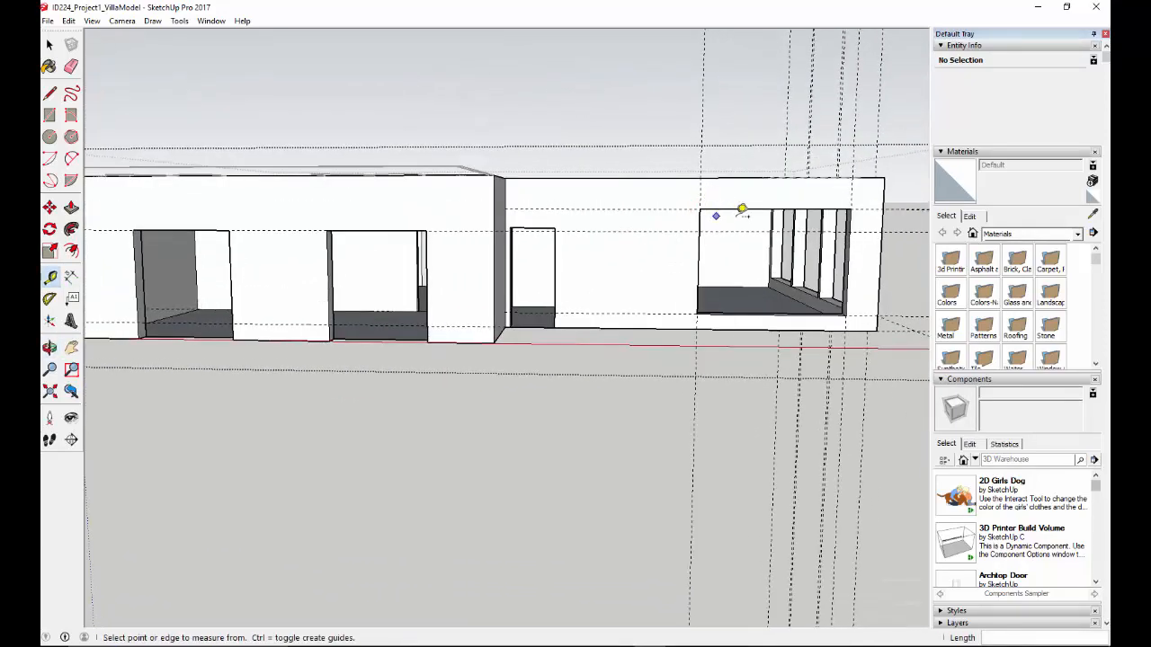
mouse_move(400, 258)
middle_mouse_down()
mouse_move(516, 292)
mouse_move(405, 249)
middle_mouse_up()
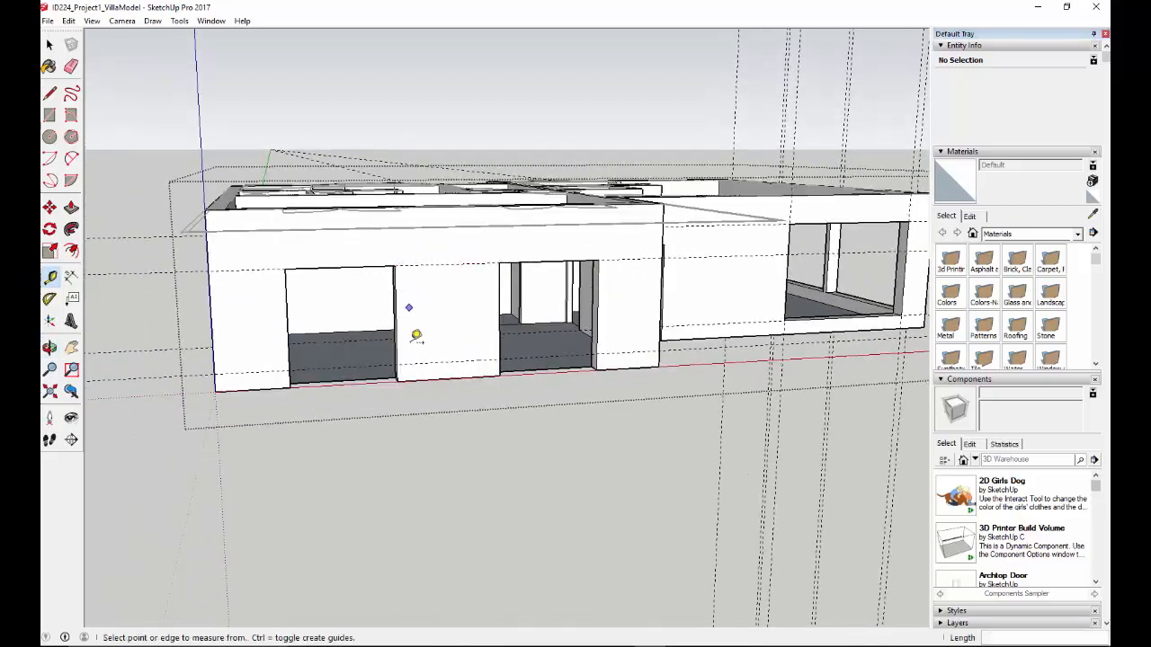
middle_click_drag(477, 276, 342, 507)
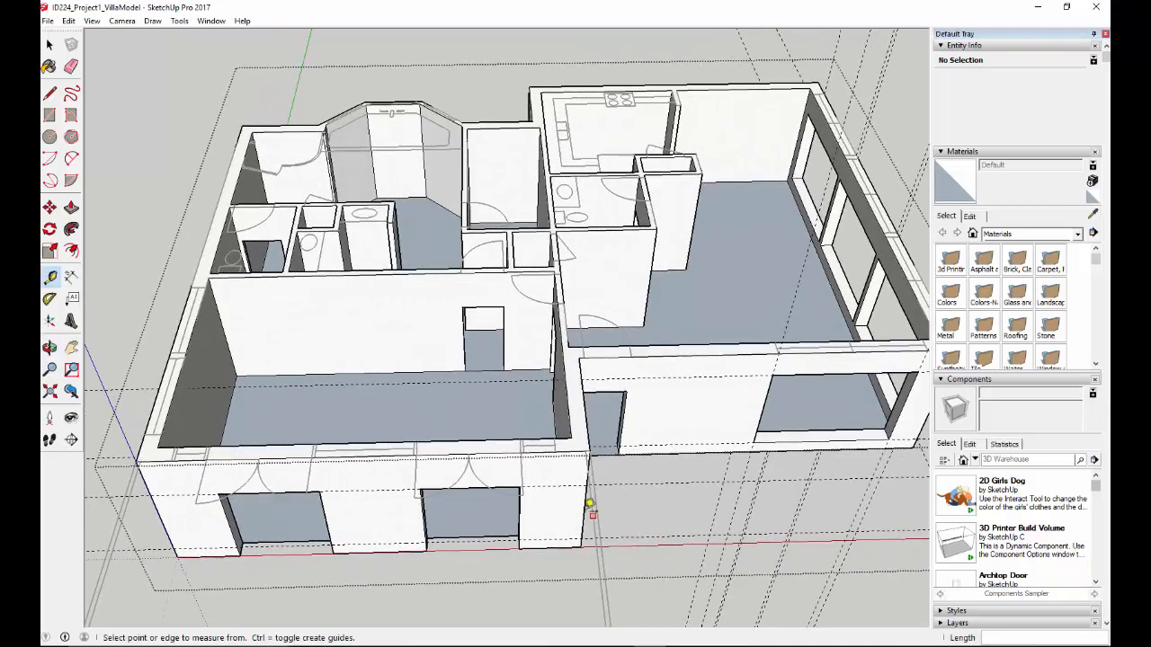
left_click(583, 511)
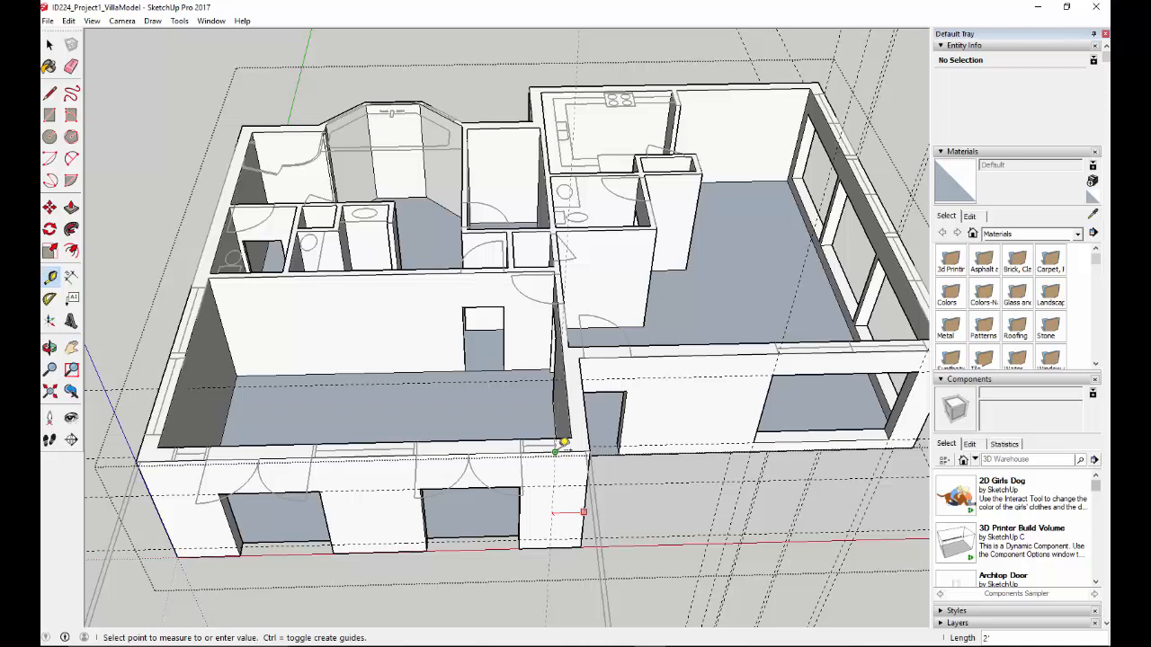
left_click(563, 443)
left_click(553, 467)
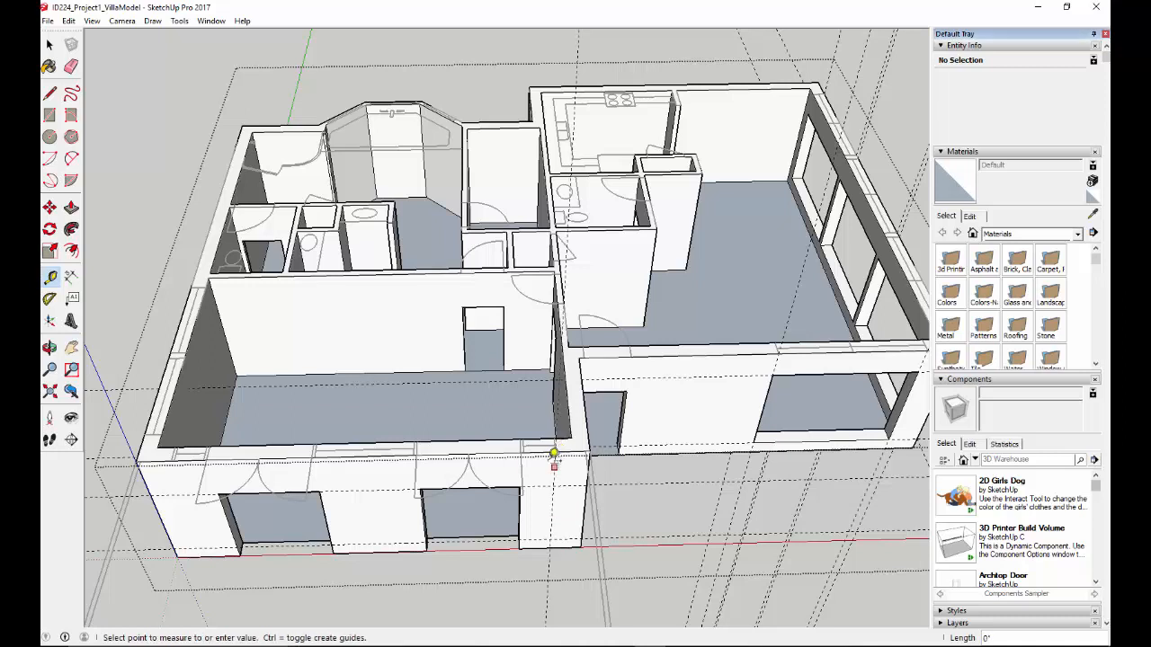
left_click(526, 450)
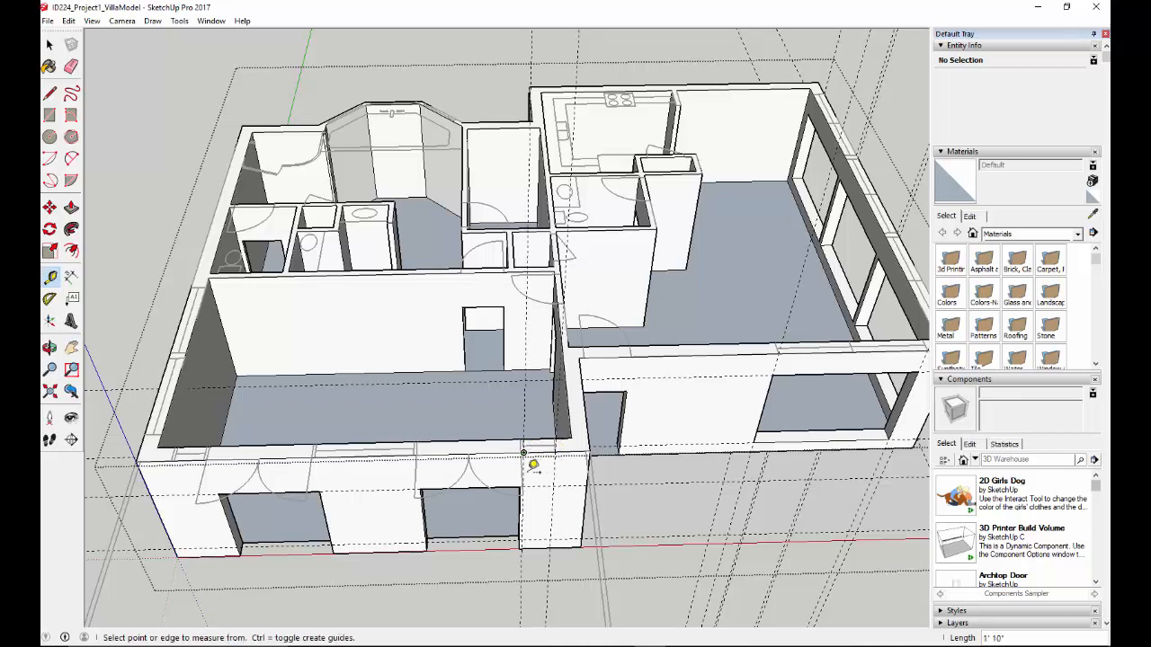
Add vertical guides for the narrow window at the front wall's left end, 2' 2" from the corner and another 1' 8" further in.
left_click(143, 475)
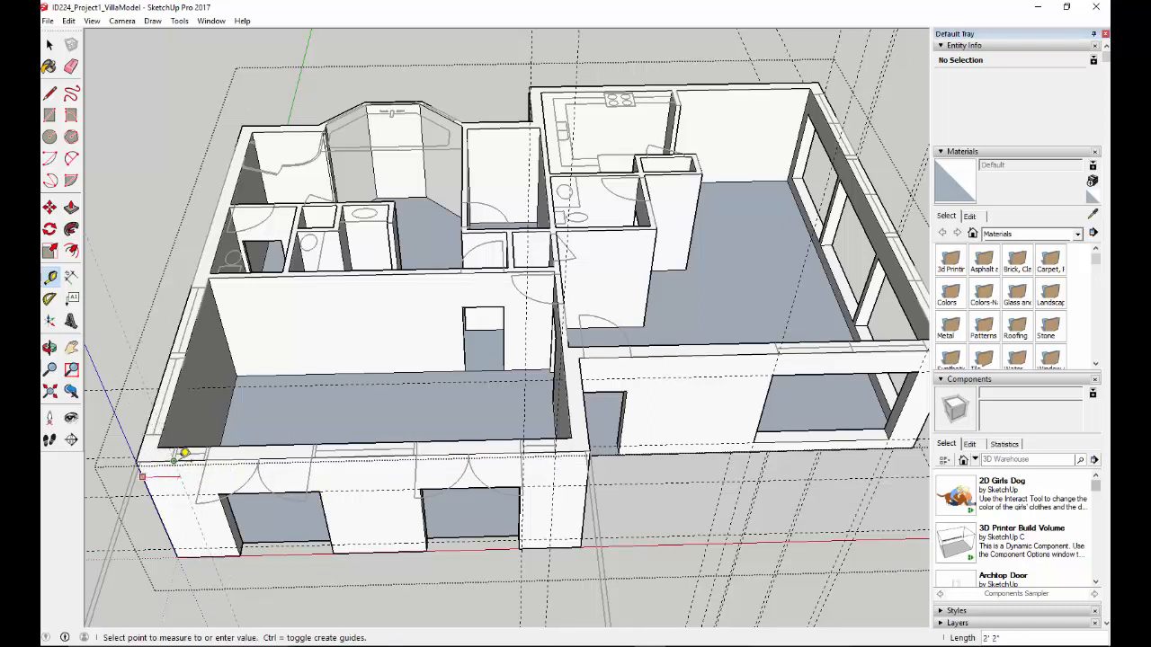
left_click(179, 453)
scroll(180, 450, "up", 8)
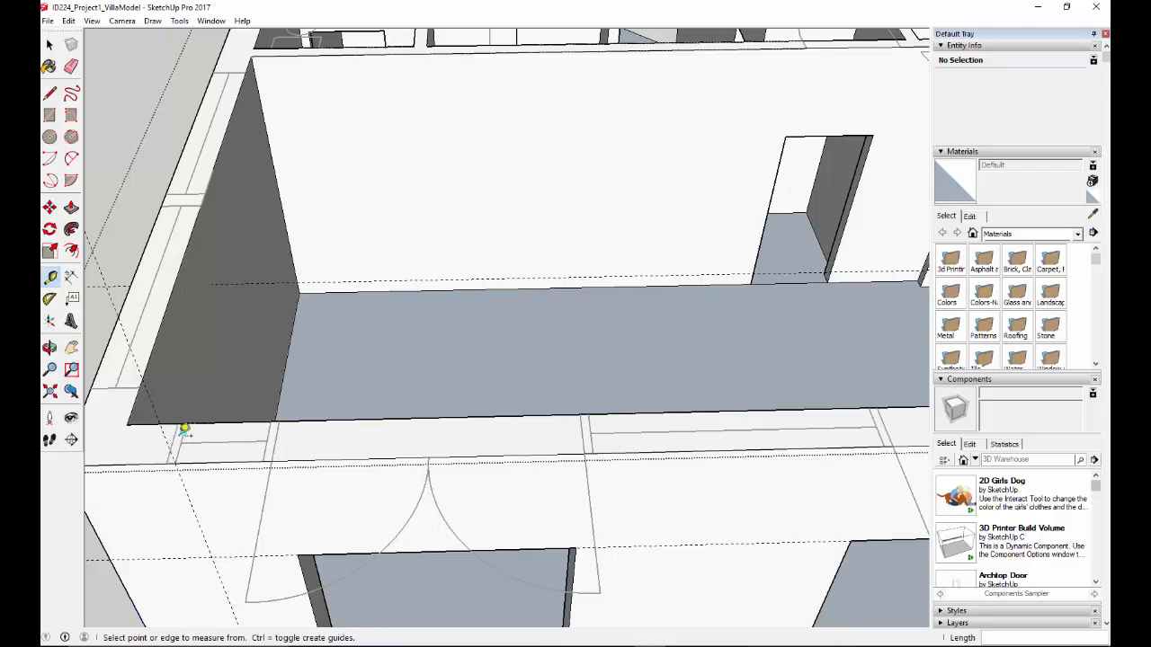
scroll(176, 463, "down", 5)
scroll(186, 450, "up", 4)
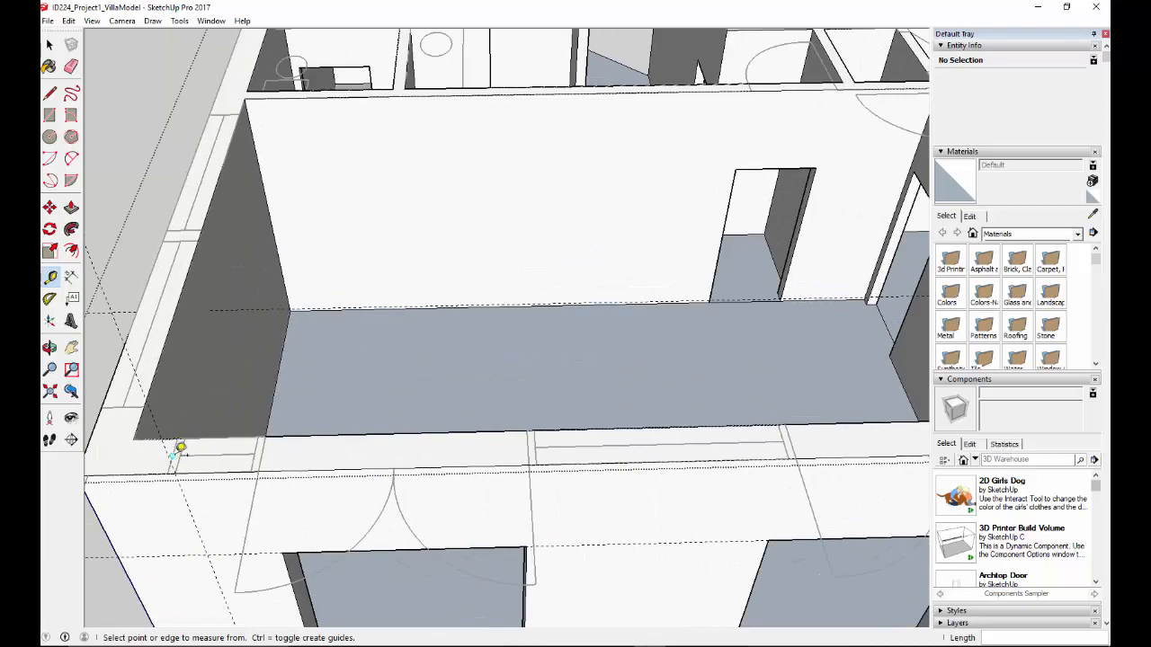
scroll(180, 455, "down", 3)
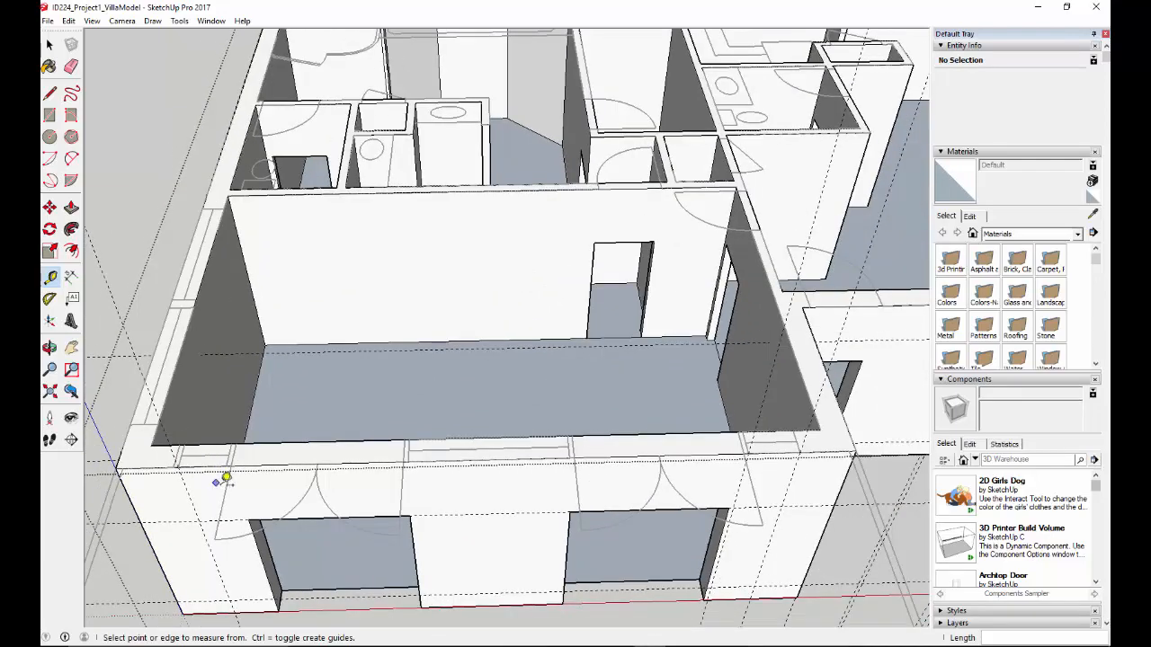
left_click(184, 479)
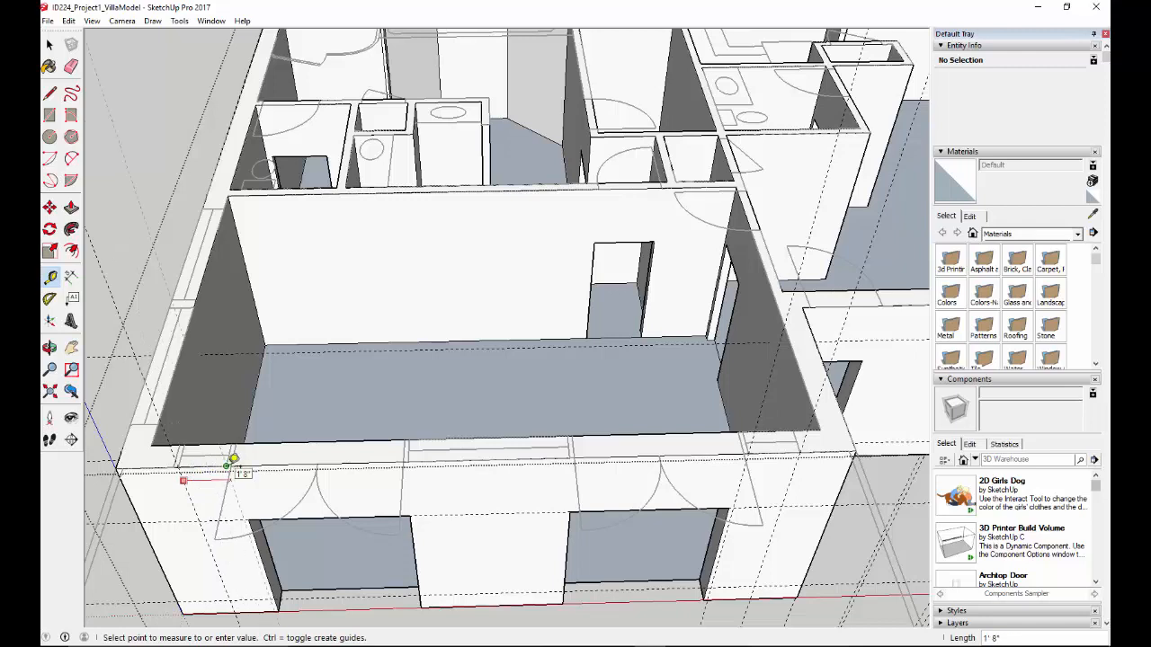
left_click(233, 461)
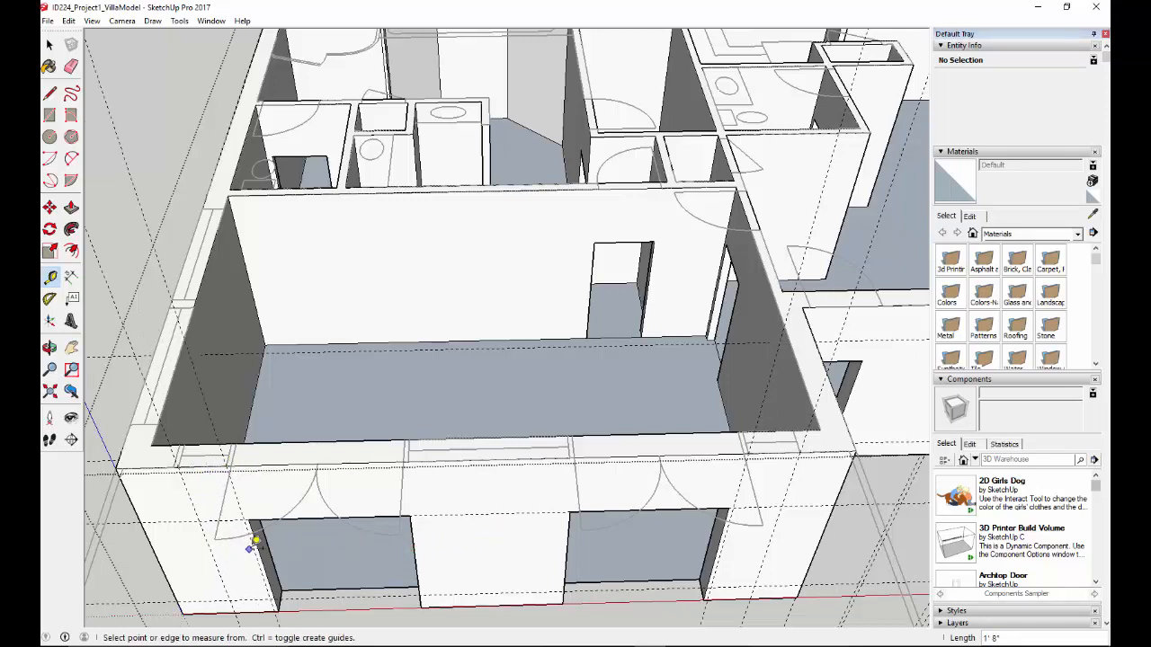
Add two vertical guides for the middle window's edges, 6' 4" from the left-end window's inner guide and another 5' 8" beyond.
left_click(255, 546)
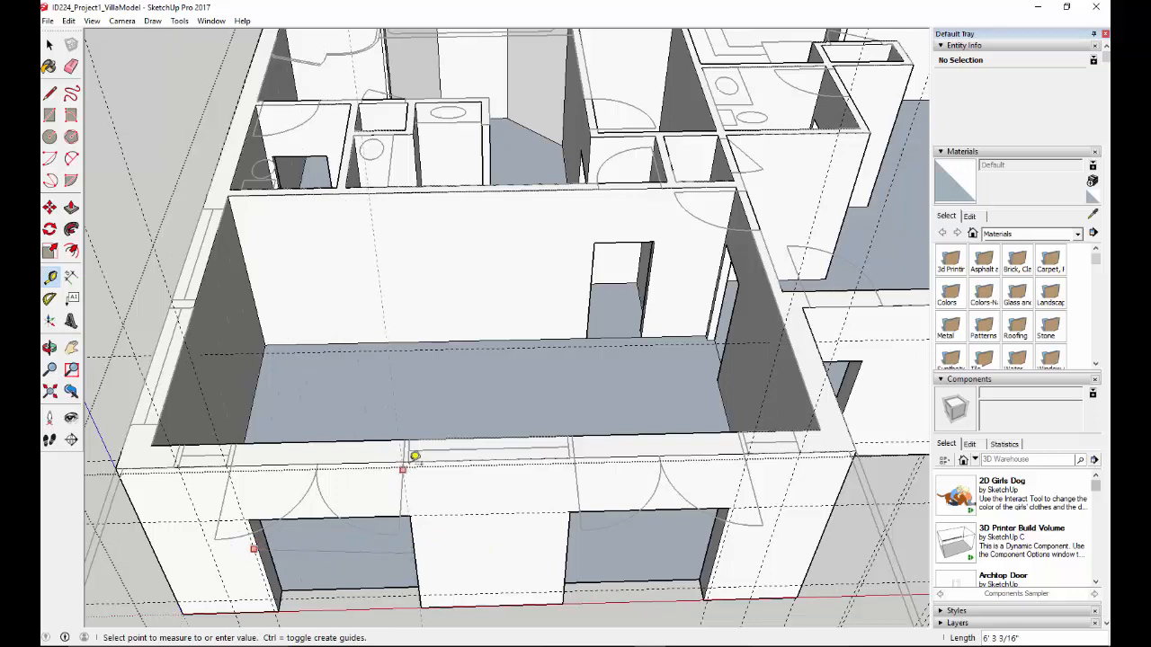
left_click(416, 449)
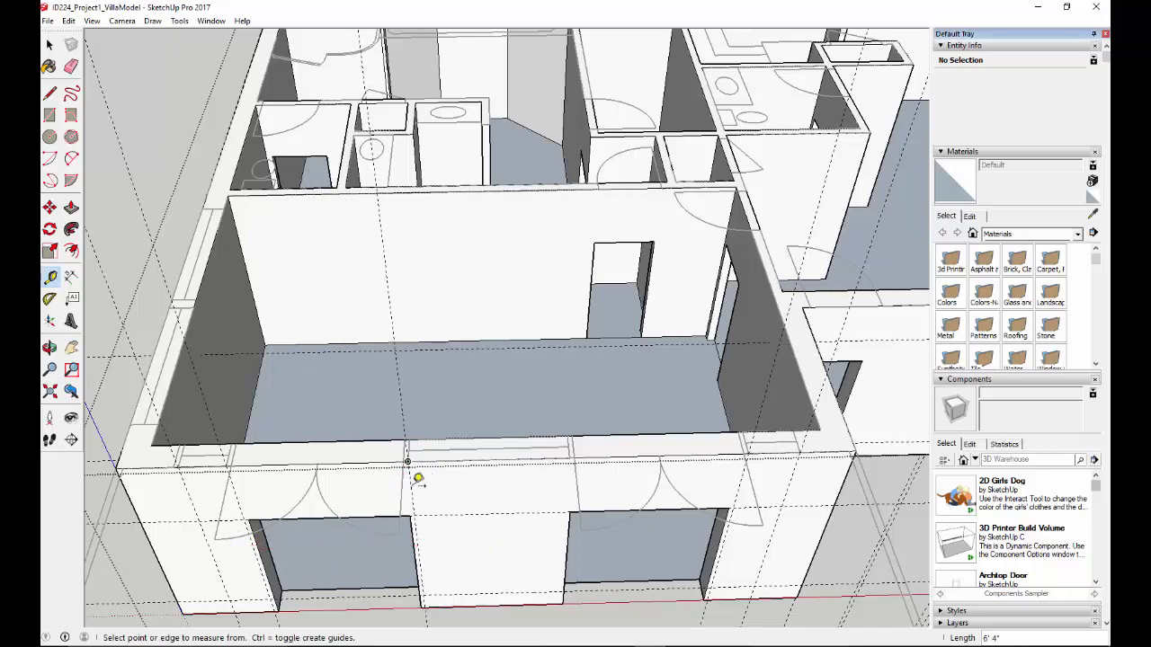
left_click(410, 483)
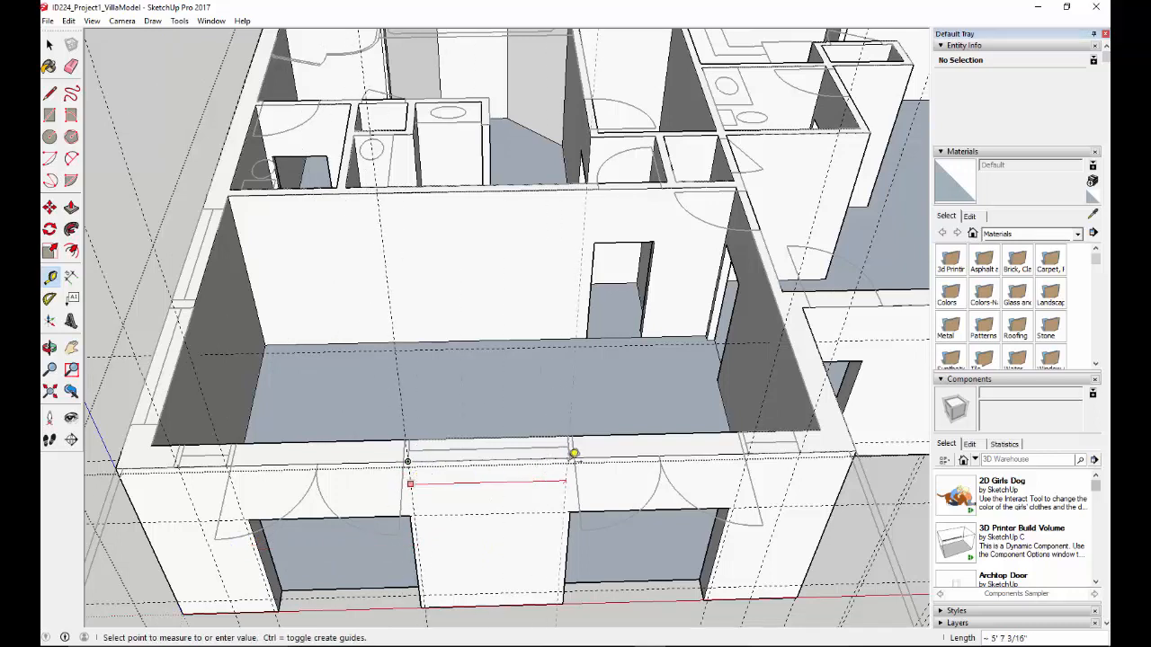
left_click(574, 450)
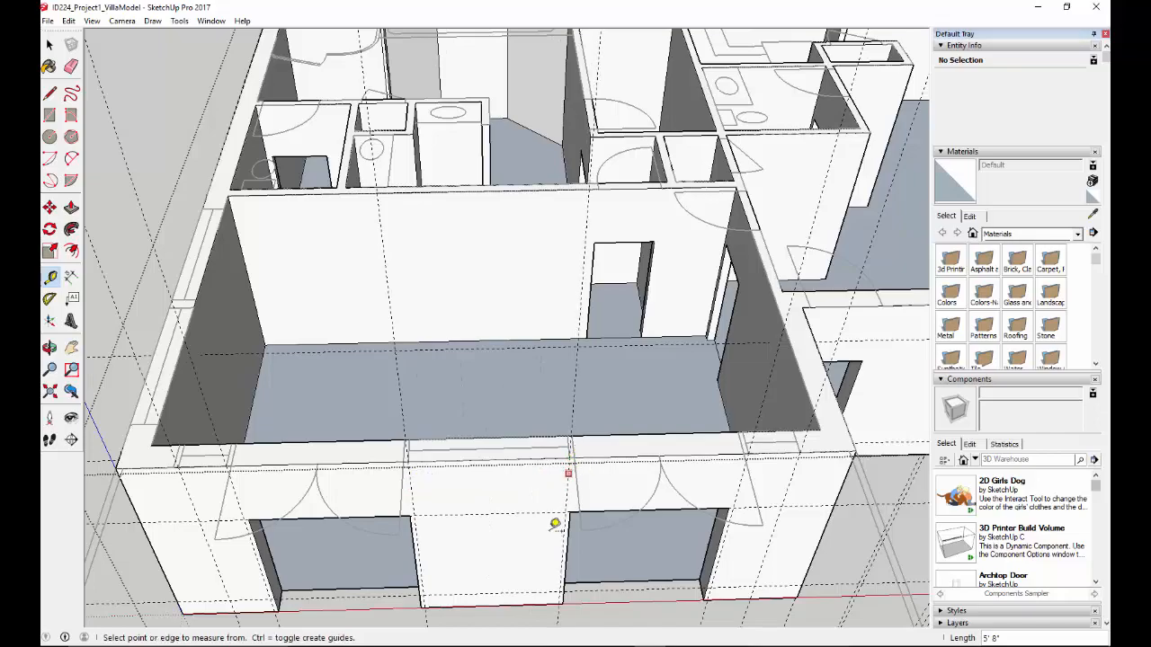
Outline the left-end narrow window with lines along the guides, from the 1' sill guide up to the door-head guide.
middle_click_drag(539, 553, 415, 620)
left_click_drag(471, 460, 519, 285)
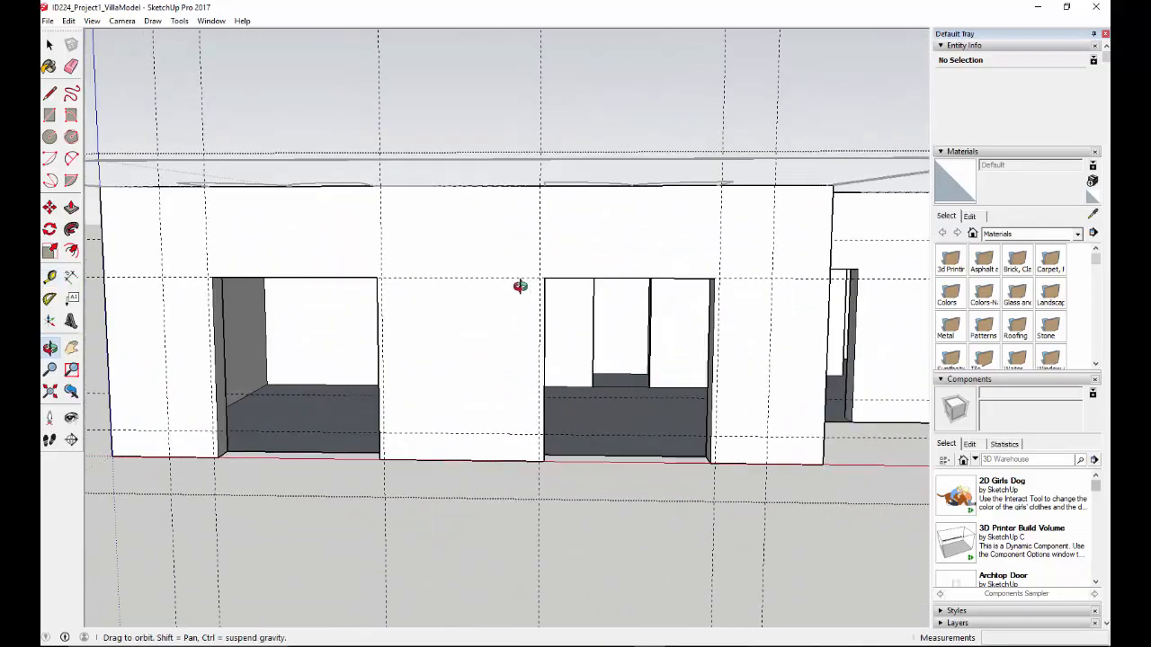
key("t")
key("l")
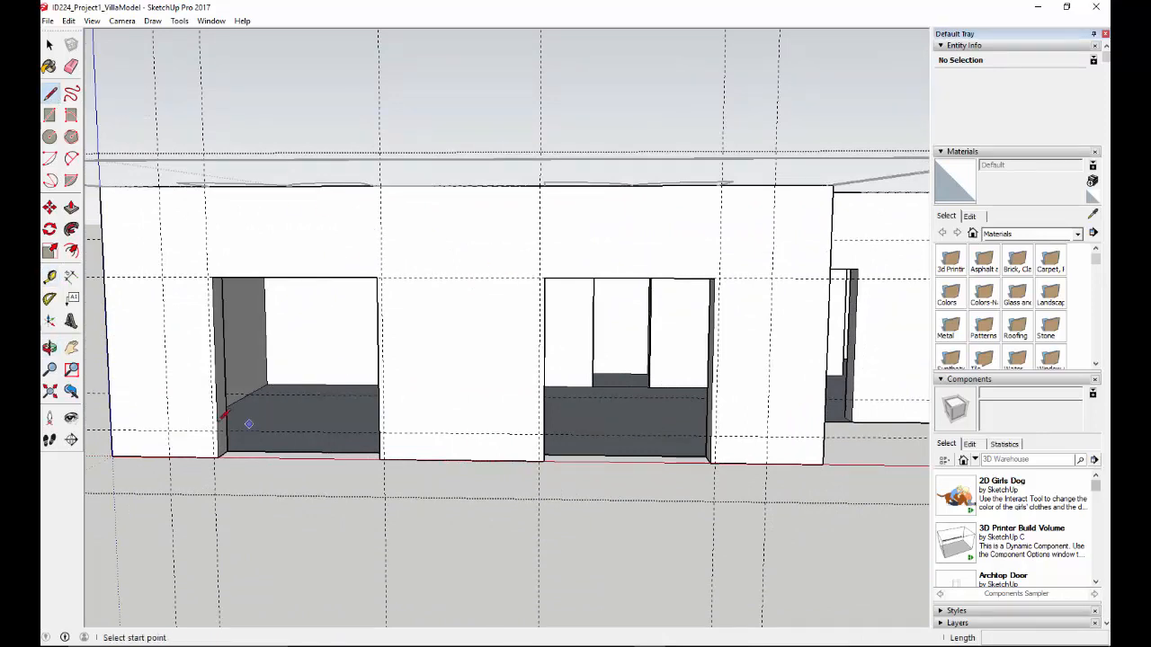
left_click(169, 430)
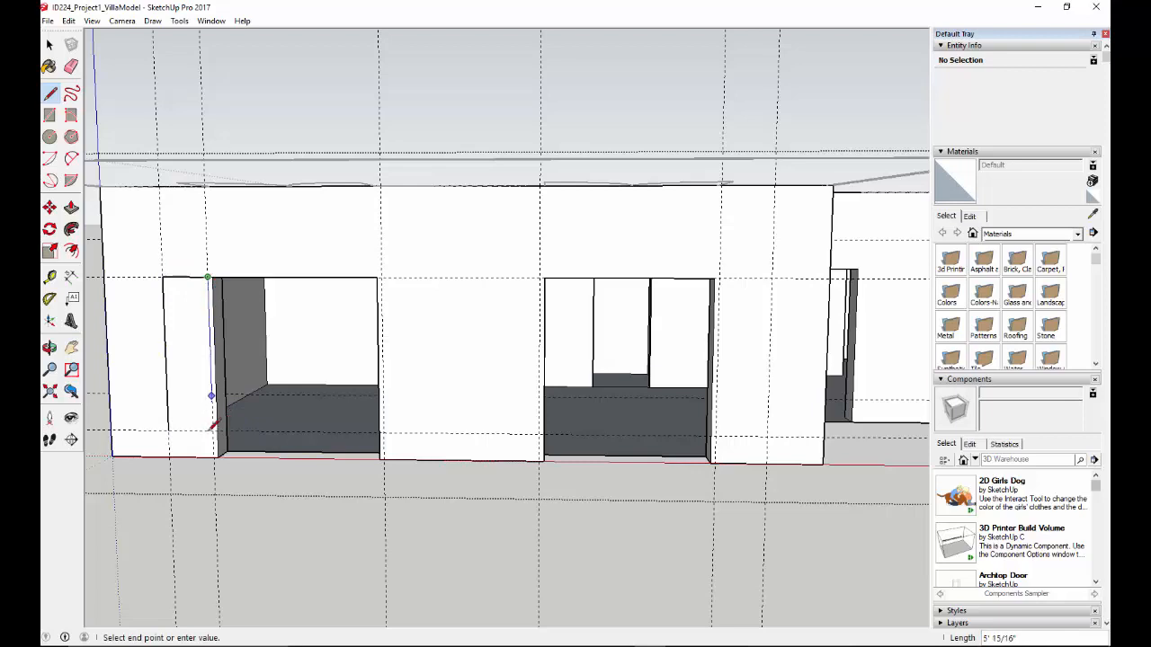
left_click(168, 429)
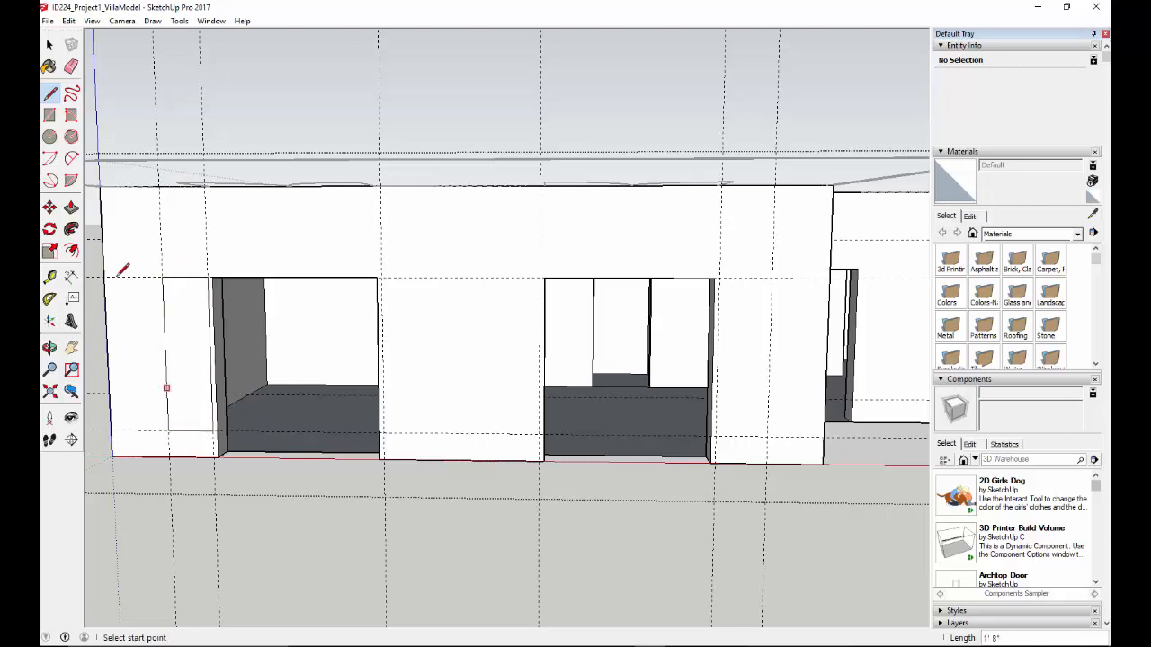
Outline the middle window between the two door openings and the narrow window at the wall's right end along the guides.
left_click(382, 276)
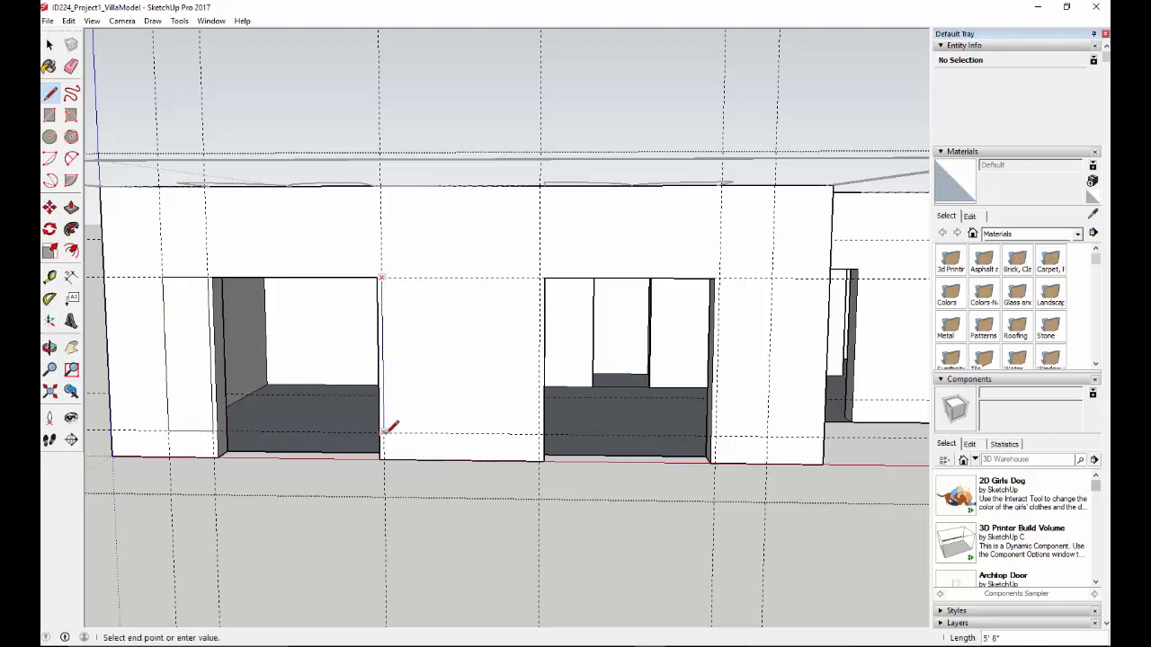
left_click(383, 432)
left_click(541, 433)
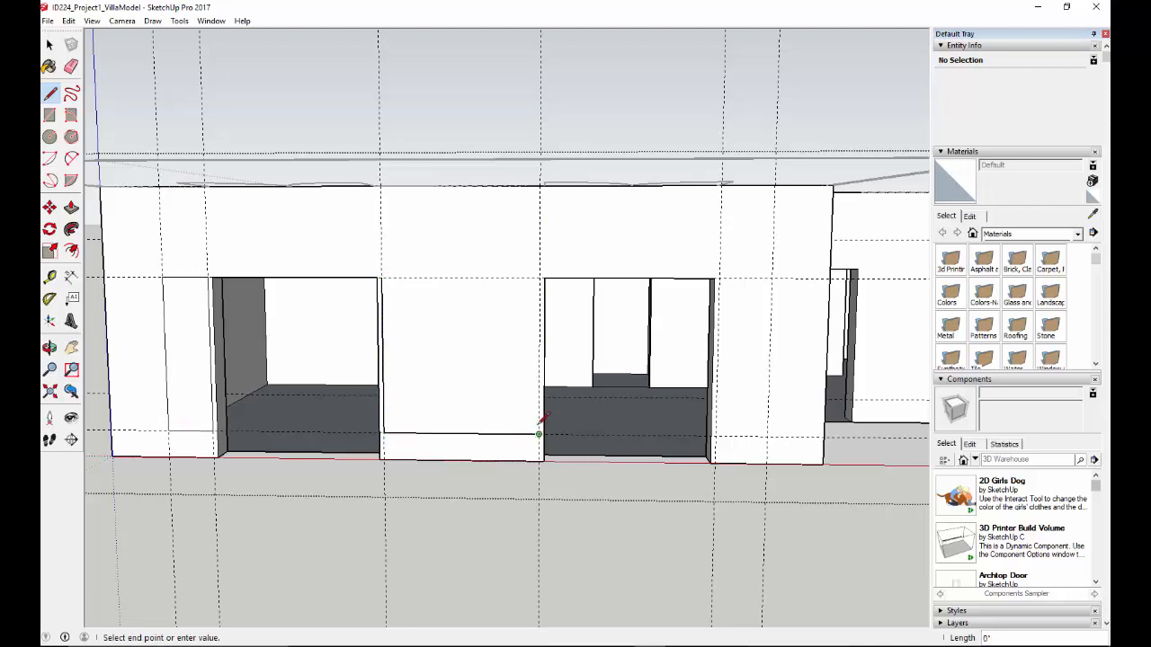
left_click(539, 277)
left_click(382, 277)
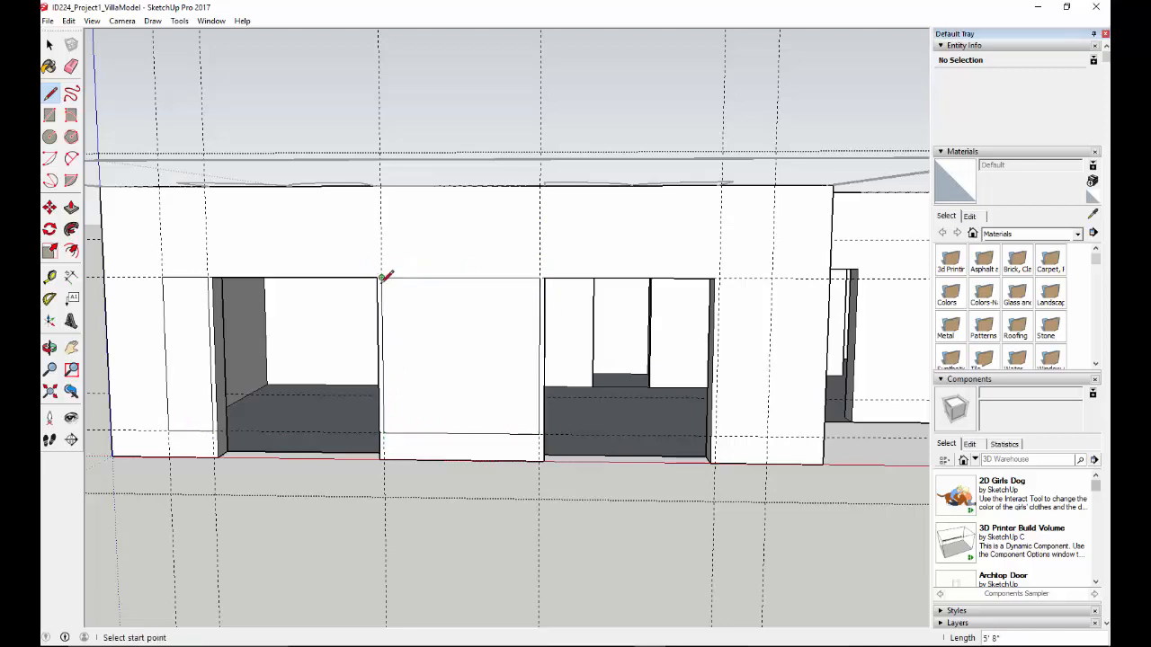
left_click(767, 437)
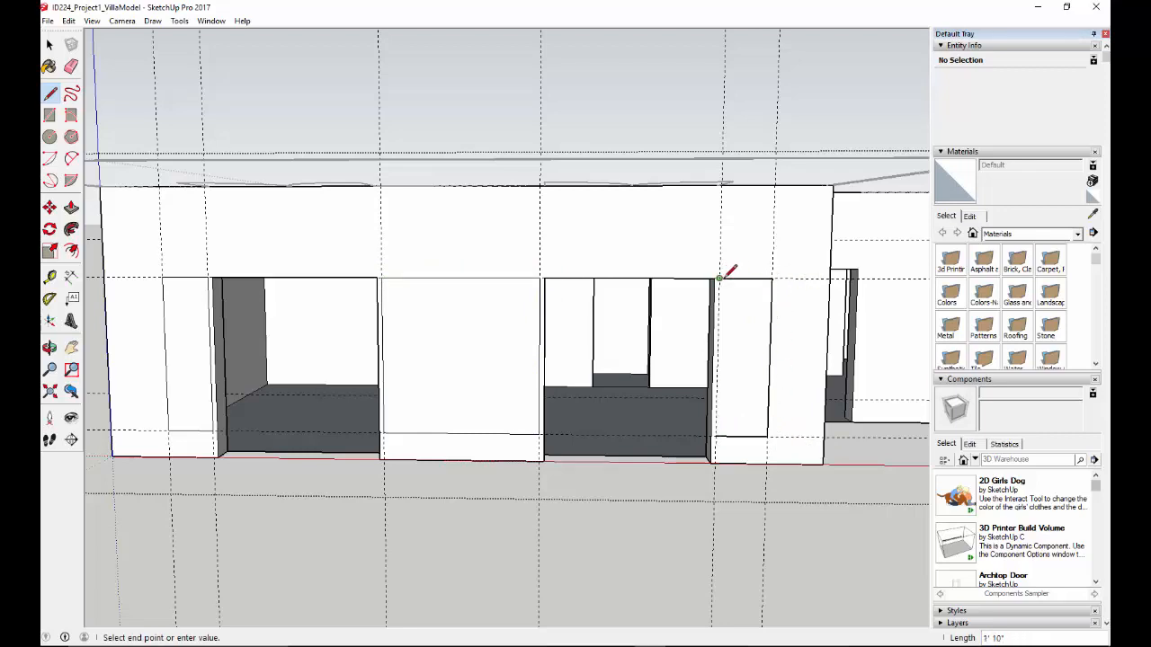
left_click(715, 435)
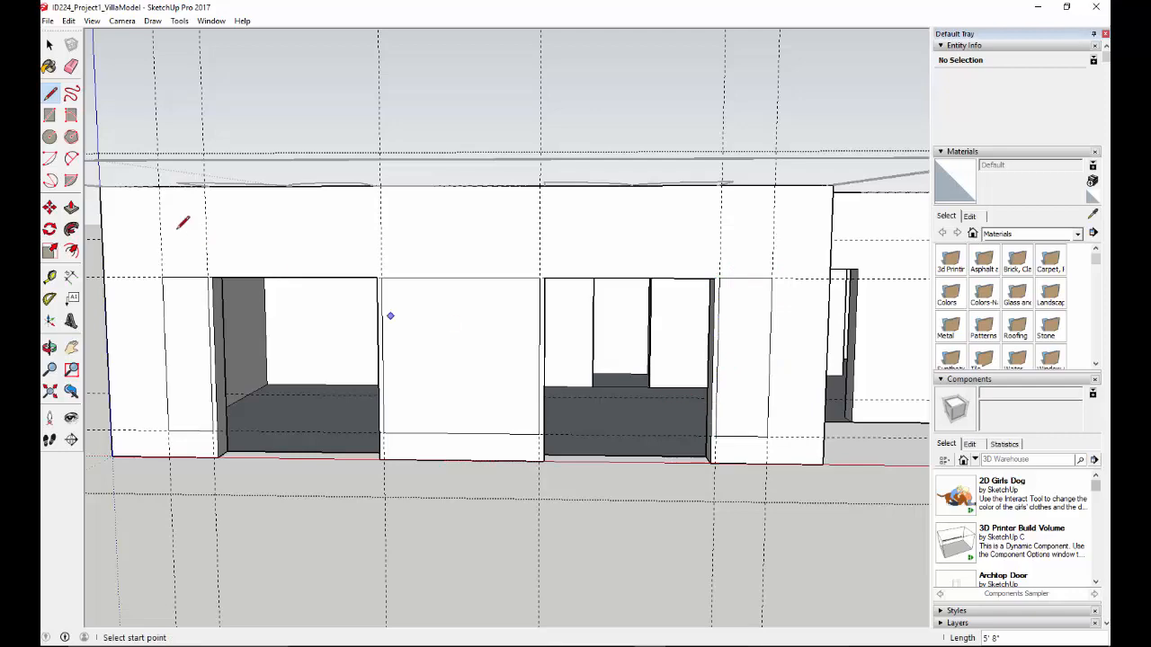
Push the left-end narrow window face 1' inward to cut its opening through the front wall.
left_click(72, 208)
left_click(192, 347)
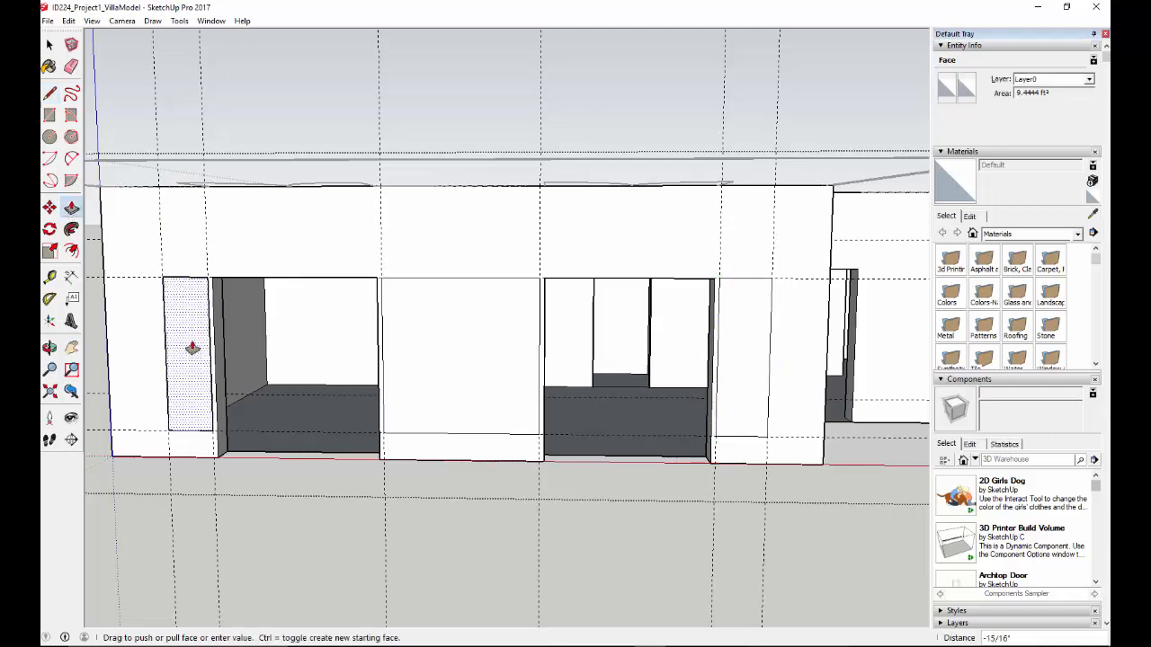
left_click(195, 324)
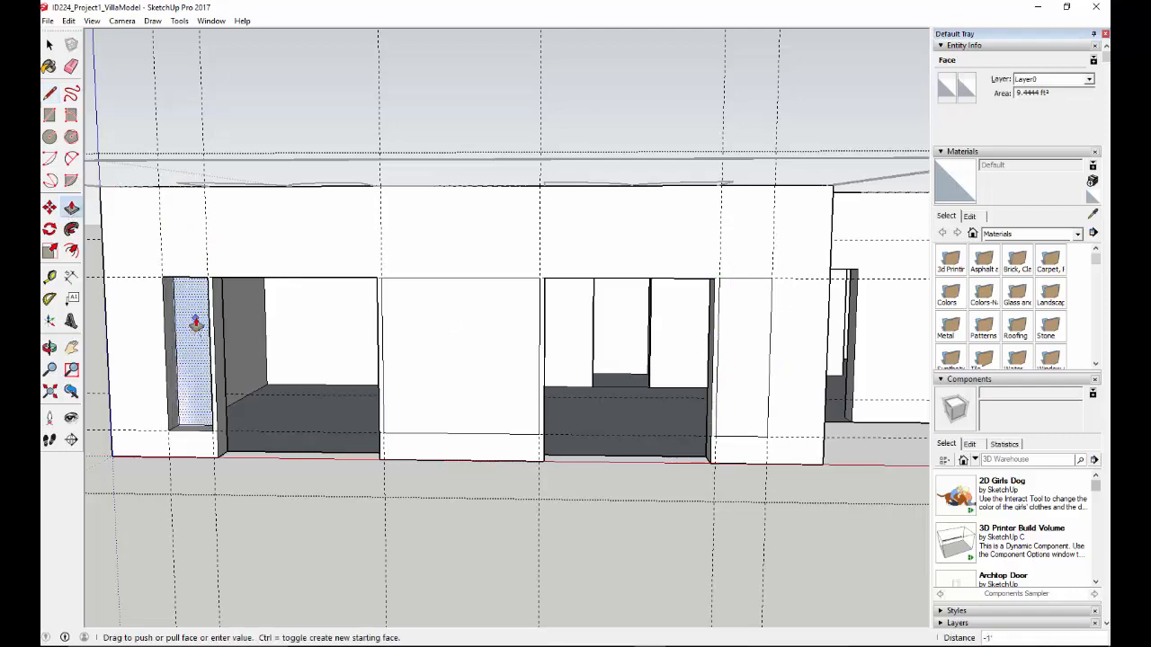
left_click(478, 386)
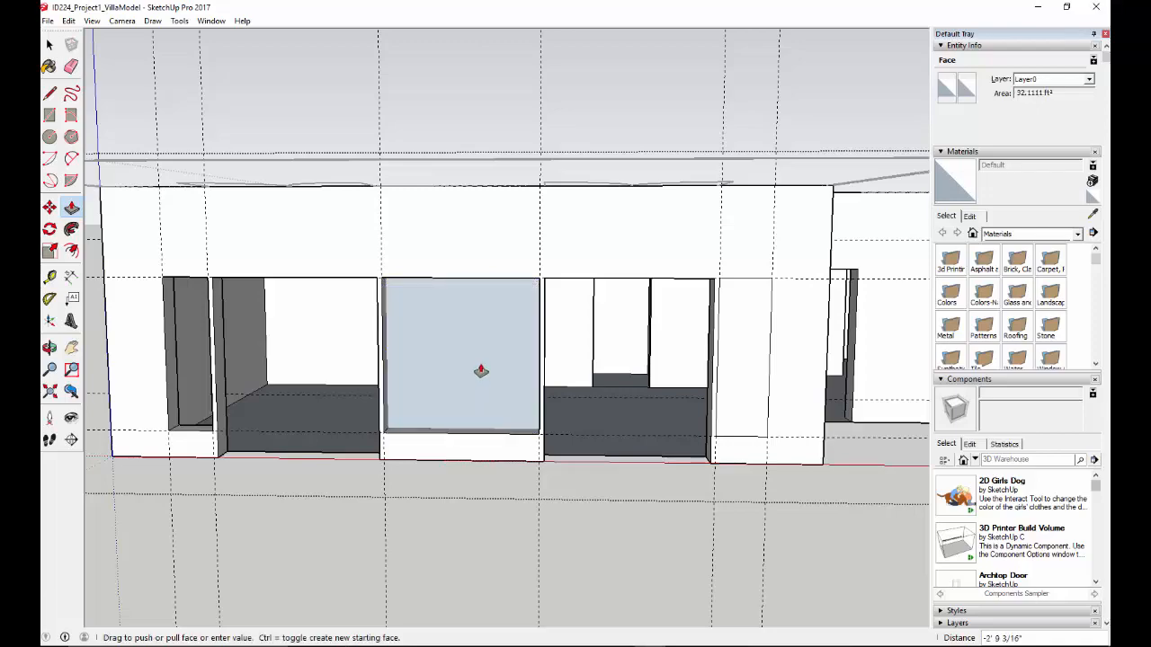
middle_click_drag(464, 403, 349, 432)
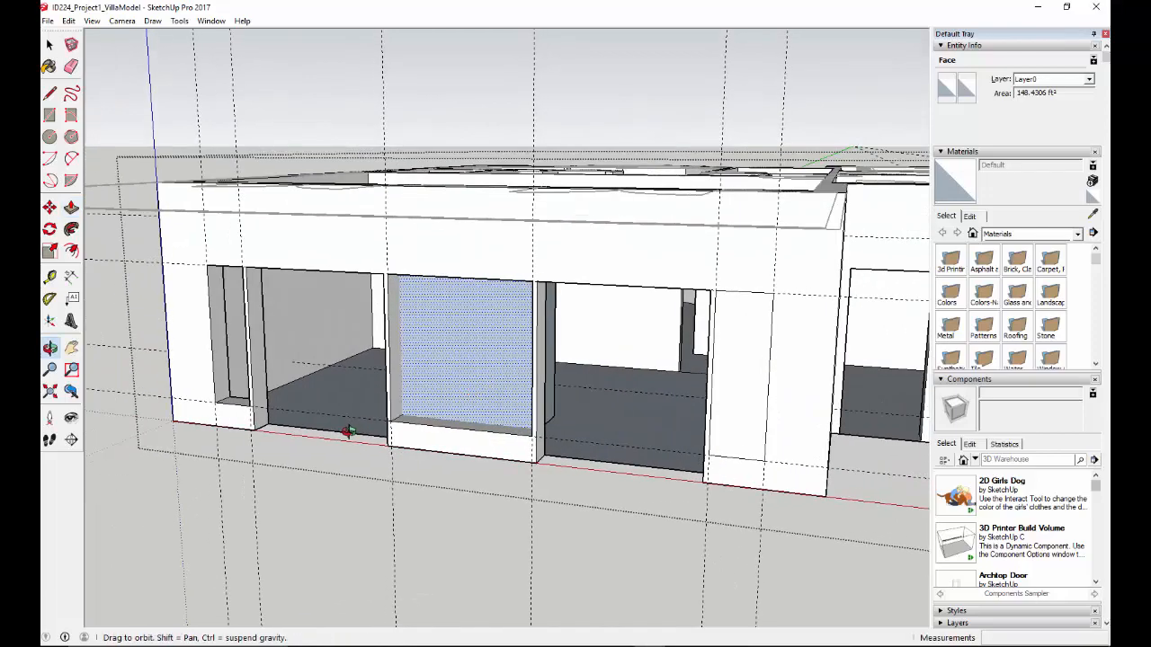
middle_click_drag(624, 404, 546, 382)
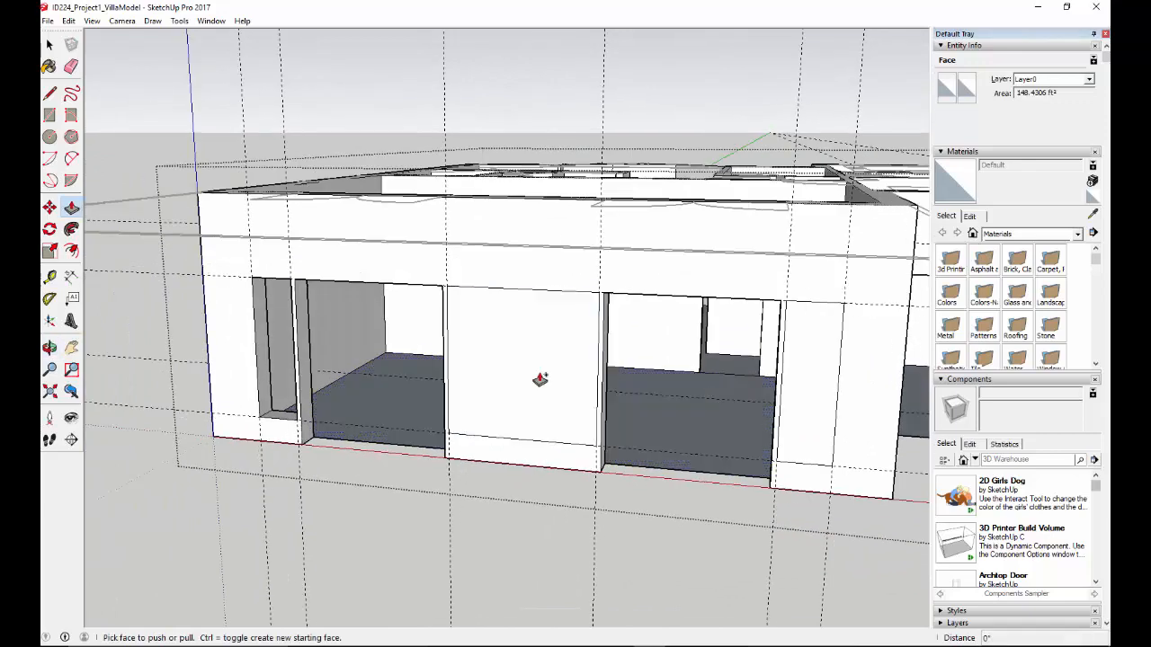
Push the middle window face and the right-end narrow window face 1' inward to cut their openings through the front wall.
left_click(514, 403)
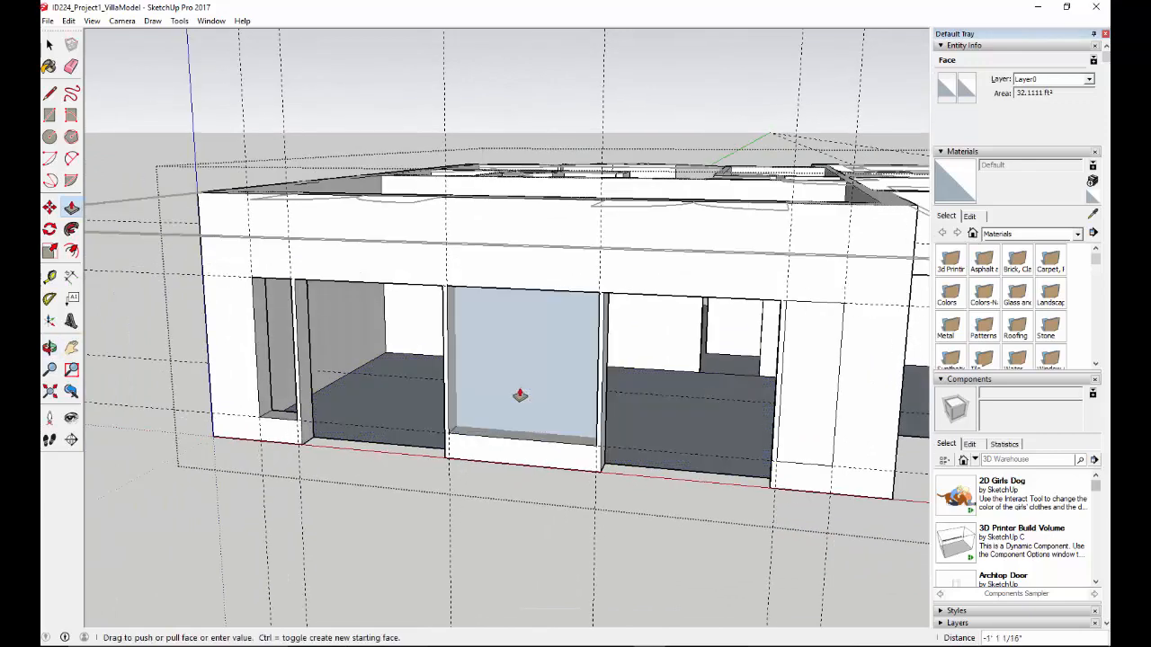
left_click(520, 396)
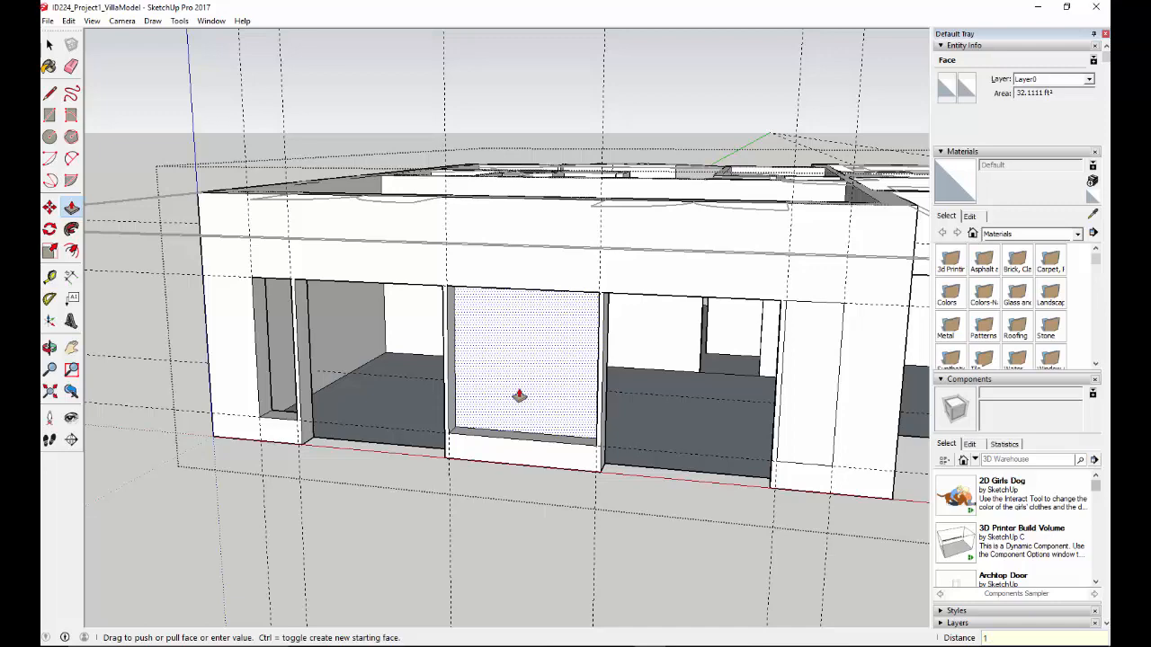
type("1'")
key("Return")
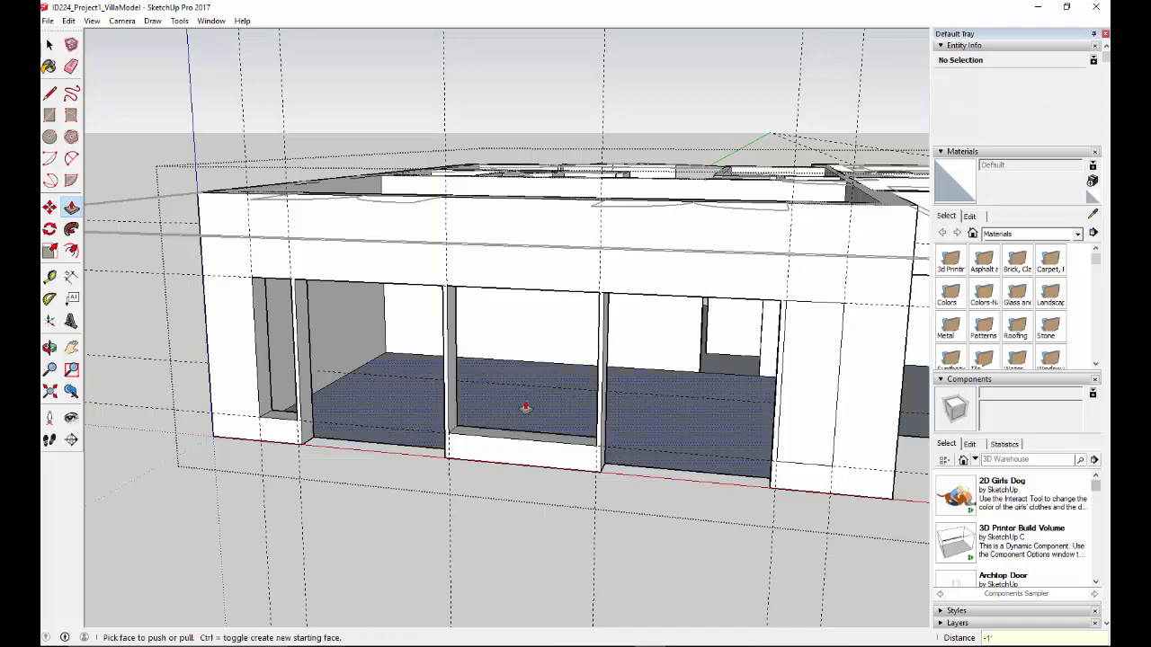
left_click(801, 438)
left_click(799, 433)
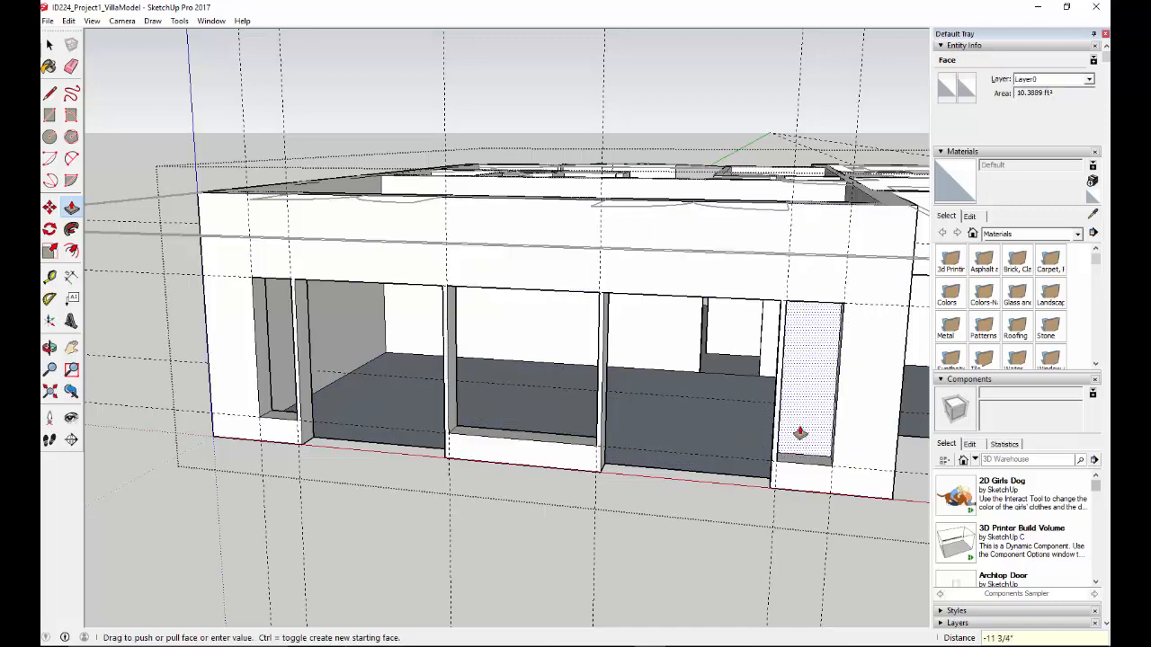
key("Return")
scroll(751, 517, "down", 5)
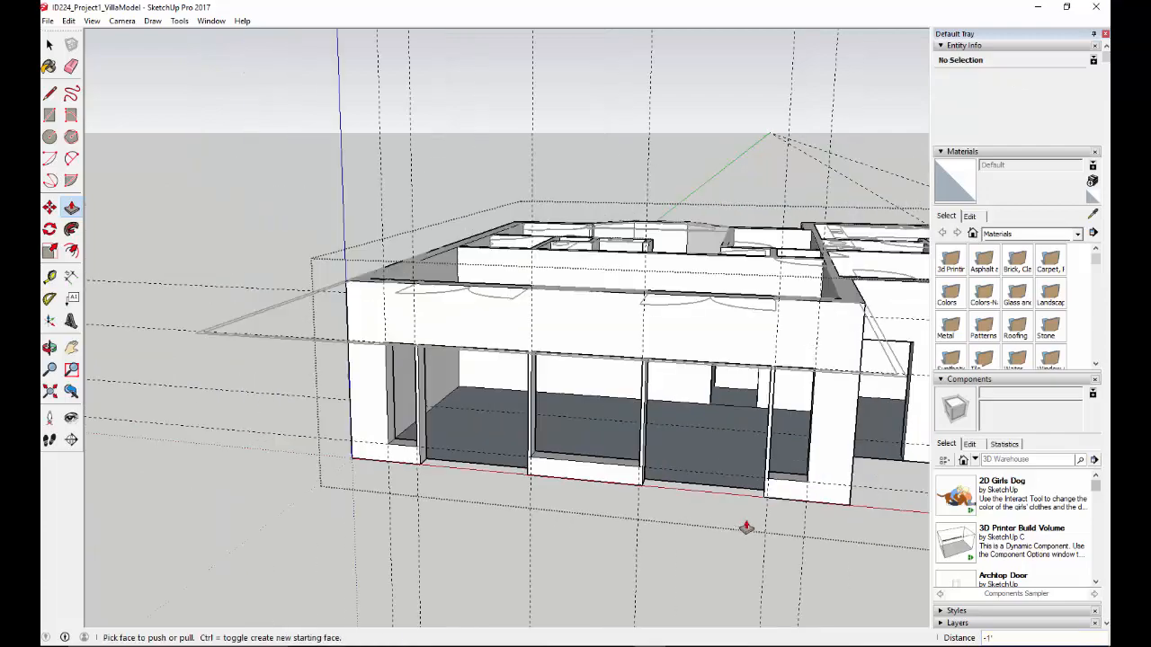
Delete all the construction guides left over from the front wall windows.
middle_click_drag(745, 522, 512, 472)
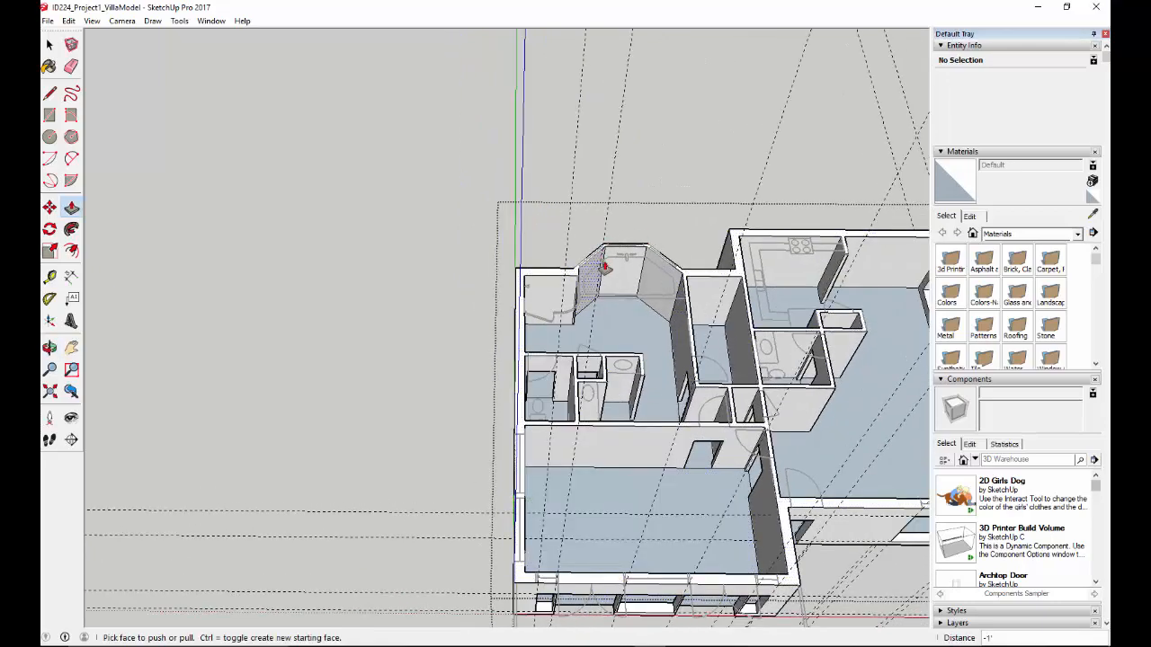
scroll(698, 402, "down", 3)
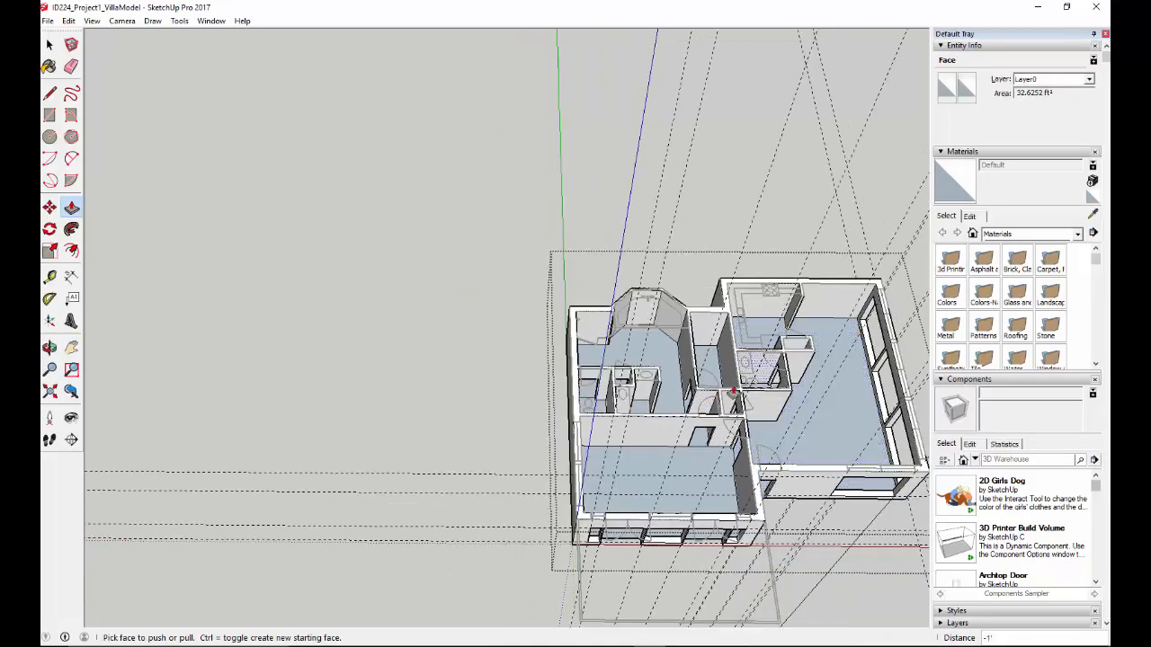
middle_click_drag(697, 402, 539, 422)
left_click(68, 21)
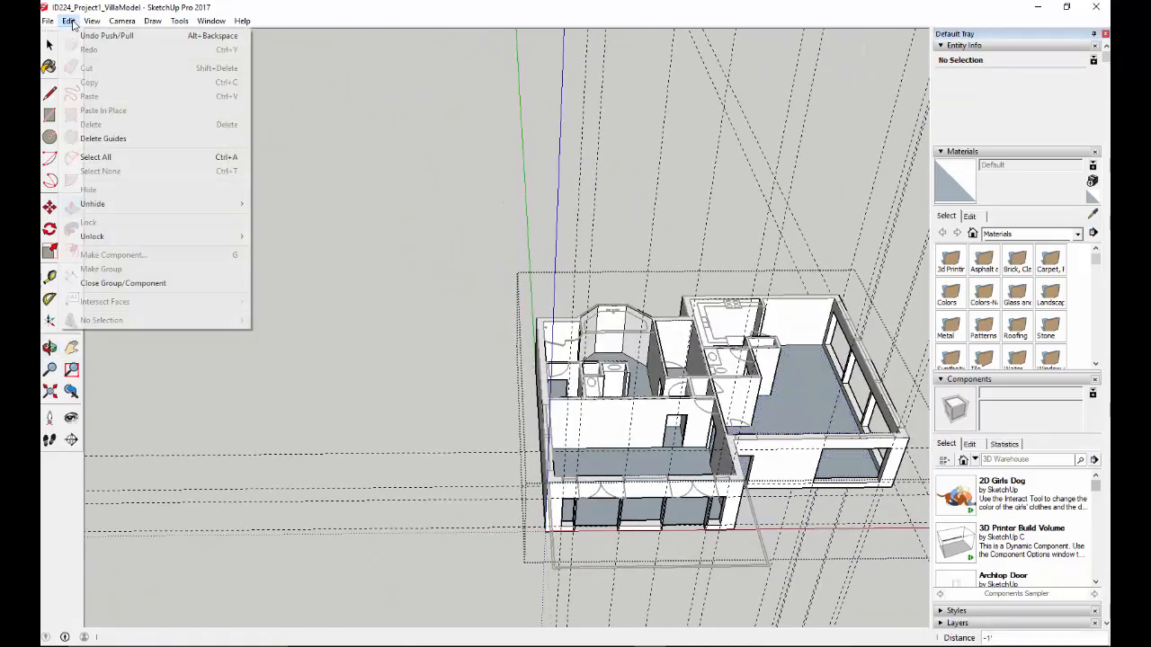
left_click(126, 140)
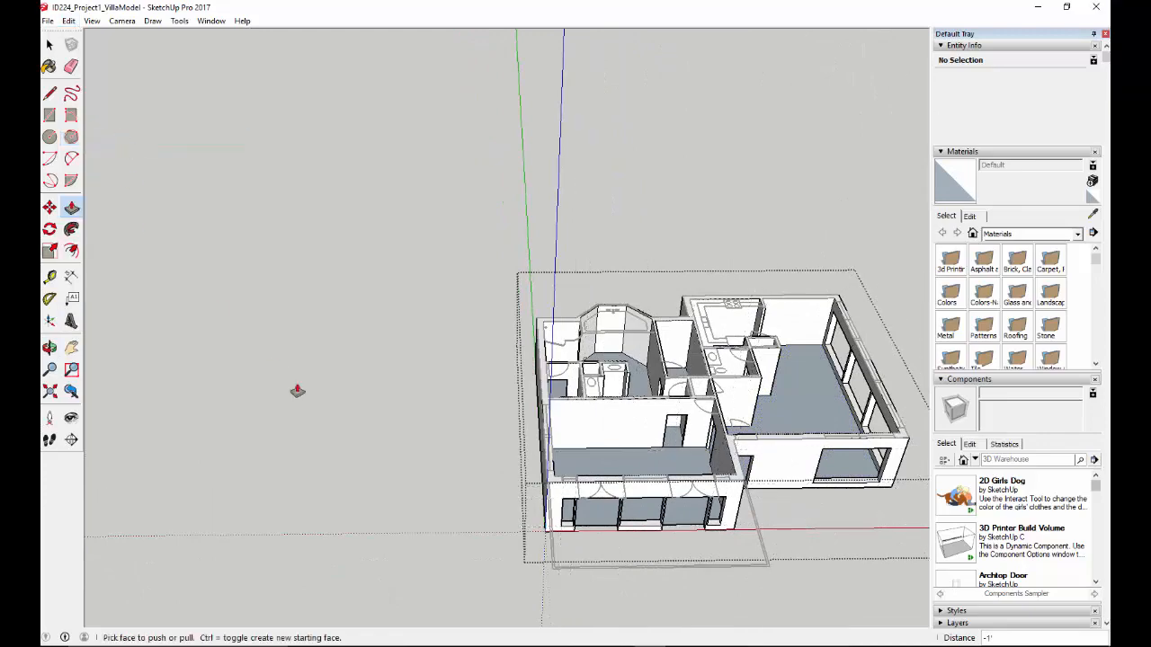
Place vertical tape-measure guides on the long side wall at the edges of the two windows drawn on the floor plan.
middle_click_drag(334, 420, 653, 525)
key("p")
scroll(672, 423, "up", 5)
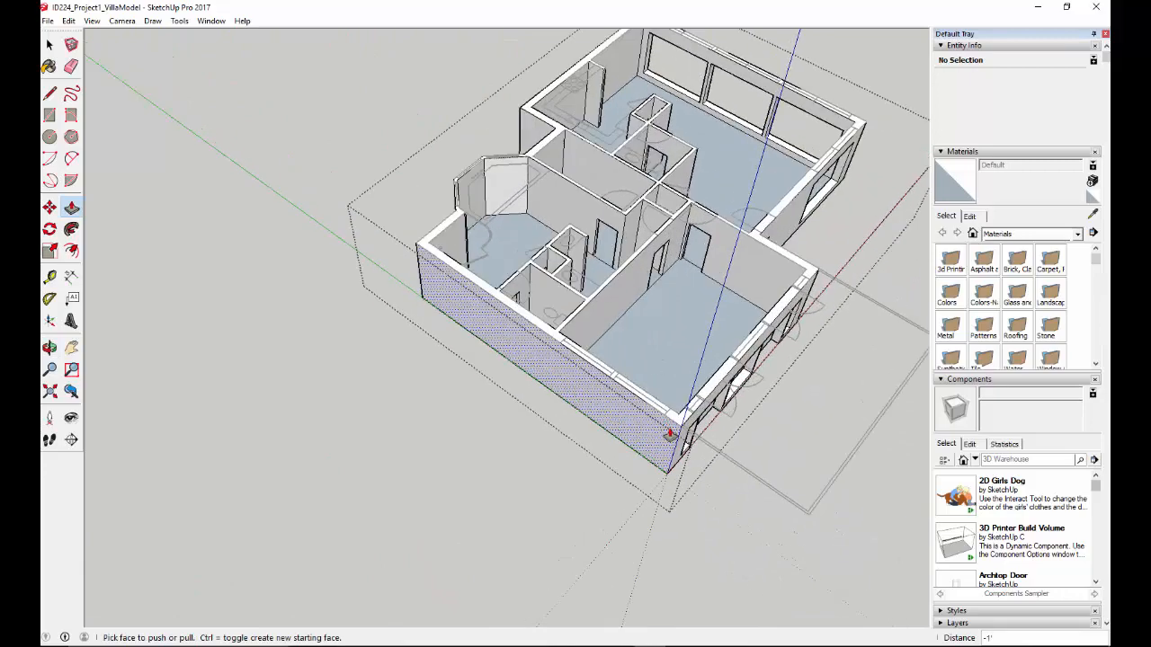
scroll(671, 423, "up", 4)
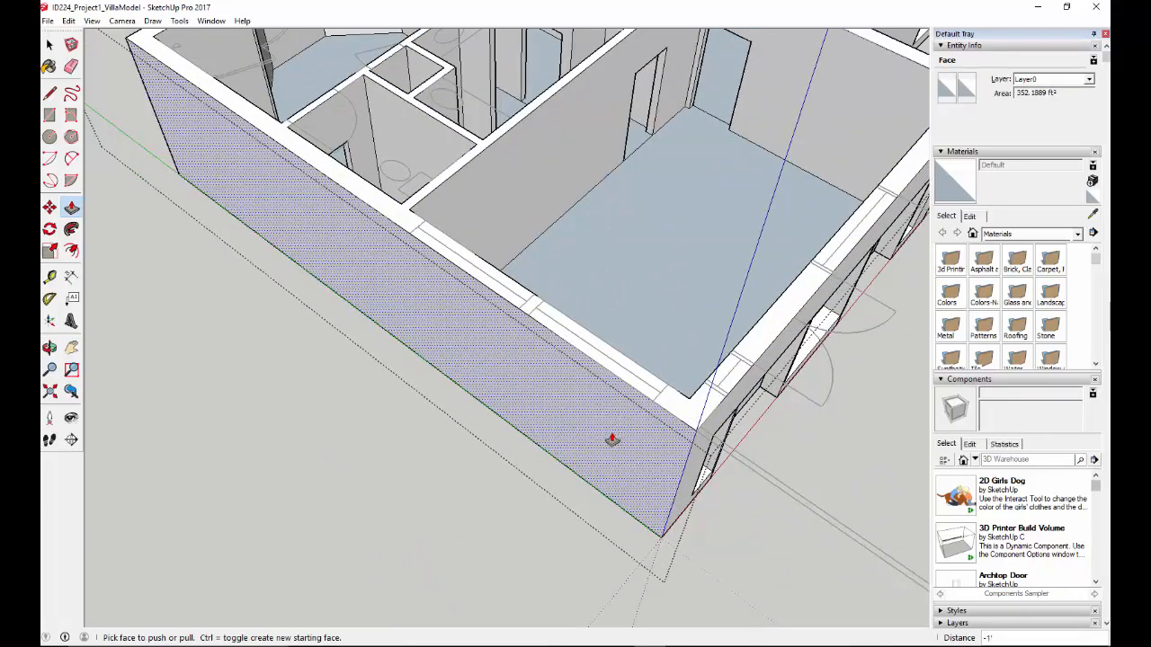
middle_click_drag(652, 456, 673, 365)
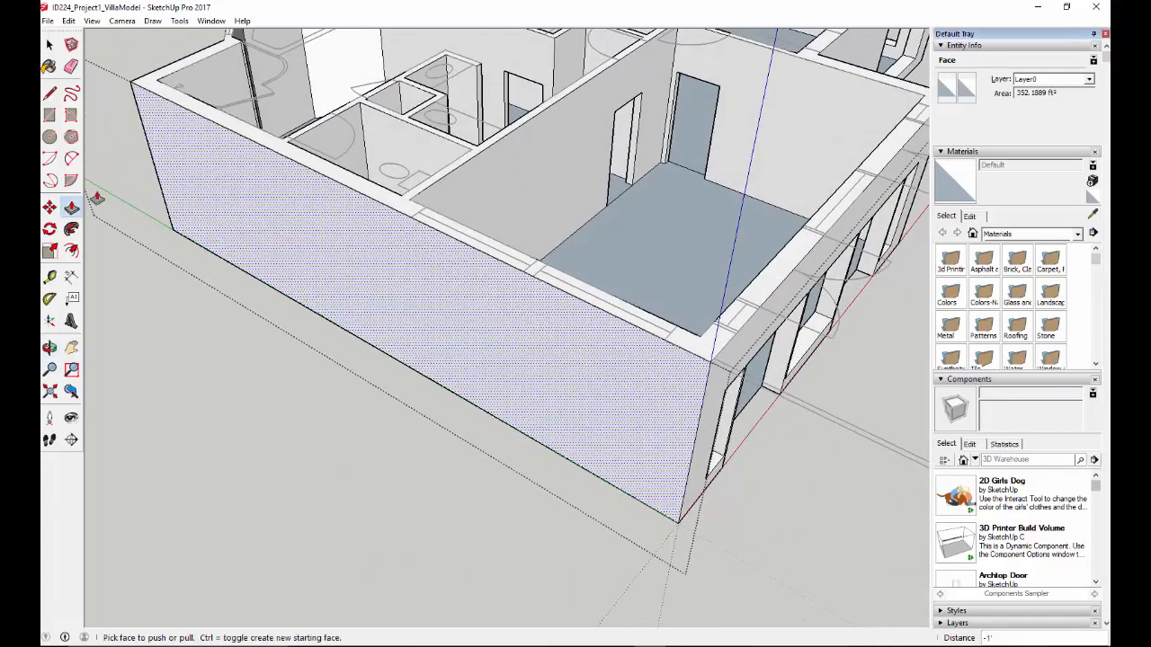
left_click(49, 279)
left_click(50, 279)
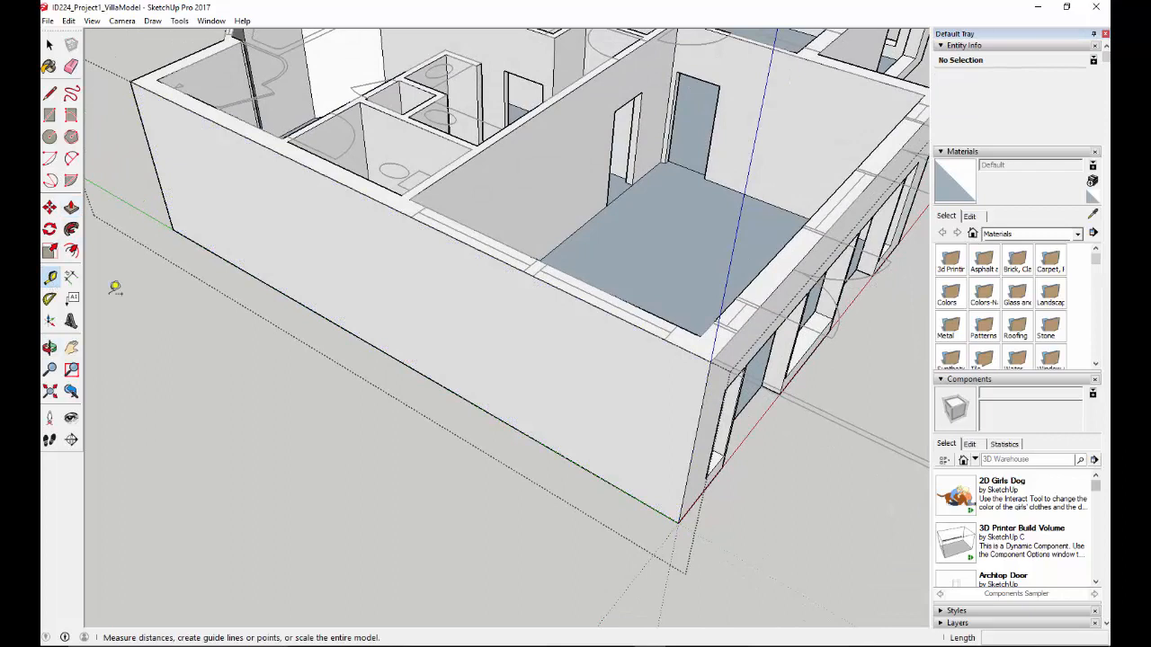
left_click(694, 445)
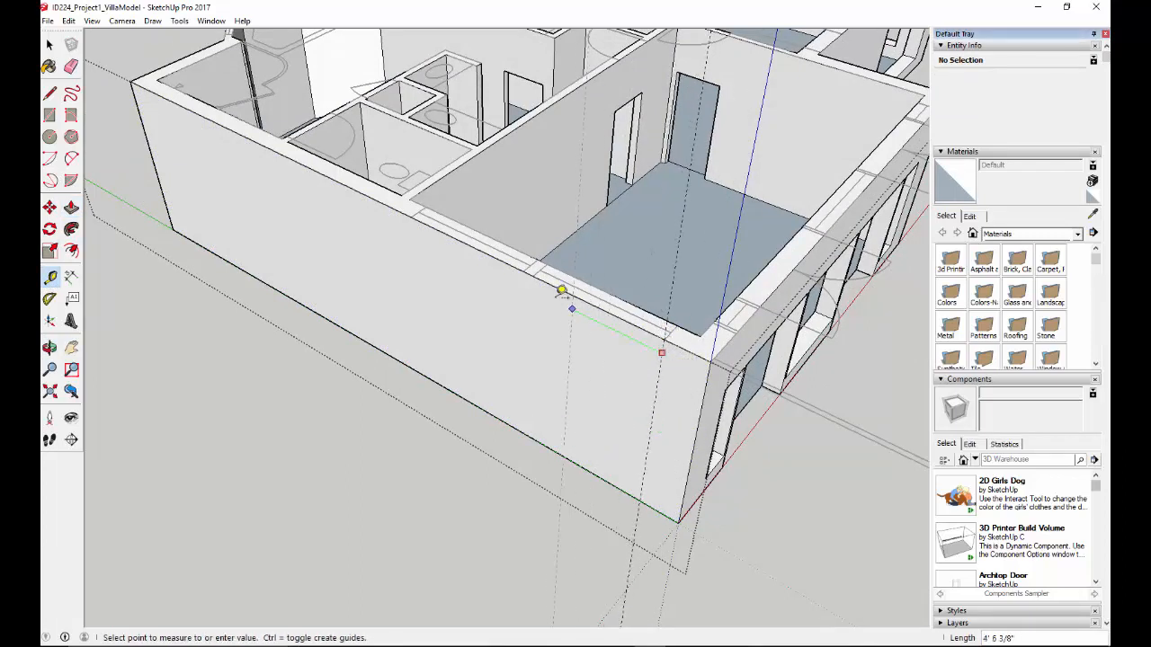
left_click(539, 270)
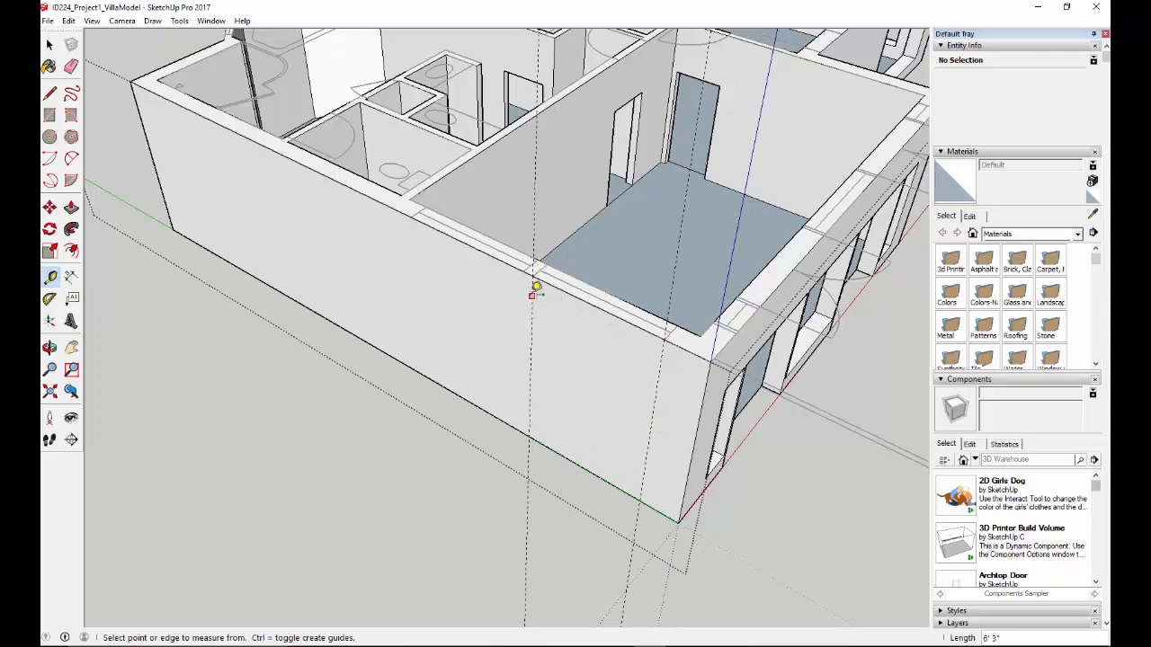
left_click(533, 292)
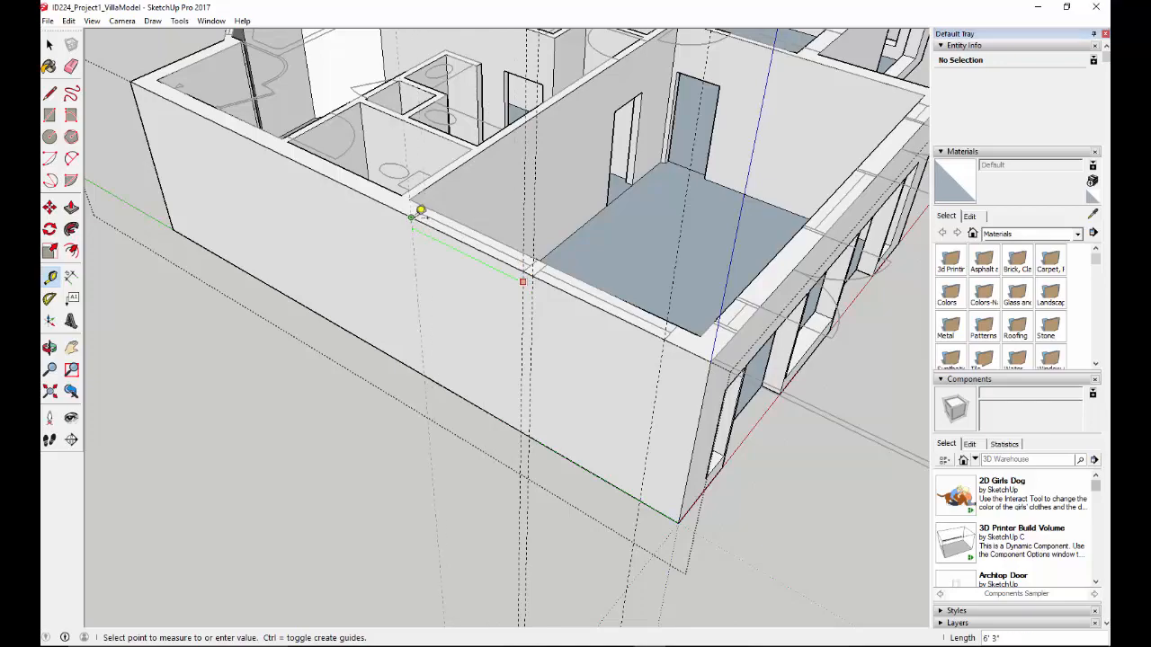
left_click(419, 210)
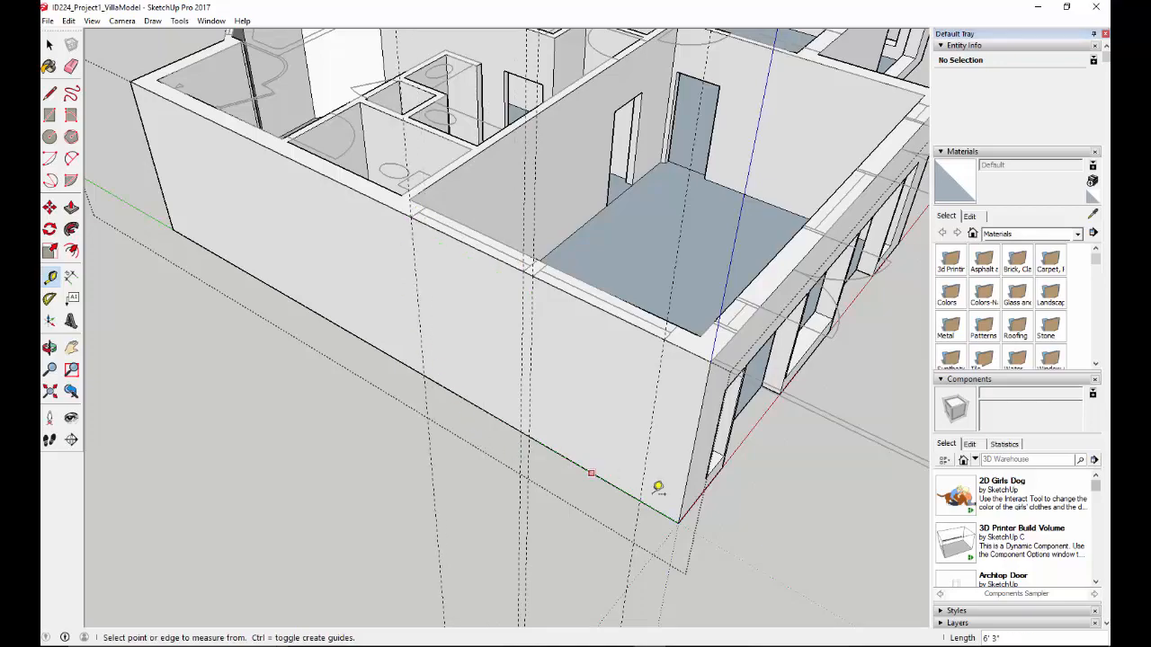
Add horizontal guides on the side wall at 3' for the window sill and 80" for the window head, measured from the base.
middle_click_drag(704, 497, 719, 425)
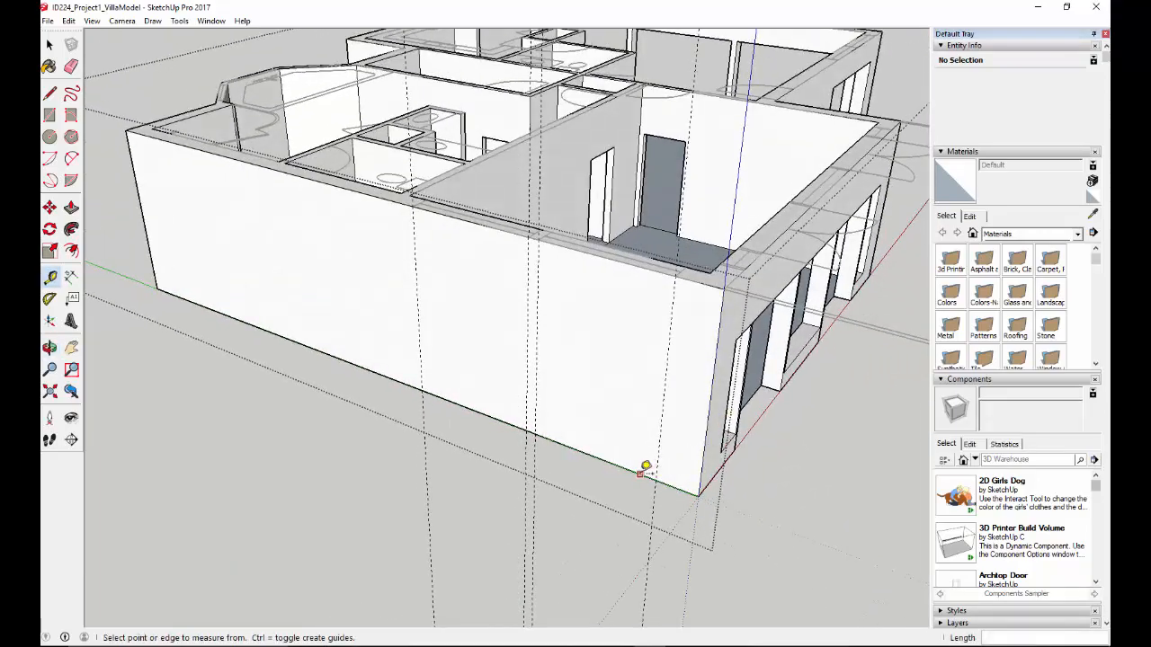
left_click(655, 419)
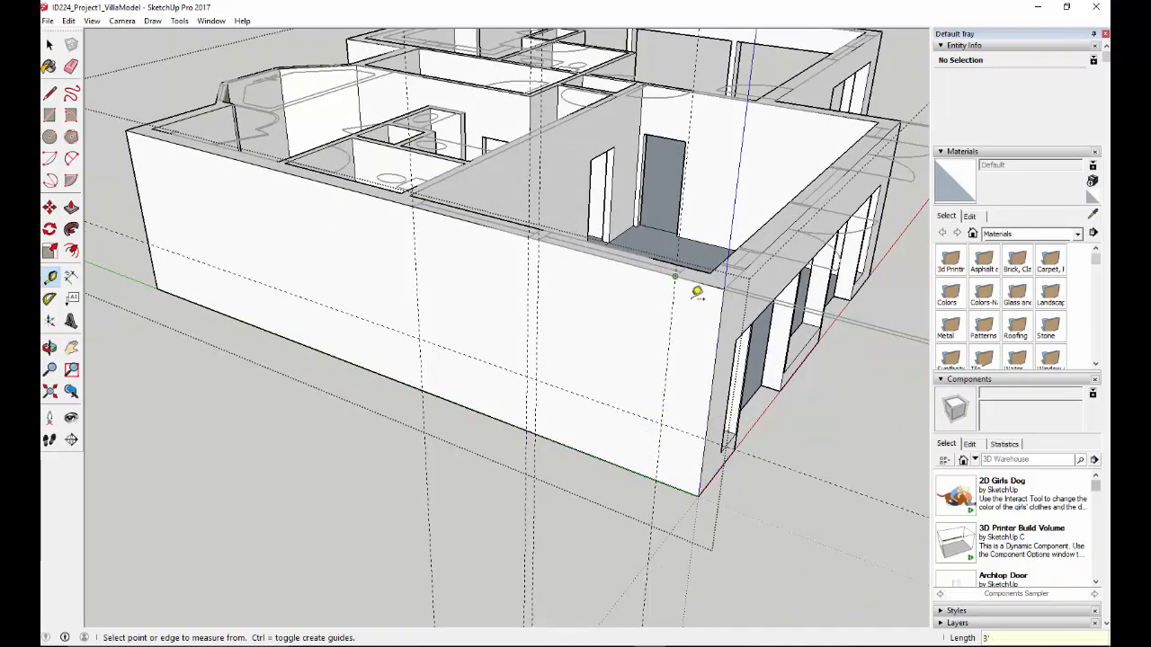
mouse_move(762, 355)
middle_mouse_down()
mouse_move(673, 339)
mouse_move(670, 293)
mouse_move(673, 340)
mouse_move(681, 291)
mouse_move(733, 298)
mouse_move(680, 314)
middle_mouse_up()
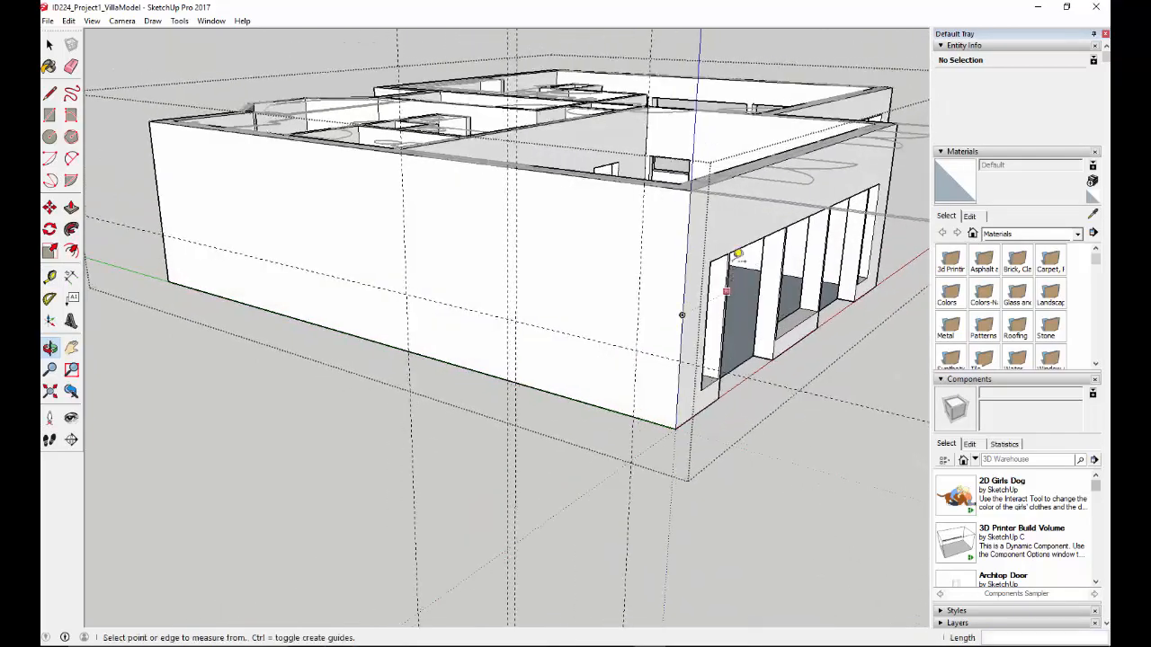
left_click(611, 409)
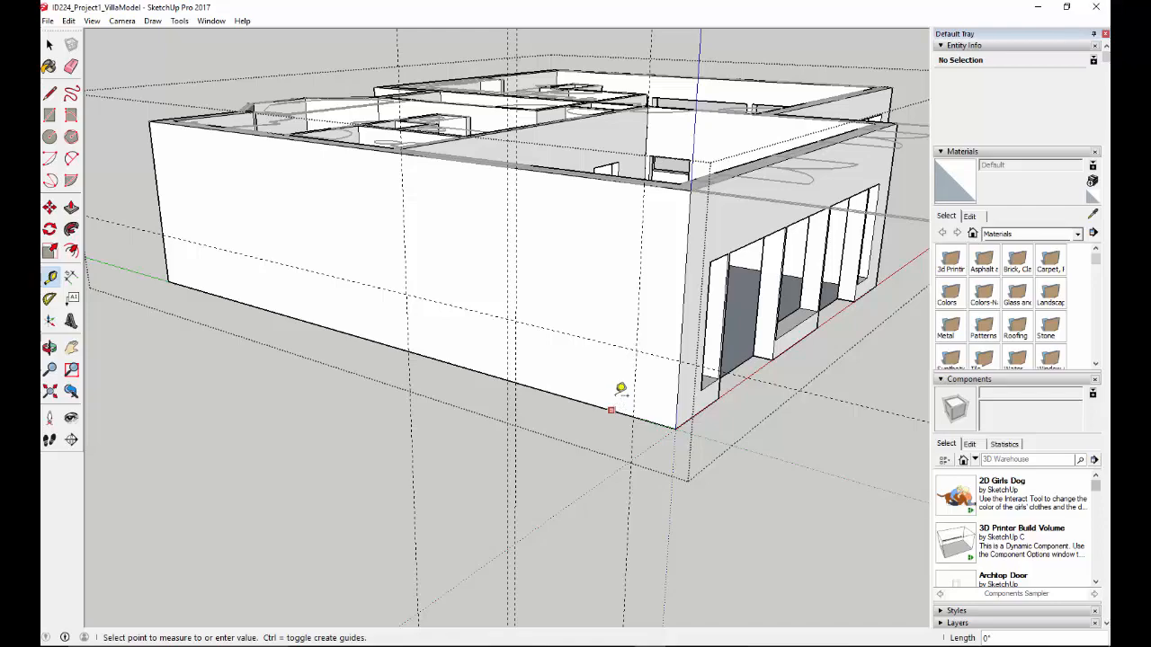
left_click(632, 277)
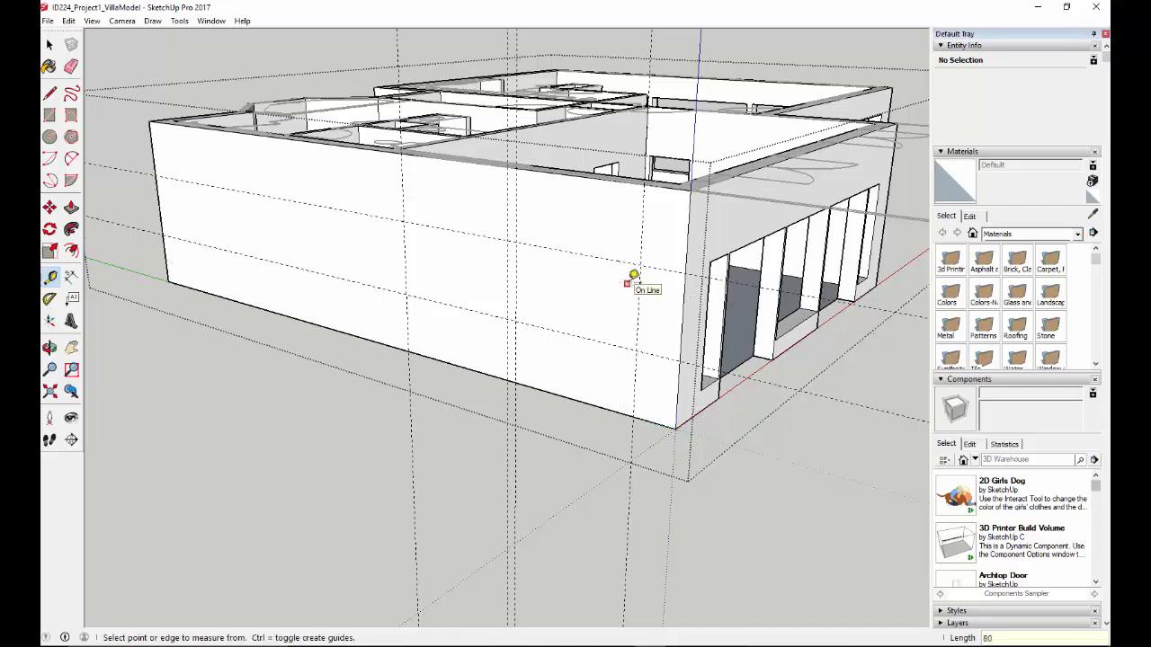
Outline the side wall window farther from the front corner with lines along the sill, head and vertical guides.
middle_click_drag(596, 318, 467, 298)
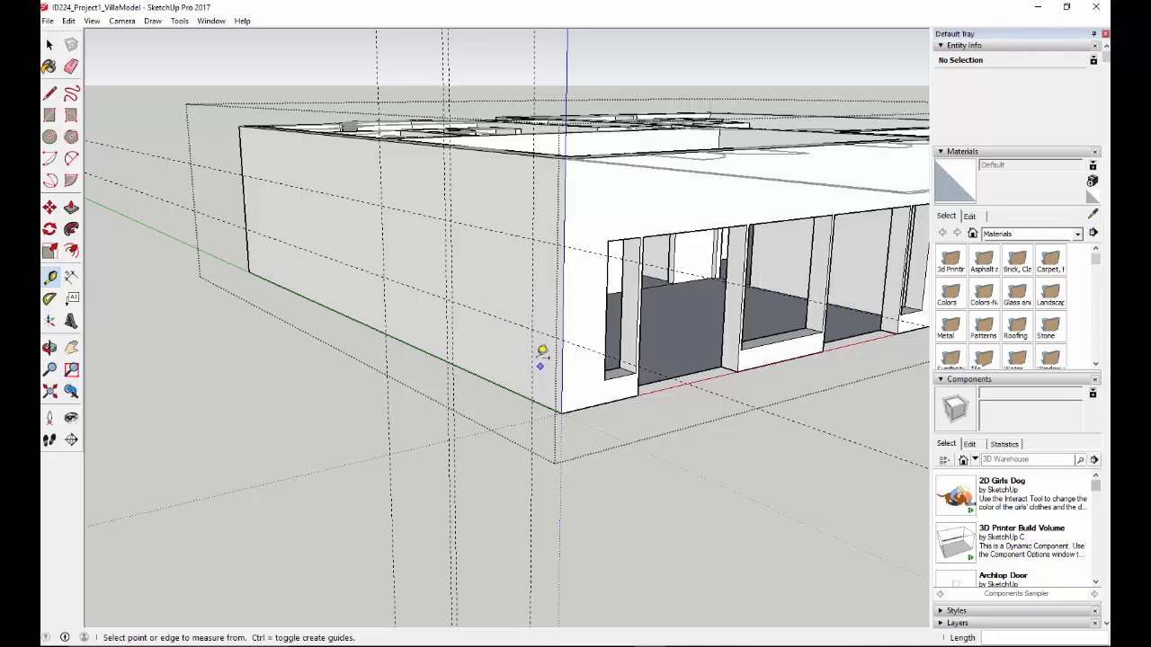
mouse_move(435, 359)
middle_mouse_down()
mouse_move(381, 368)
mouse_move(555, 375)
middle_mouse_up()
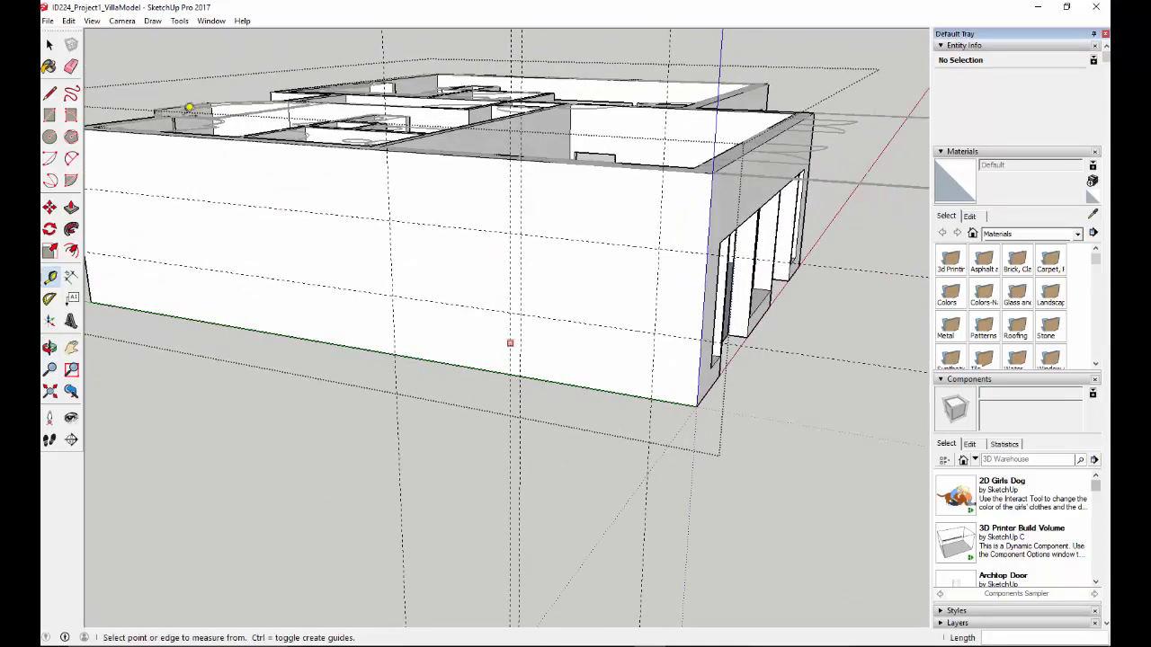
left_click(50, 94)
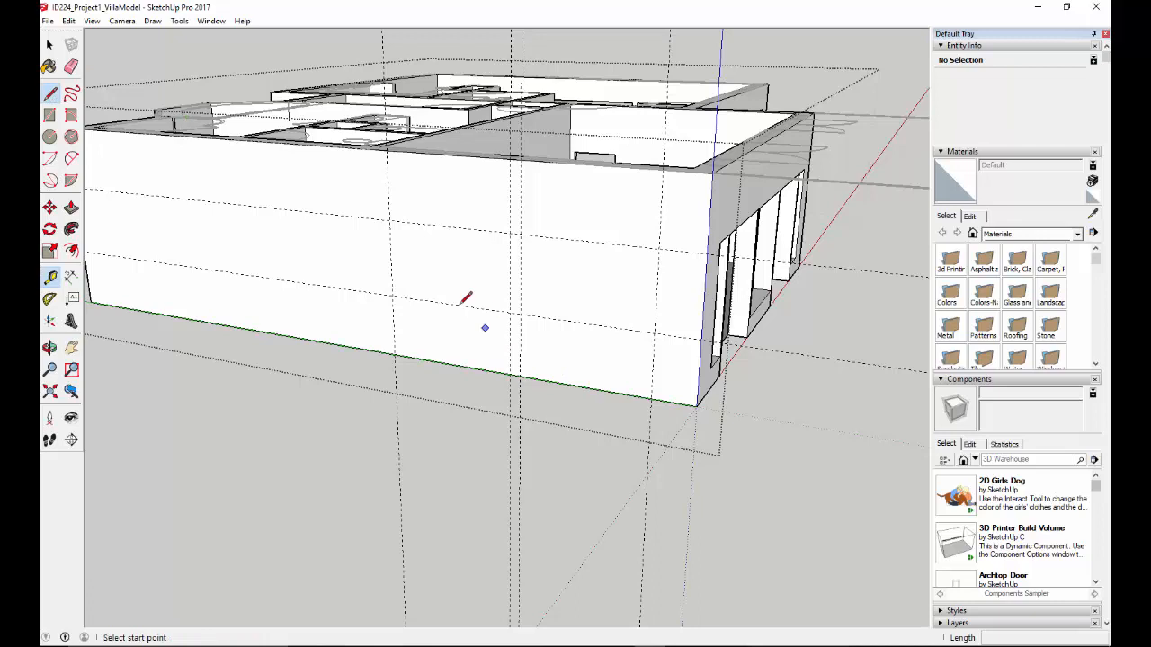
left_click(392, 296)
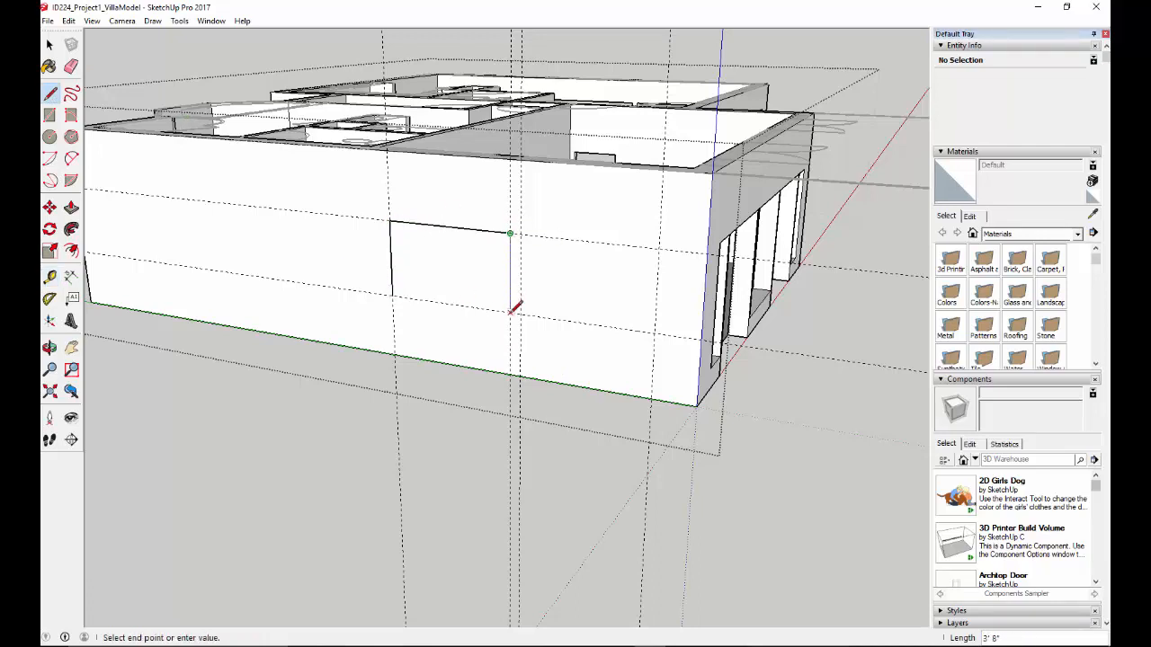
left_click(393, 296)
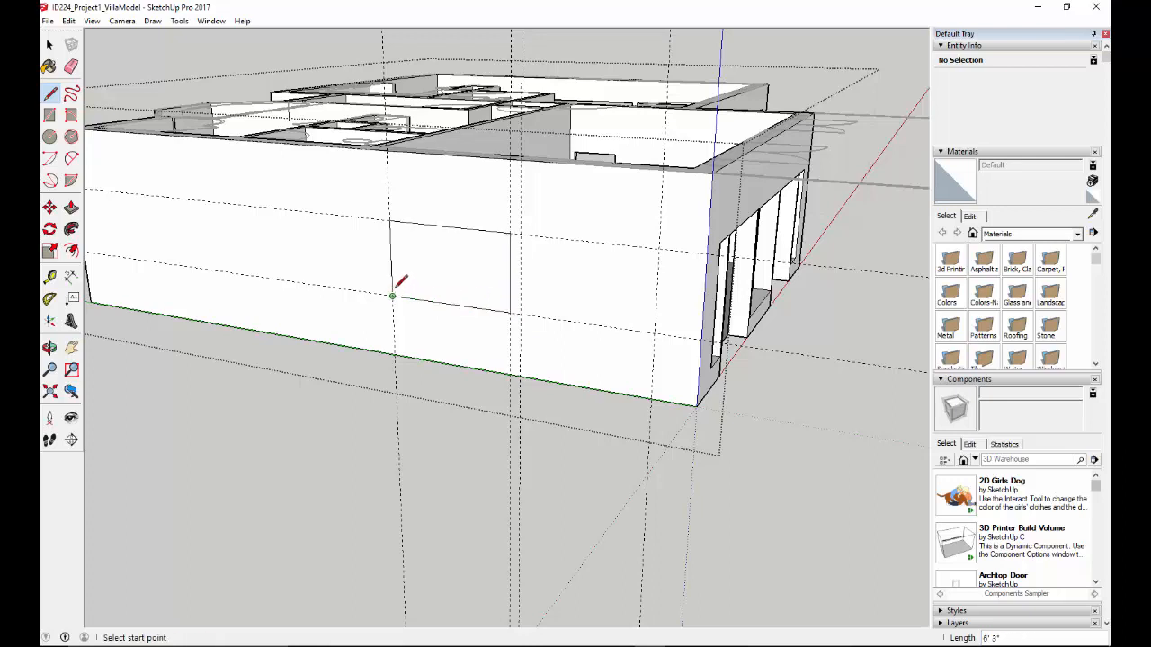
left_click(520, 312)
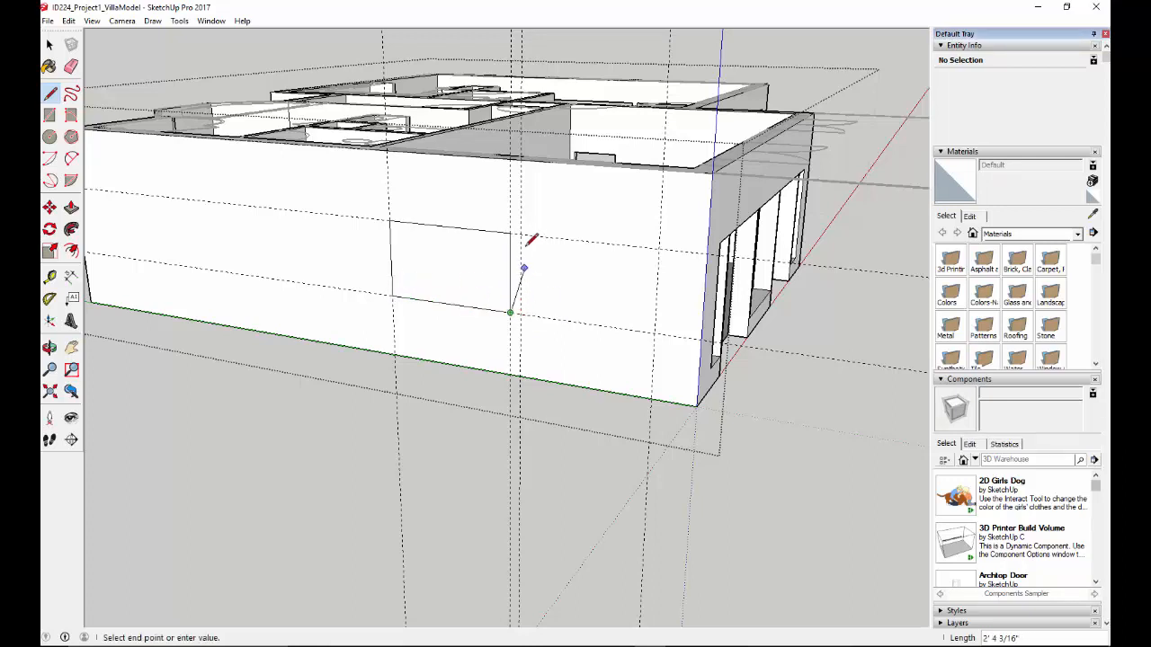
left_click(530, 294)
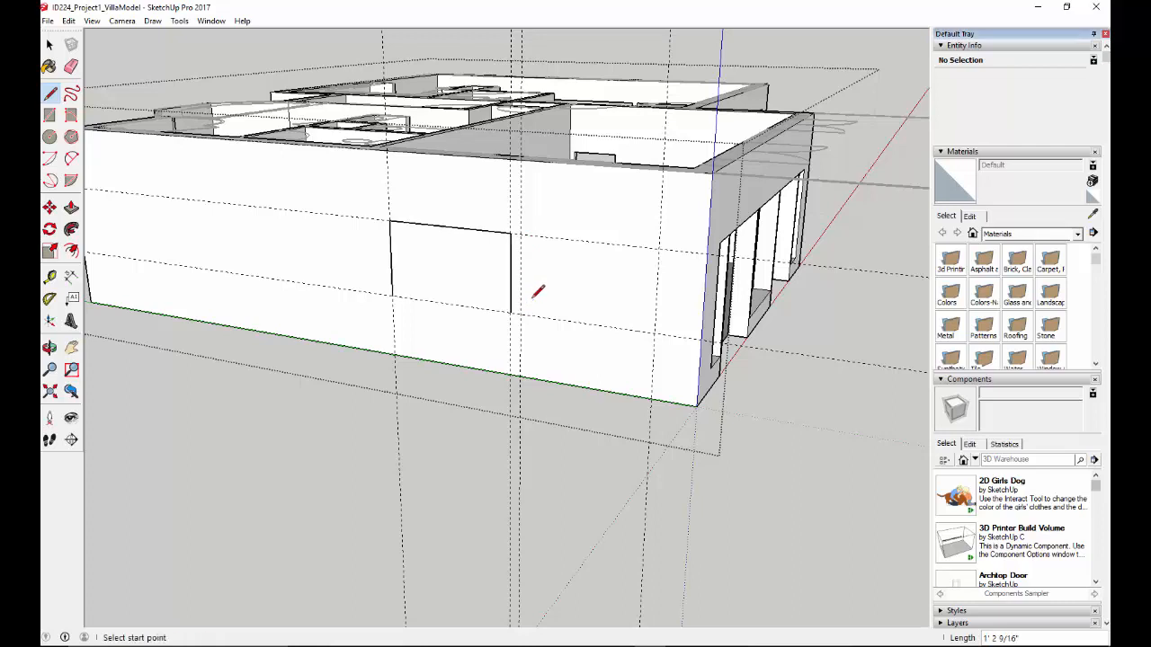
left_click(392, 296)
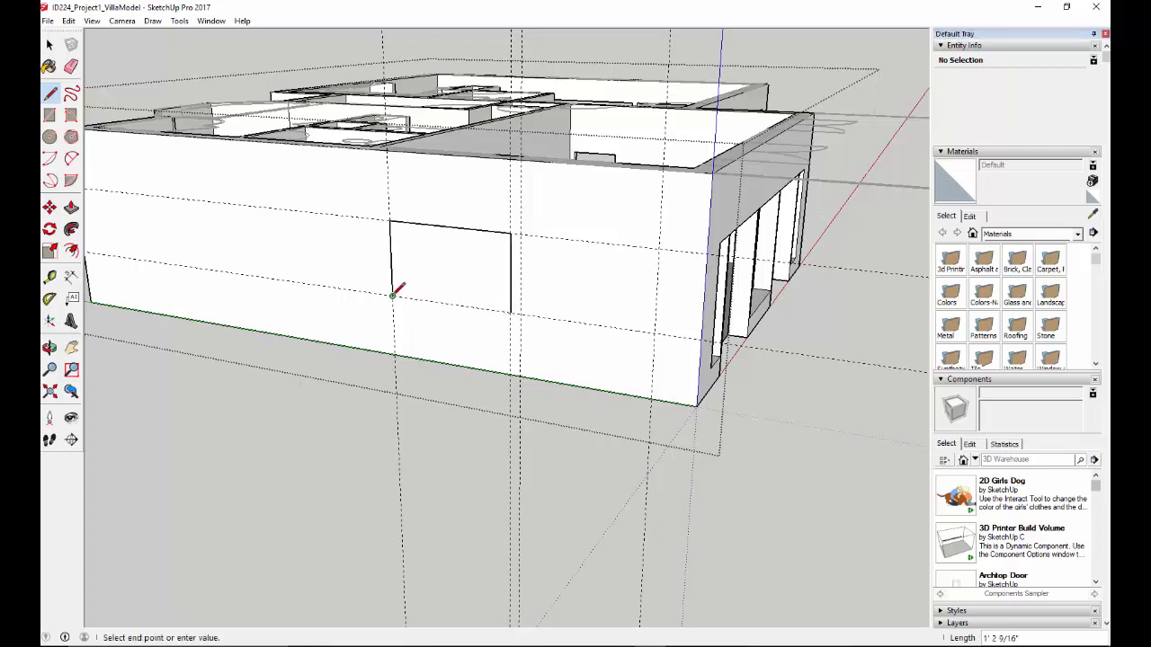
left_click(510, 312)
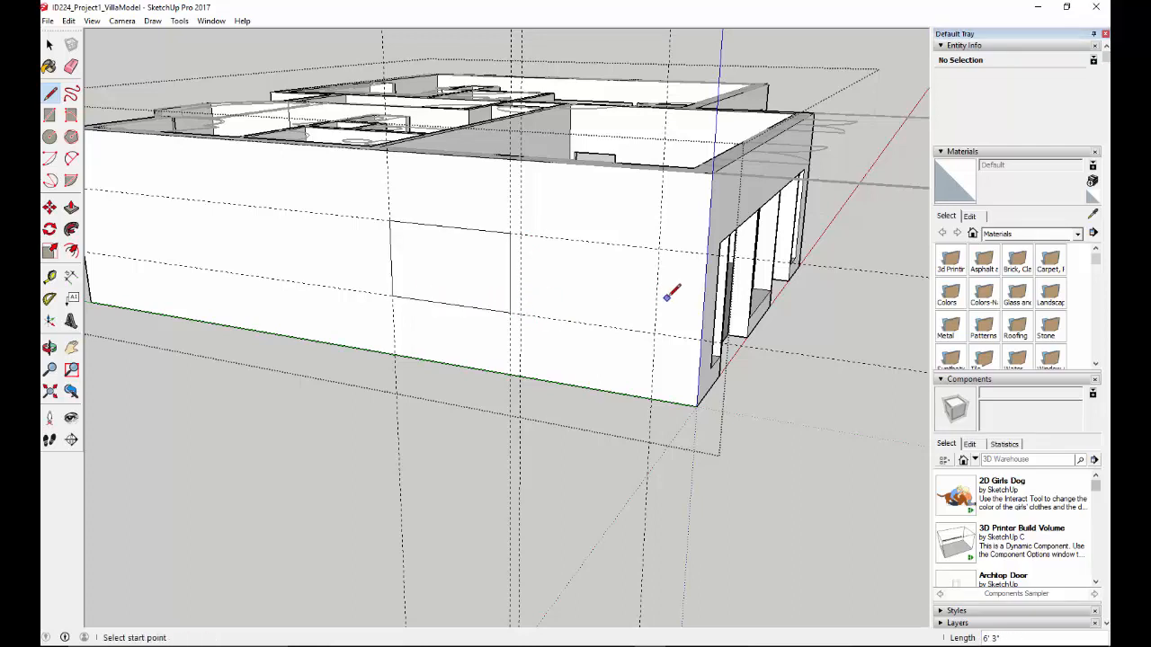
Outline the second side wall window, nearer the front corner, with lines between the sill and head guides.
left_click(520, 313)
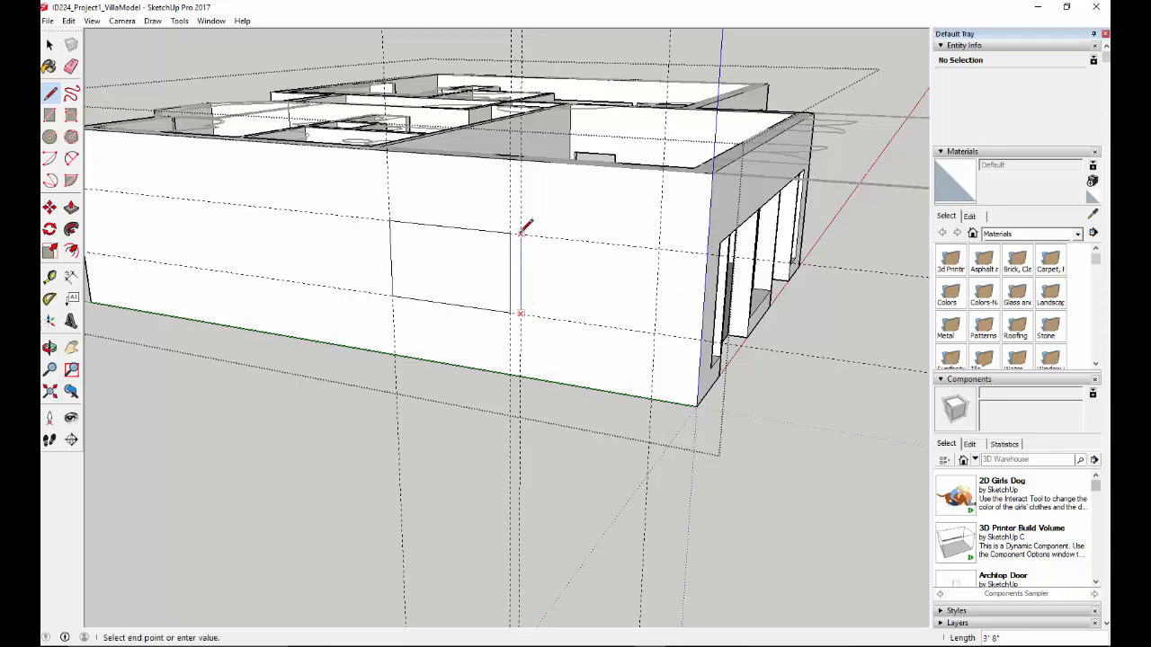
left_click(659, 246)
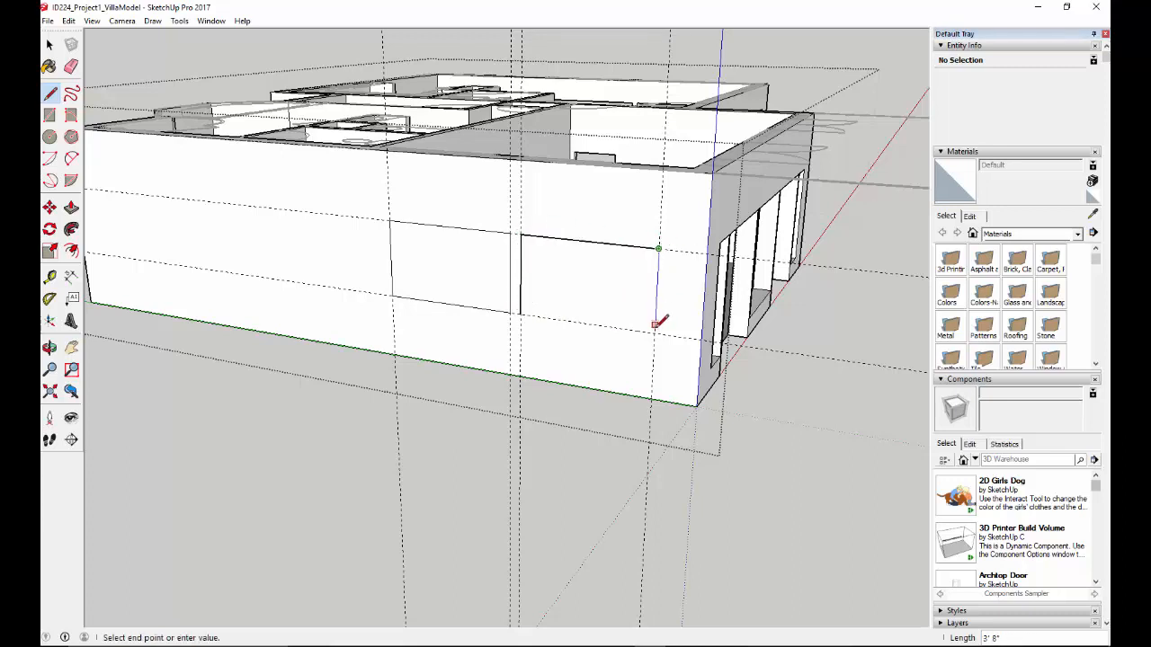
left_click(520, 313)
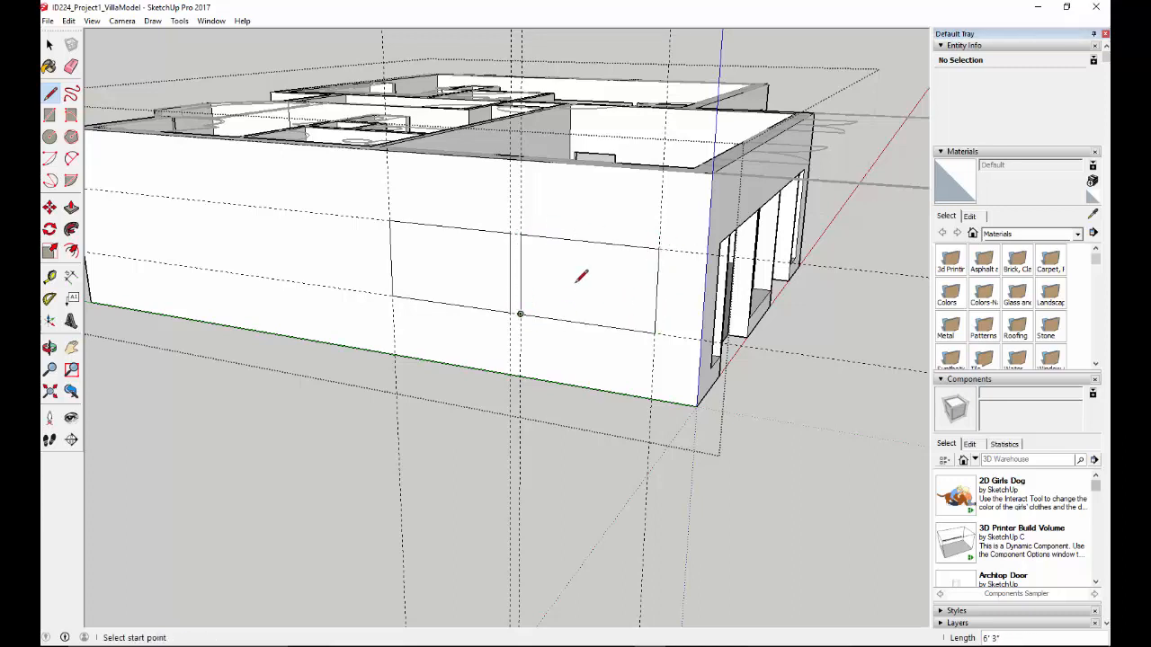
Push both side wall window faces 1' inward to cut their openings through the wall.
left_click(71, 207)
left_click(433, 255)
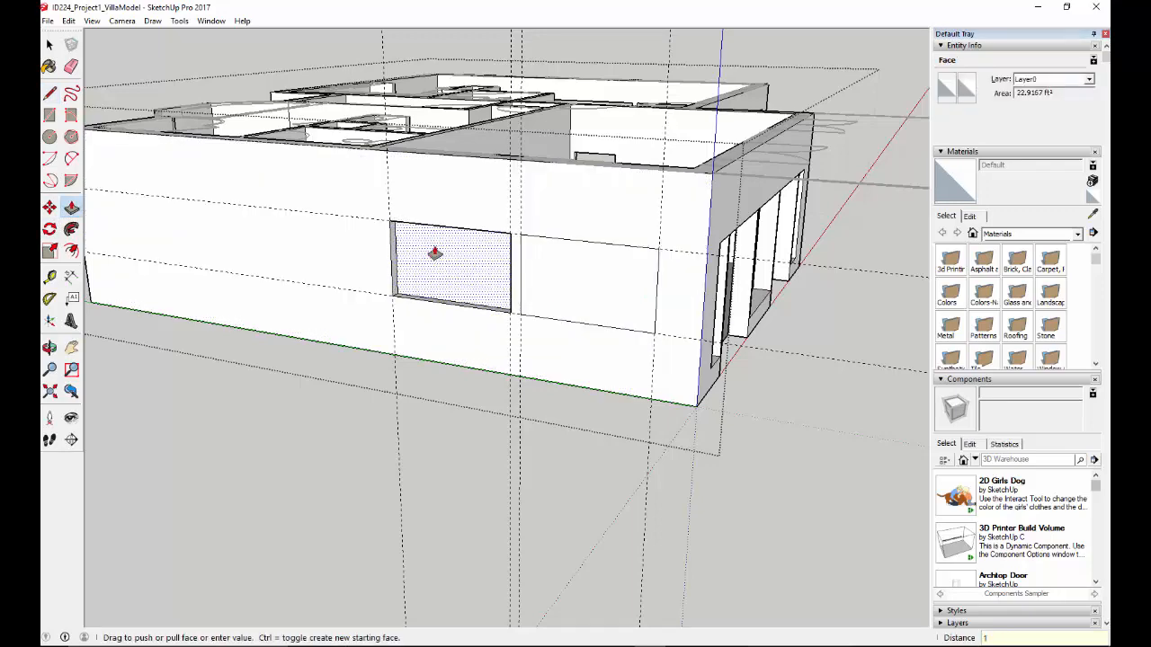
double_click(434, 253)
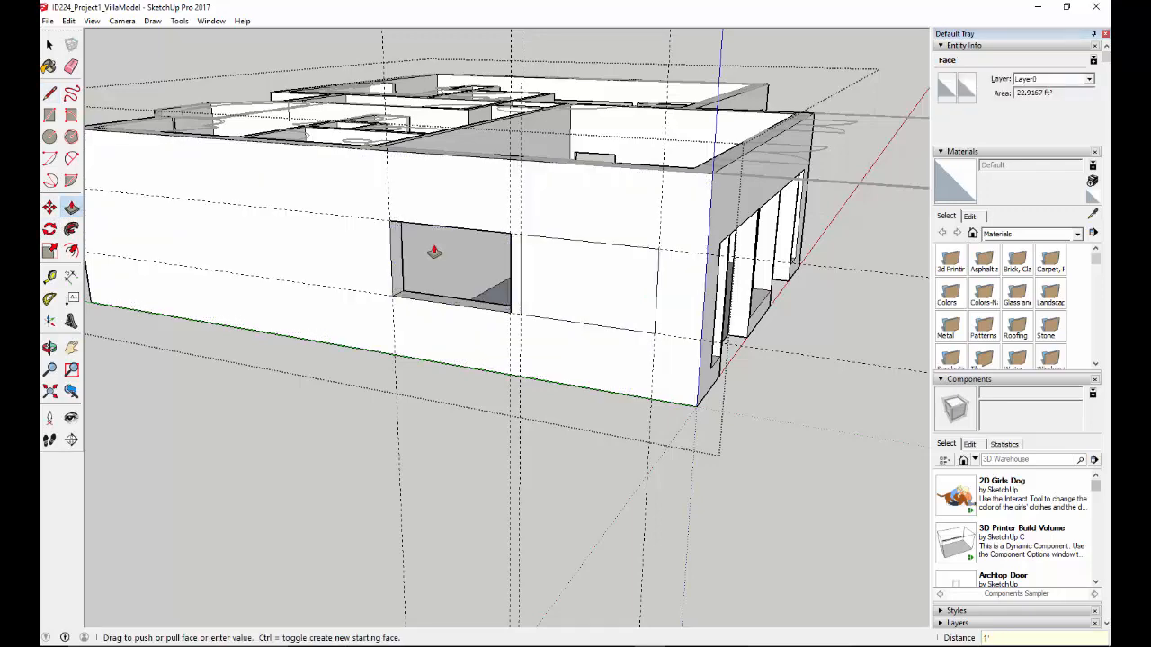
double_click(557, 276)
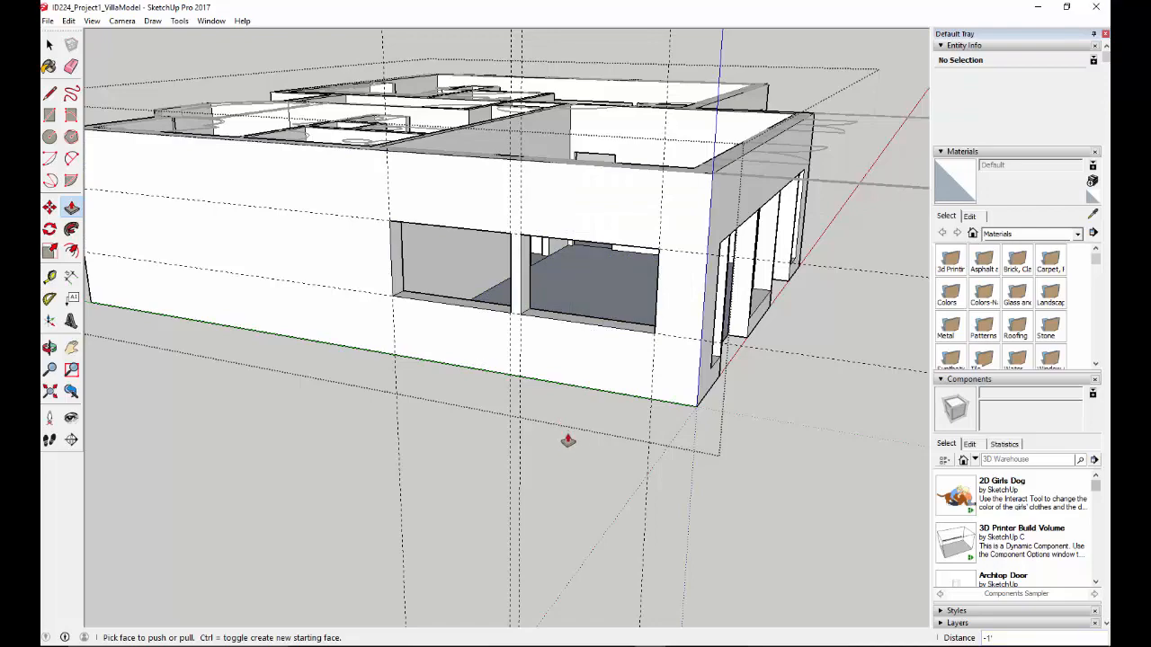
Add vertical guides at both window ends on the rear bay's angled face nearer the building corner, following the raised floor plan.
middle_click_drag(639, 439, 92, 288)
middle_click_drag(602, 363, 663, 309)
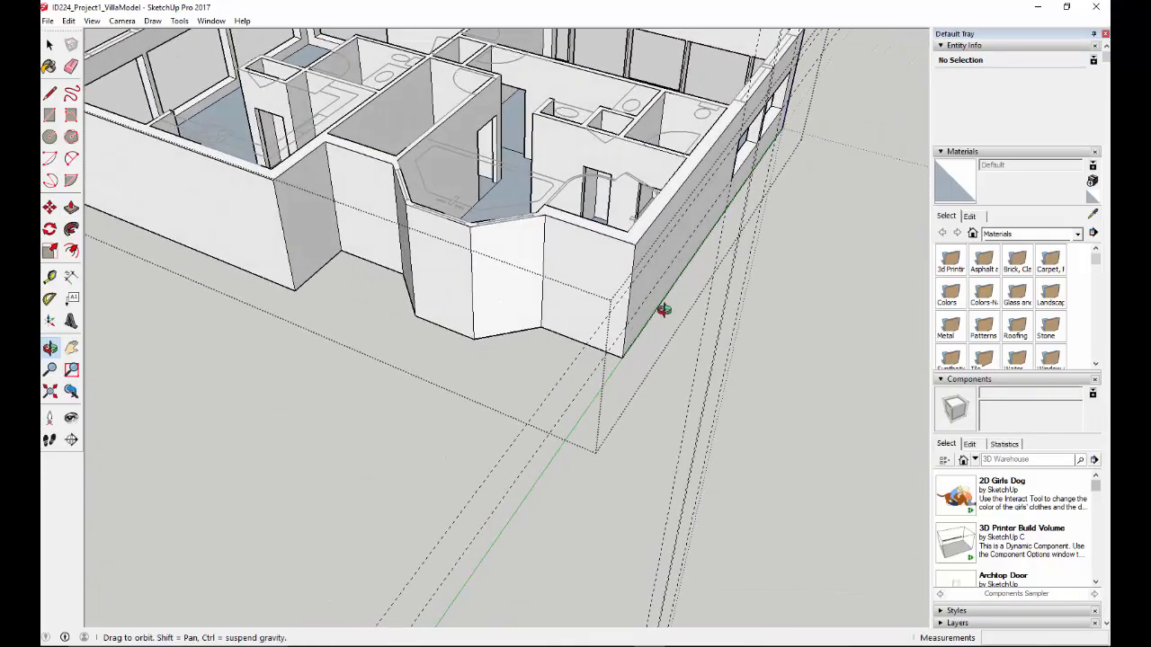
key("p")
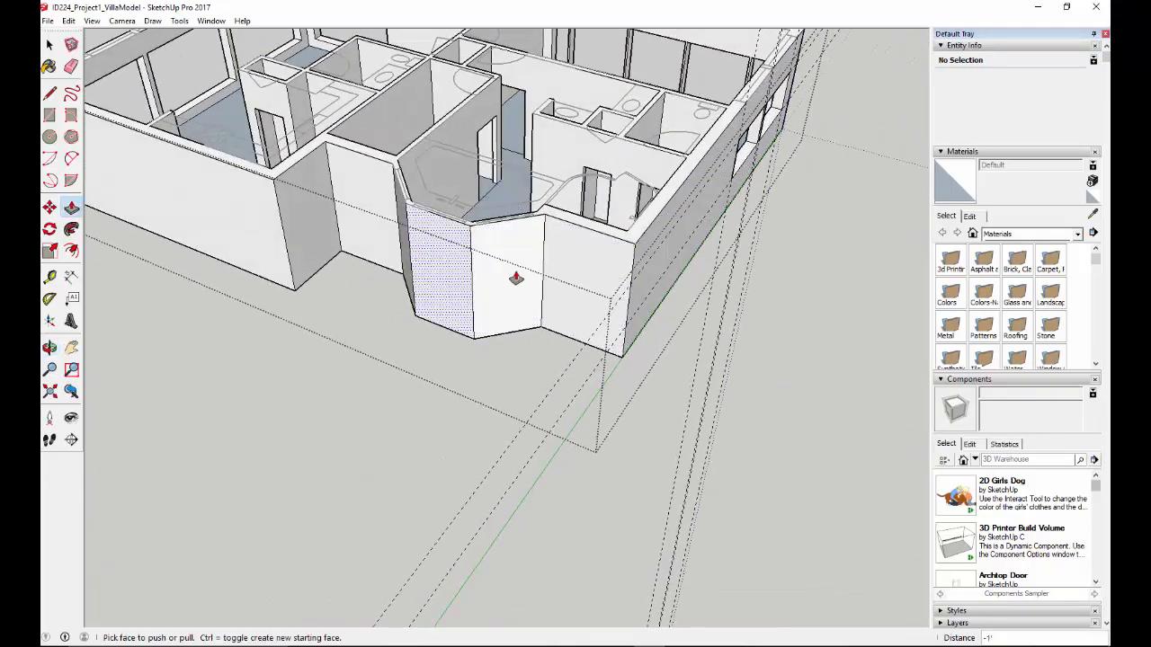
left_click(443, 289)
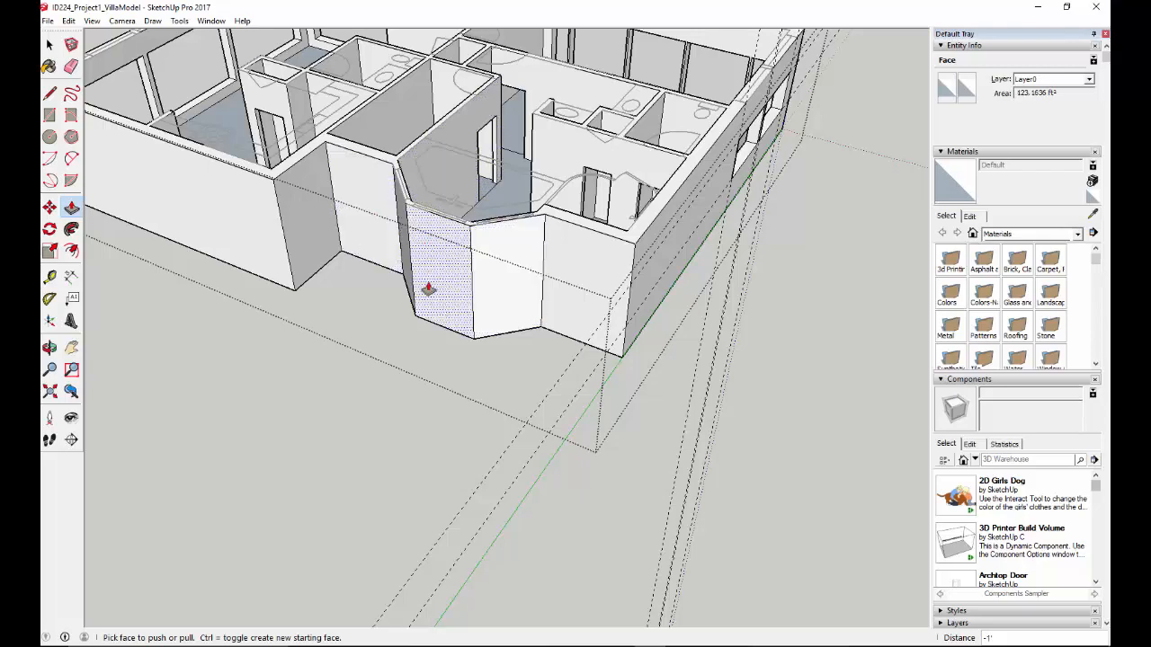
middle_click_drag(462, 288, 378, 237)
left_click_drag(355, 287, 352, 288)
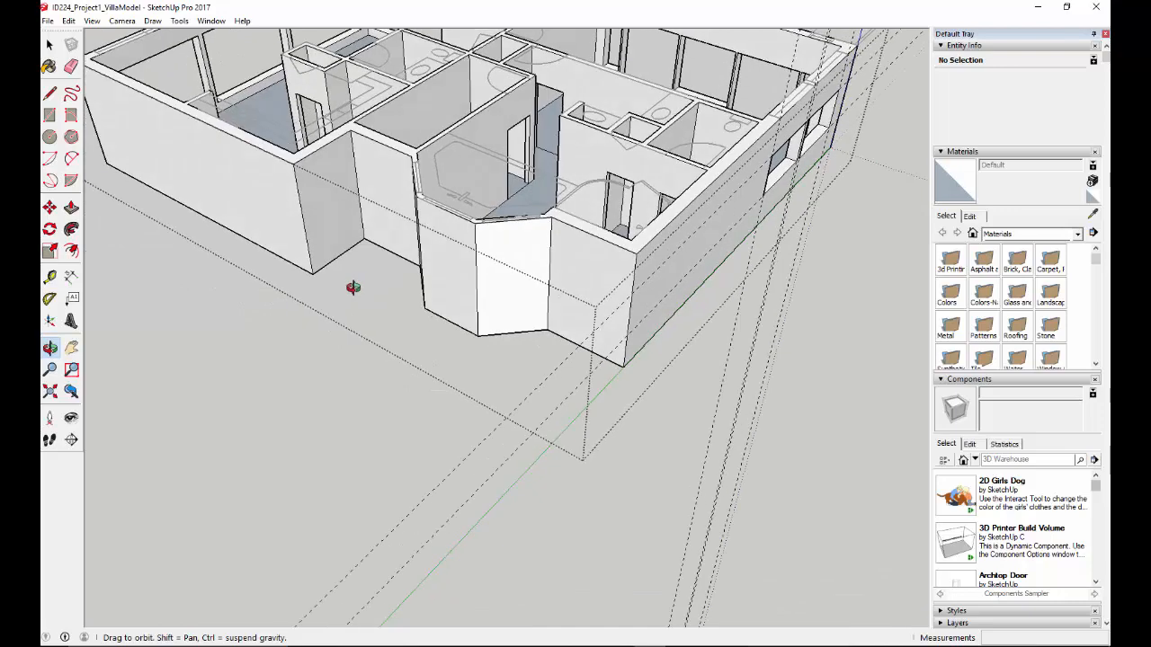
key("p")
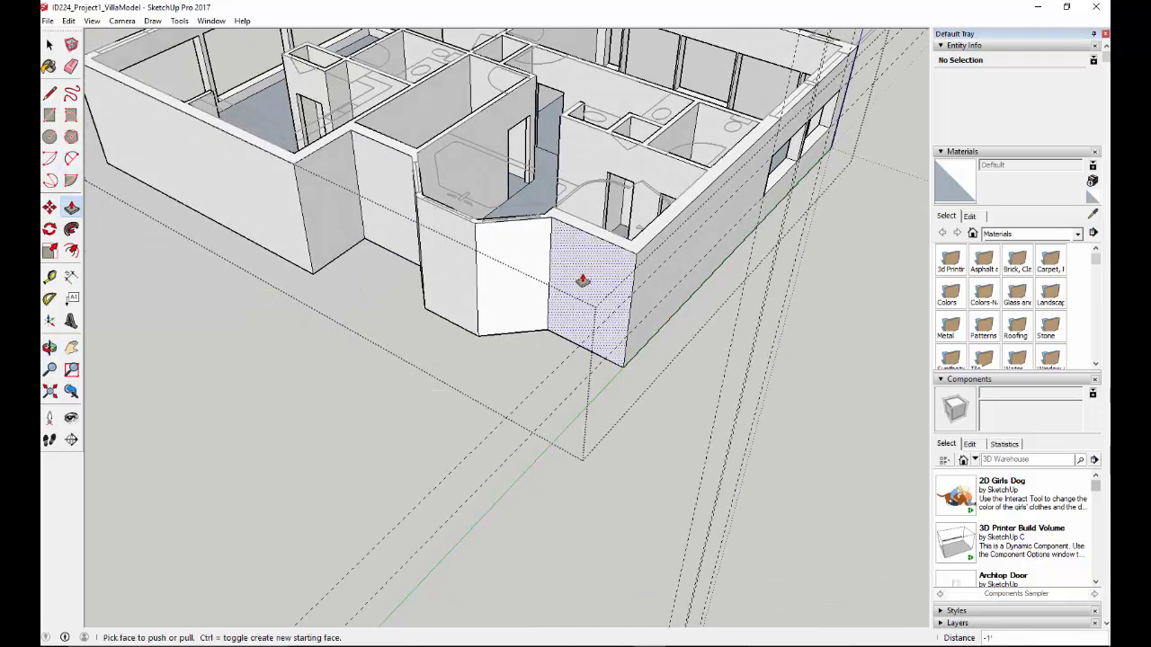
scroll(539, 261, "up", 5)
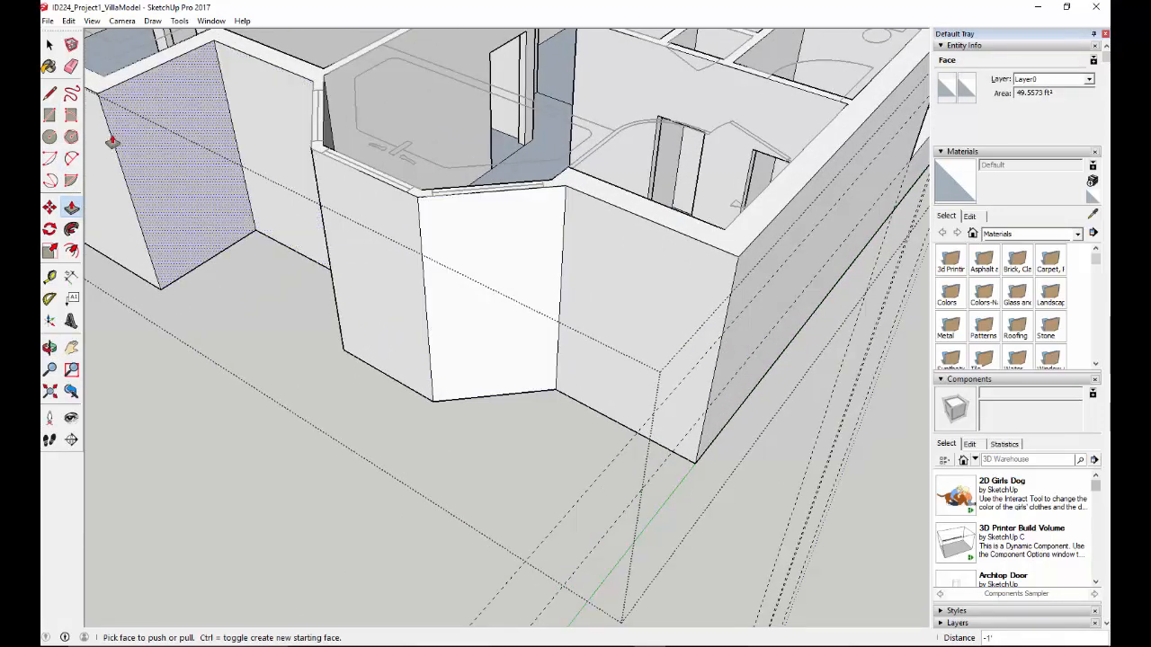
left_click(50, 280)
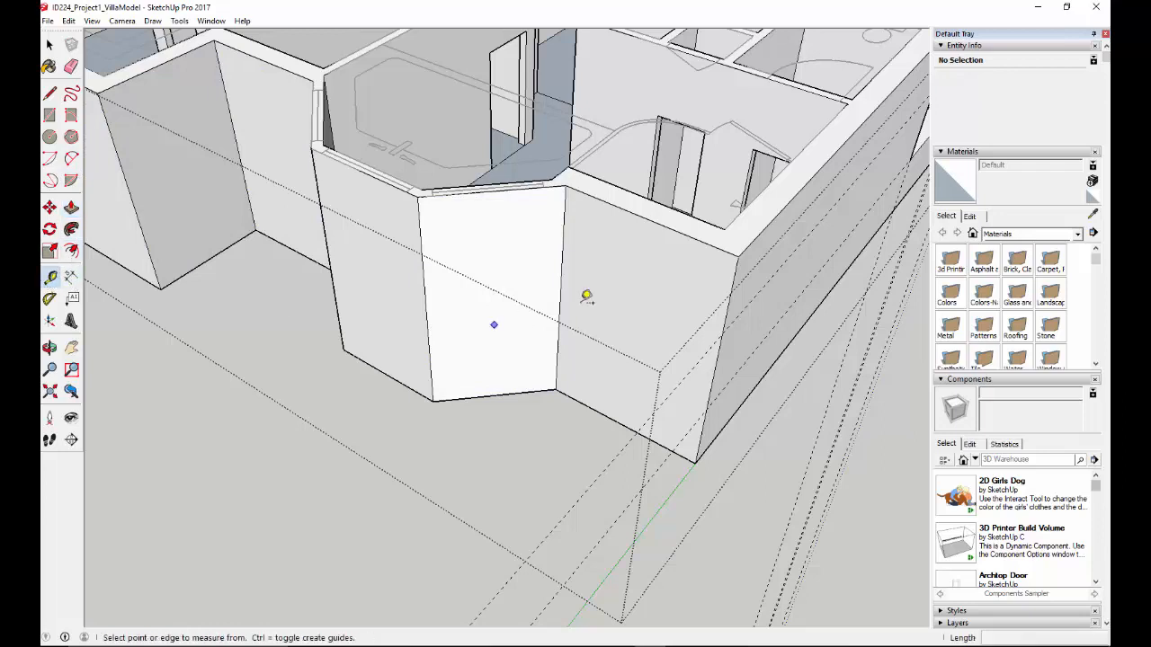
left_click(564, 213)
left_click(549, 183)
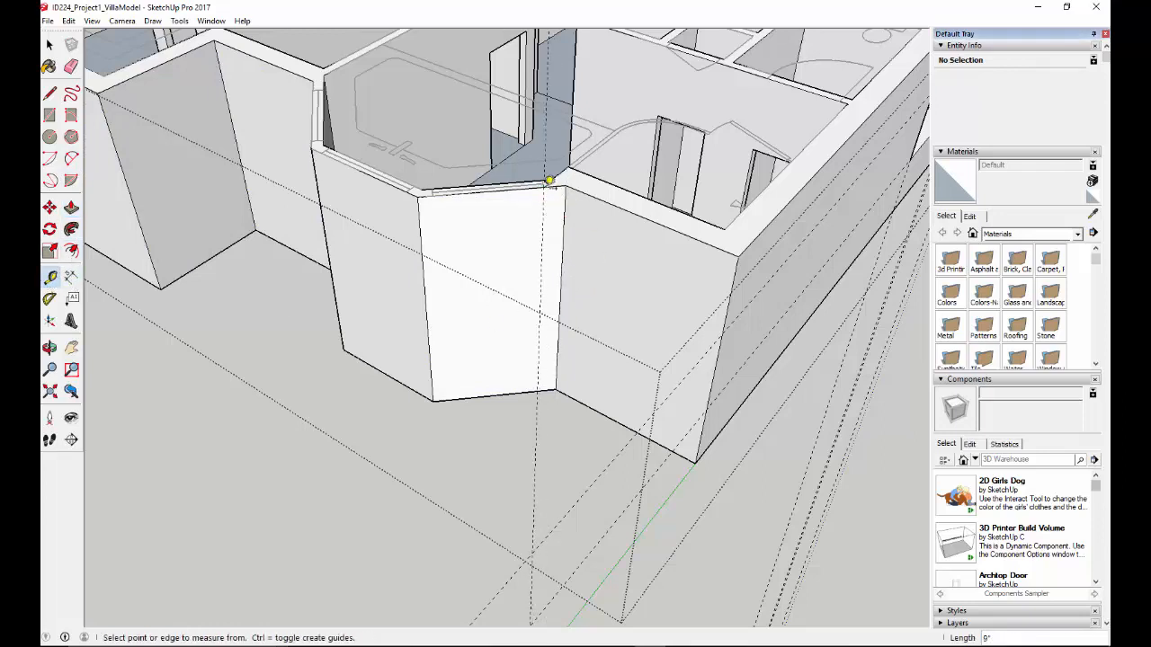
left_click(549, 196)
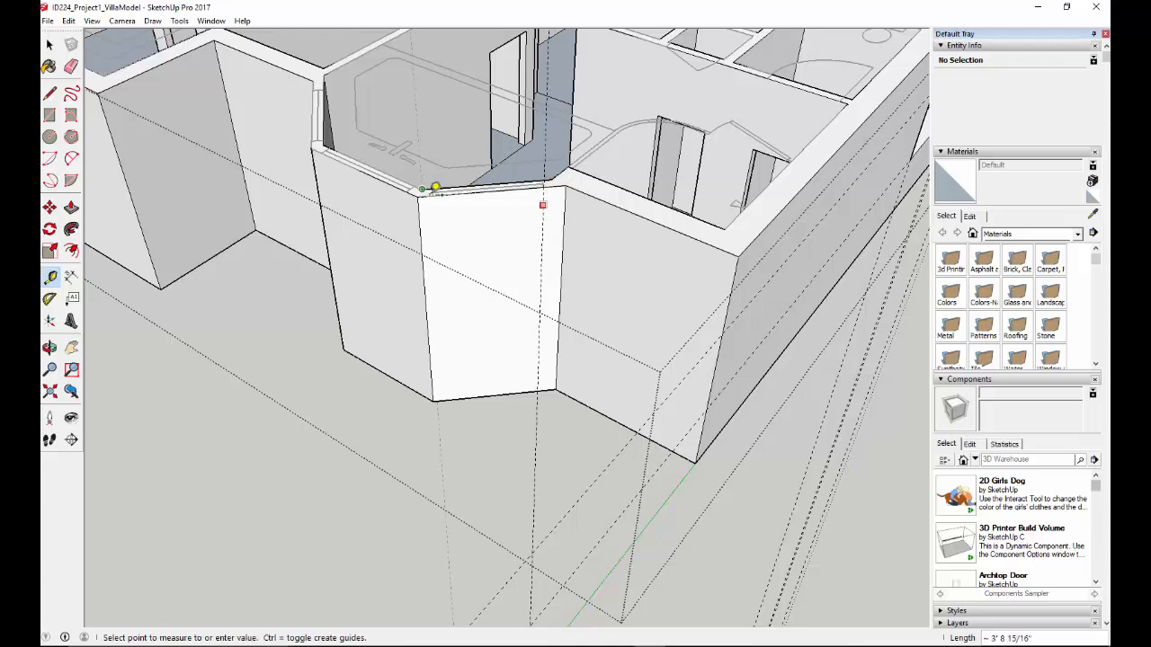
left_click(434, 192)
Add vertical guides at both window ends on the rear bay's middle face, following the raised floor plan.
left_click(418, 212)
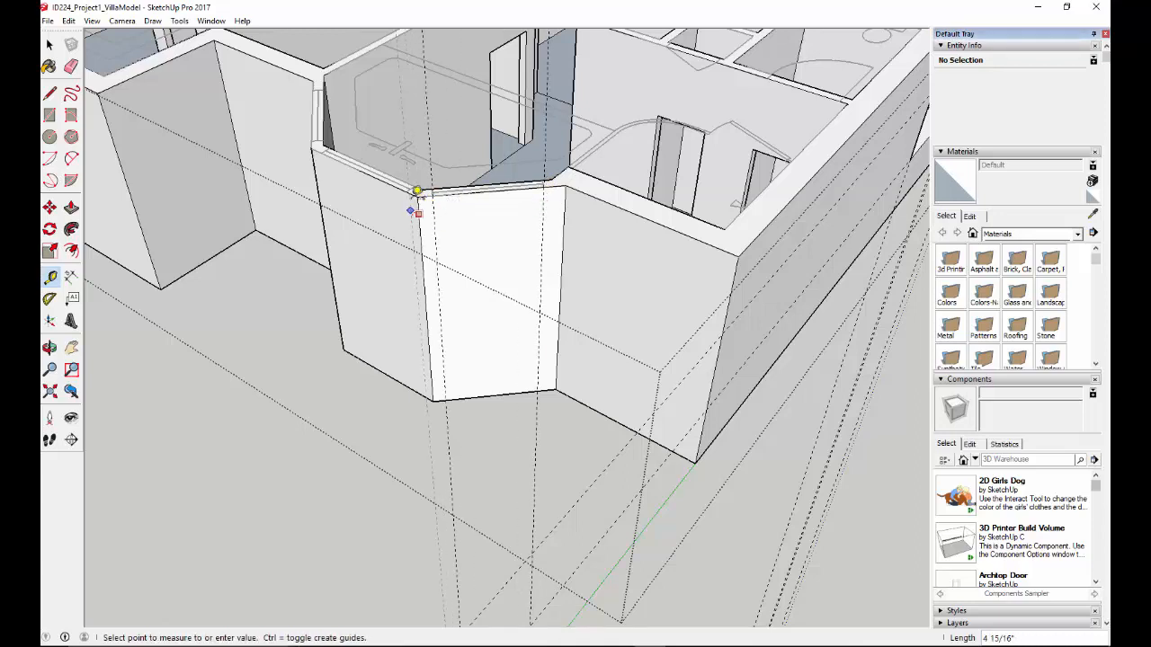
left_click(414, 193)
left_click(317, 160)
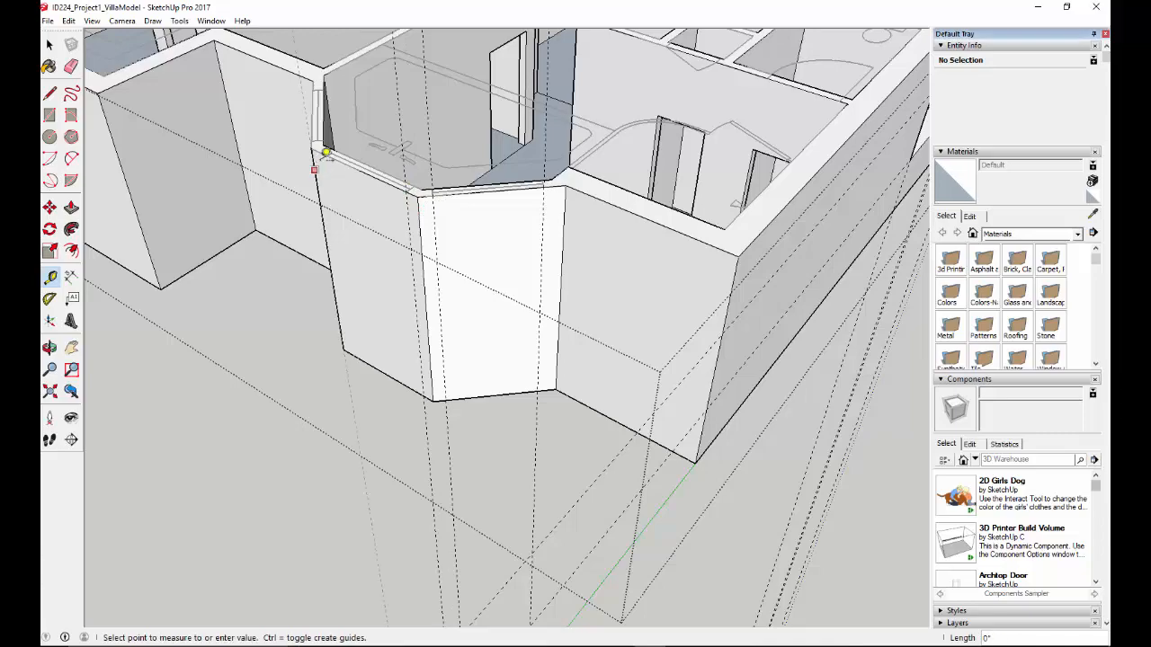
left_click(320, 157)
Add vertical guides at both window ends on the bay's angled face farther from the building corner, following the raised floor plan.
middle_click_drag(334, 185, 290, 326)
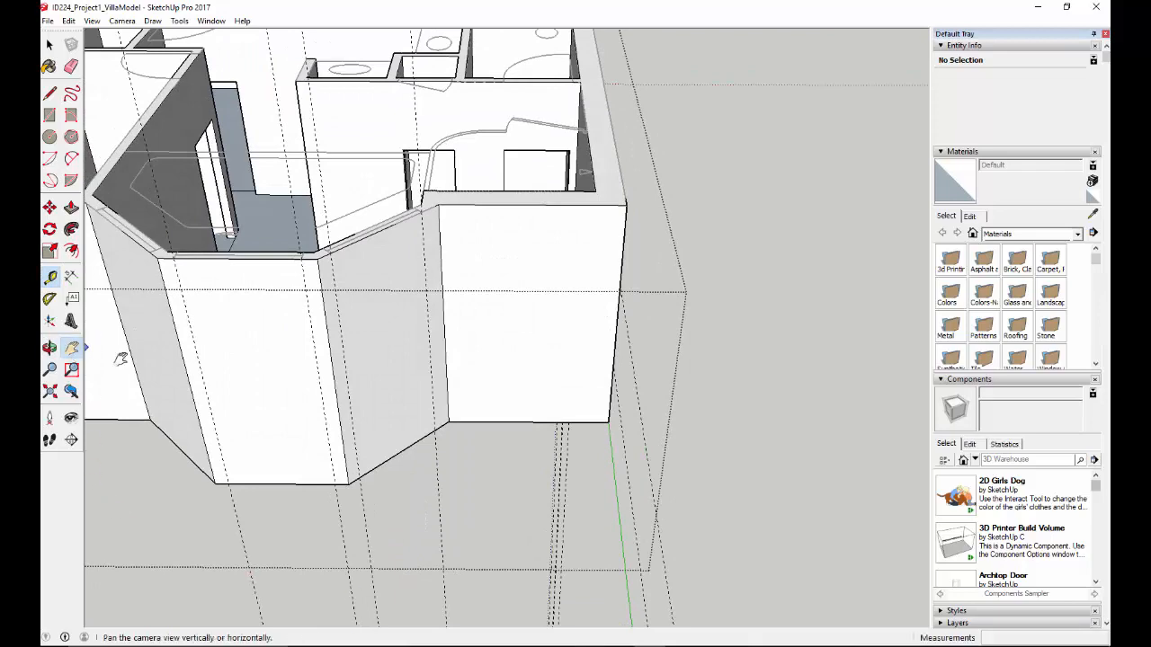
left_click(72, 347)
left_click_drag(270, 360, 683, 360)
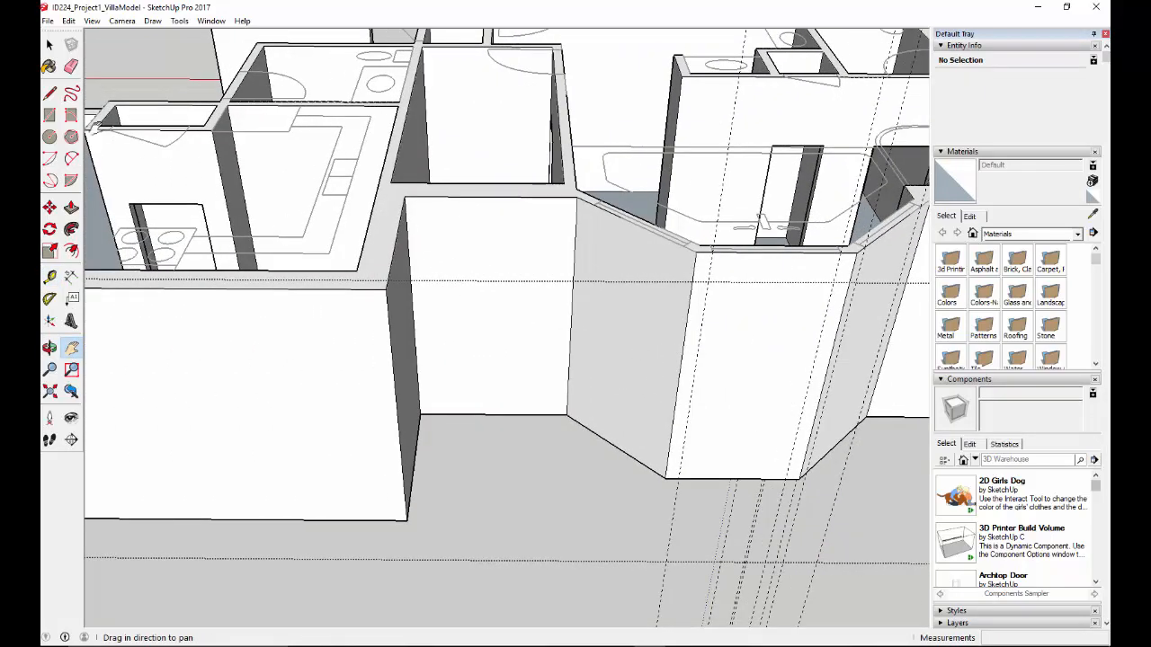
left_click(50, 276)
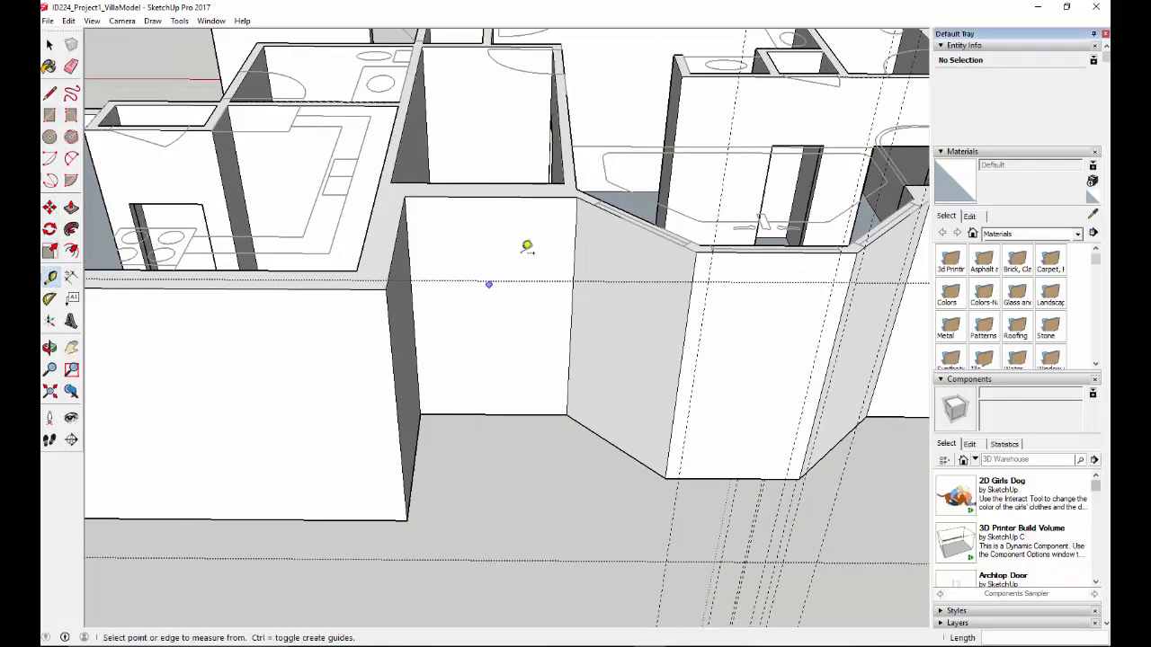
left_click(575, 225)
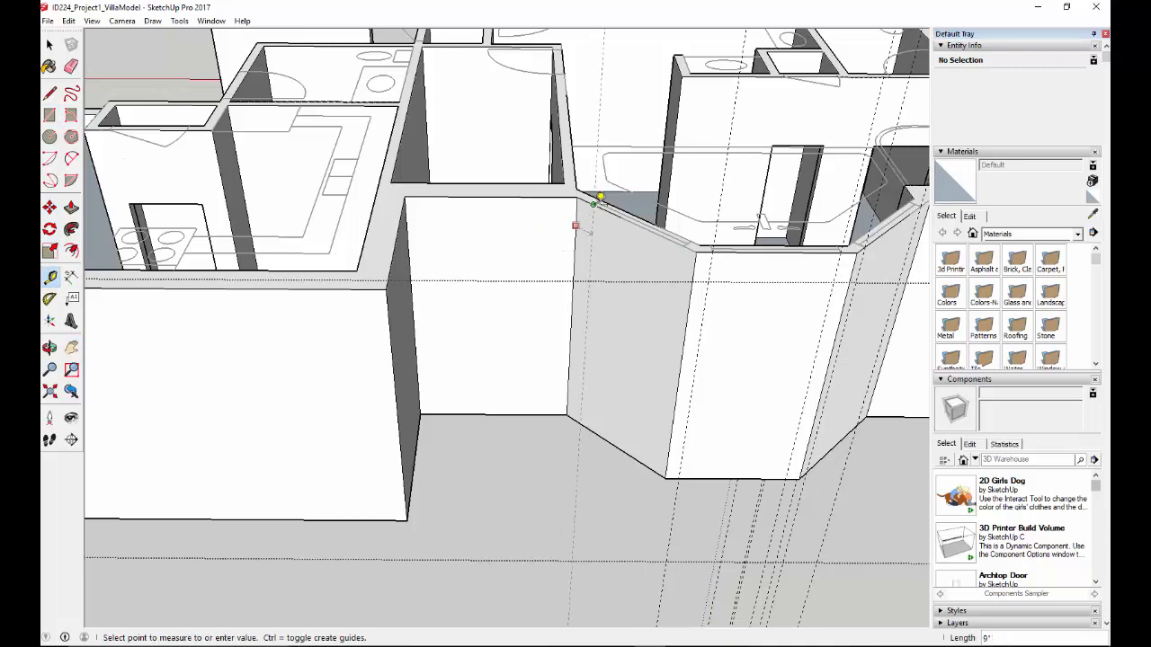
left_click(694, 260)
left_click(696, 248)
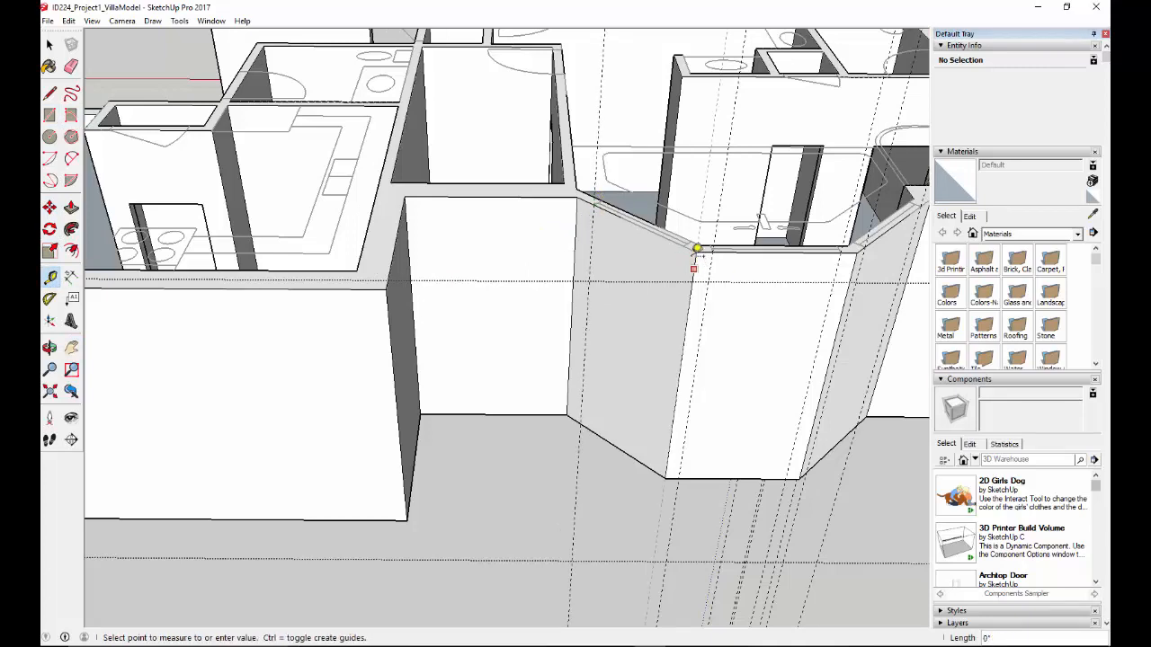
left_click(690, 244)
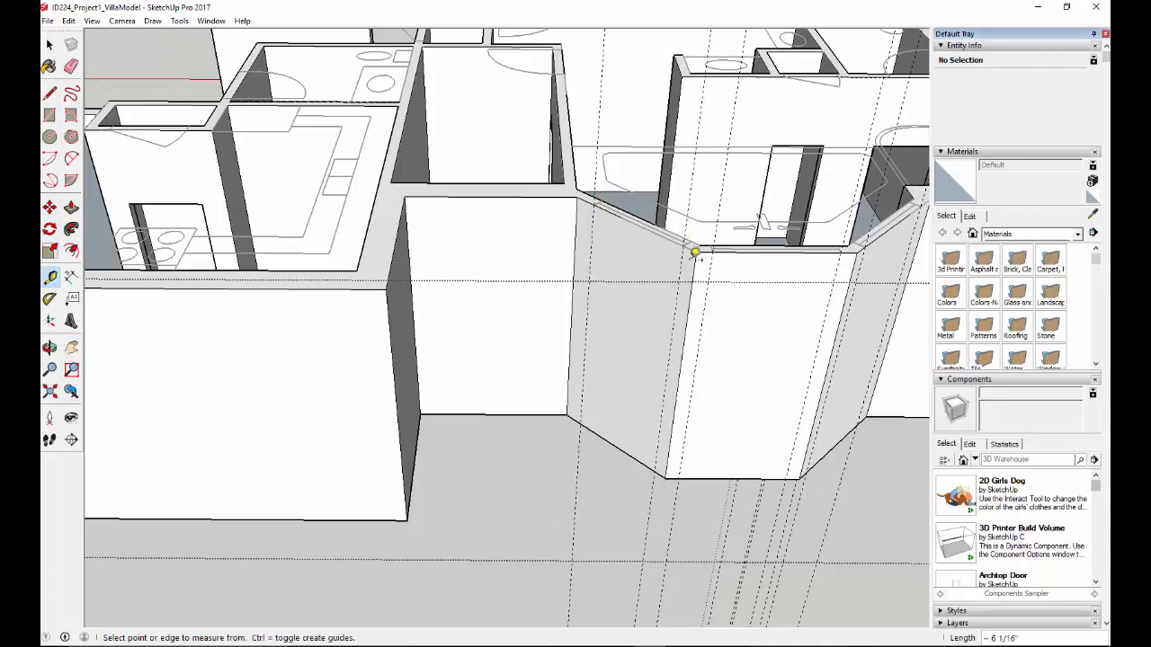
Add horizontal window sill guides 4' above the base on all three faces of the rear bay.
left_click(633, 457)
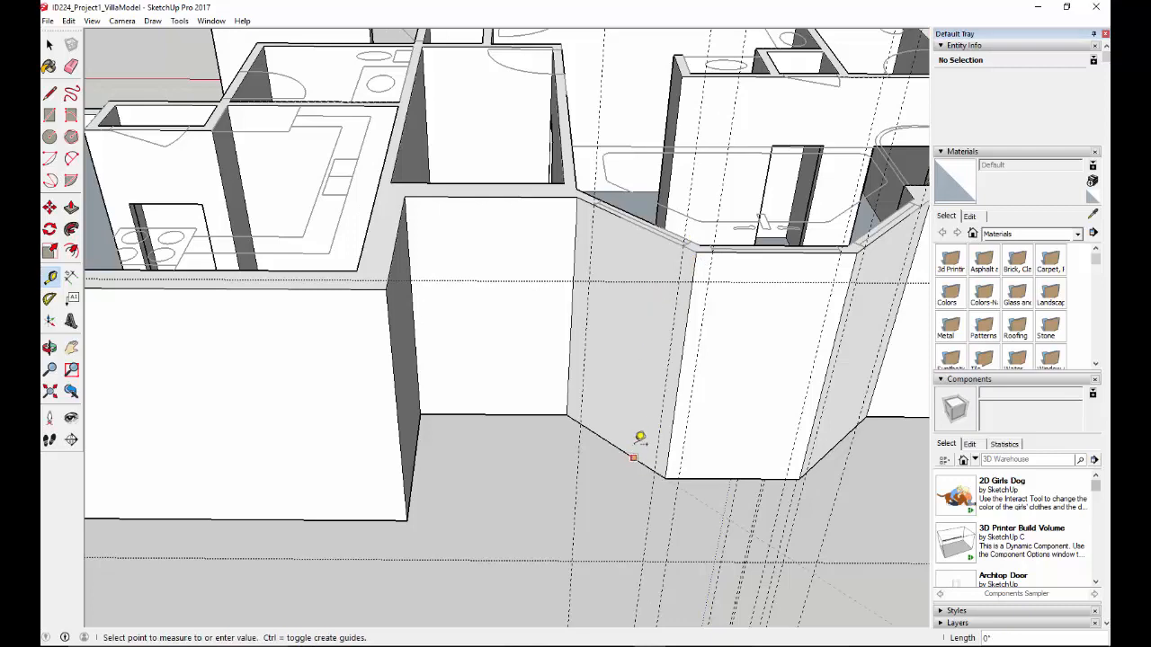
left_click(640, 388)
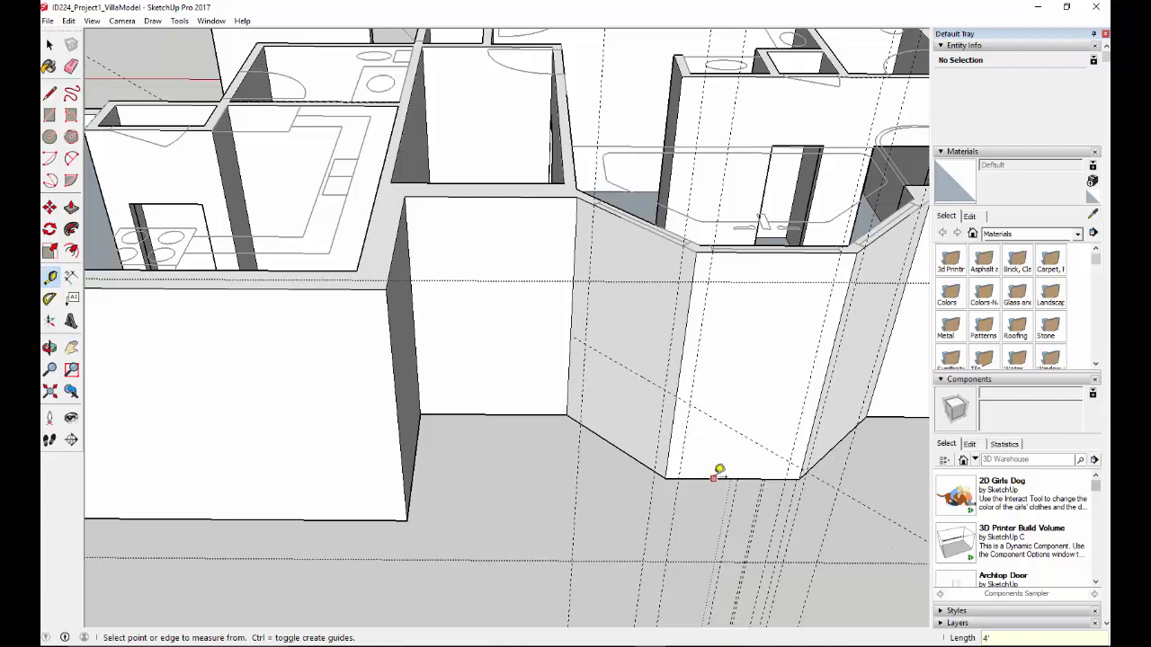
left_click(714, 477)
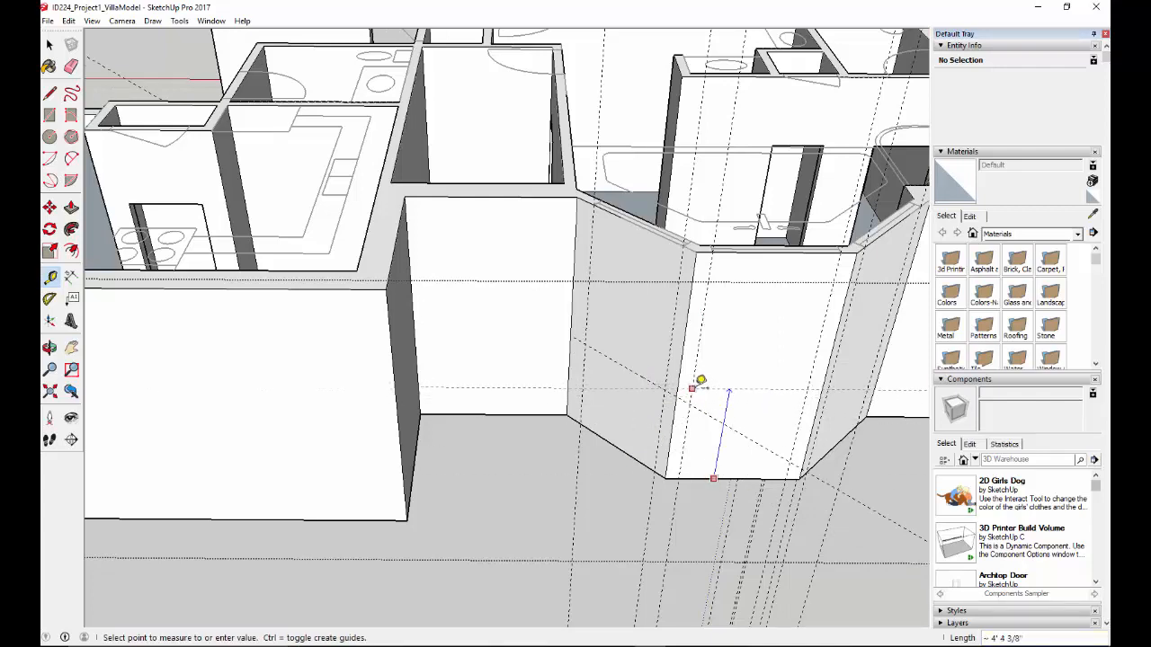
left_click(691, 387)
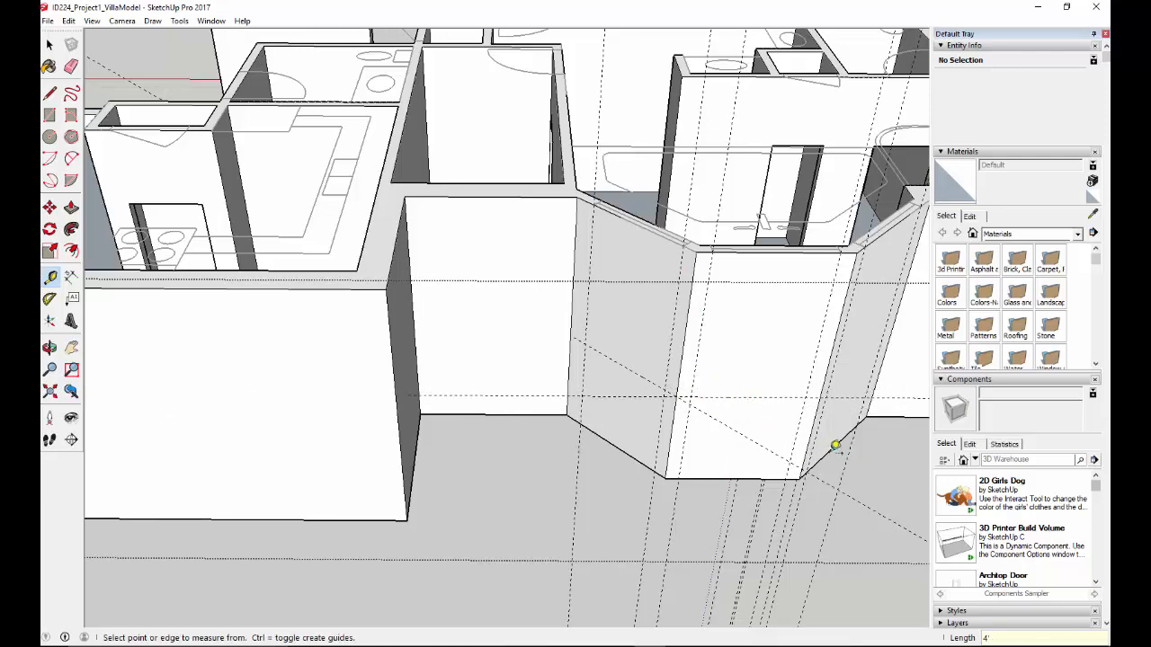
middle_click_drag(827, 454, 632, 437)
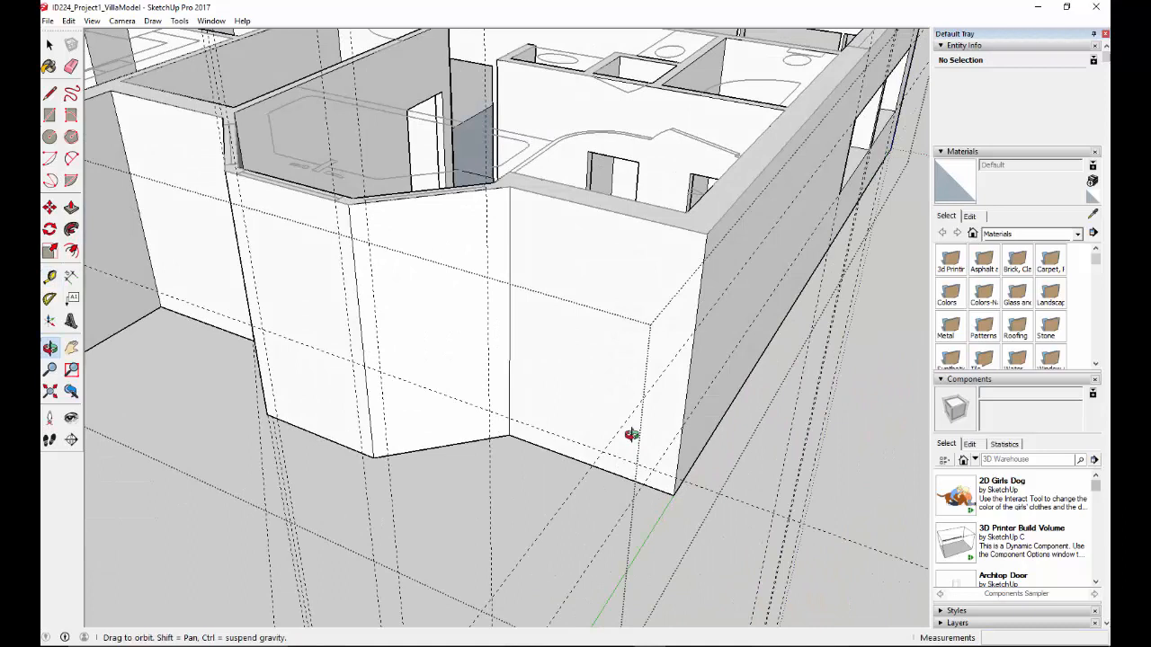
left_click(457, 442)
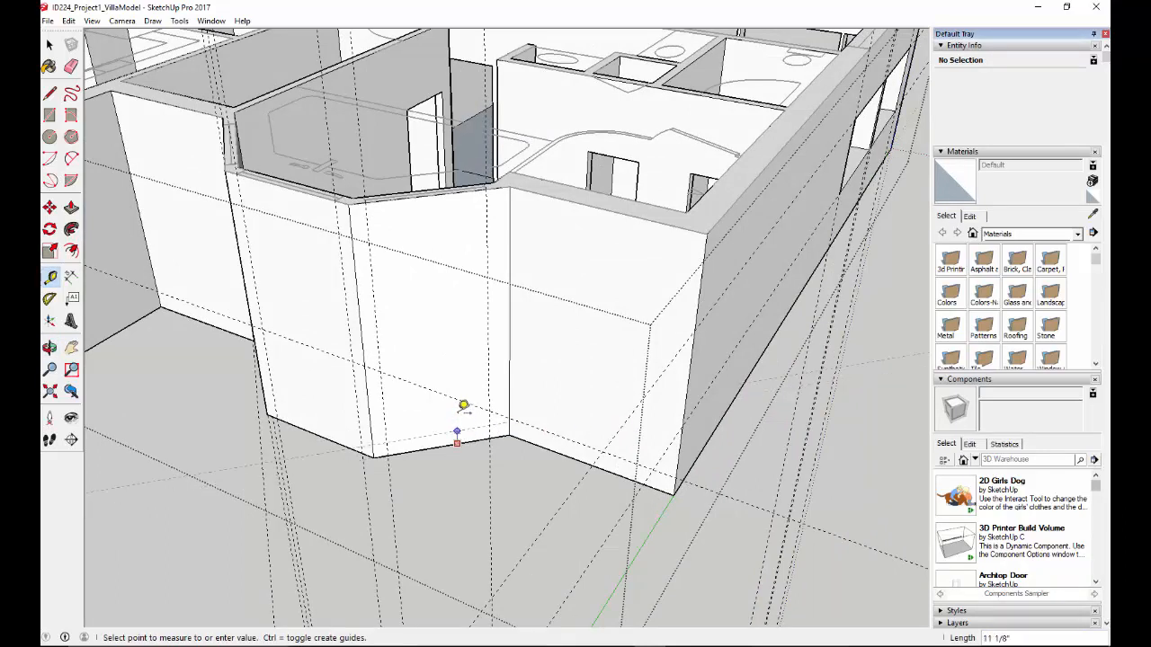
left_click(457, 385)
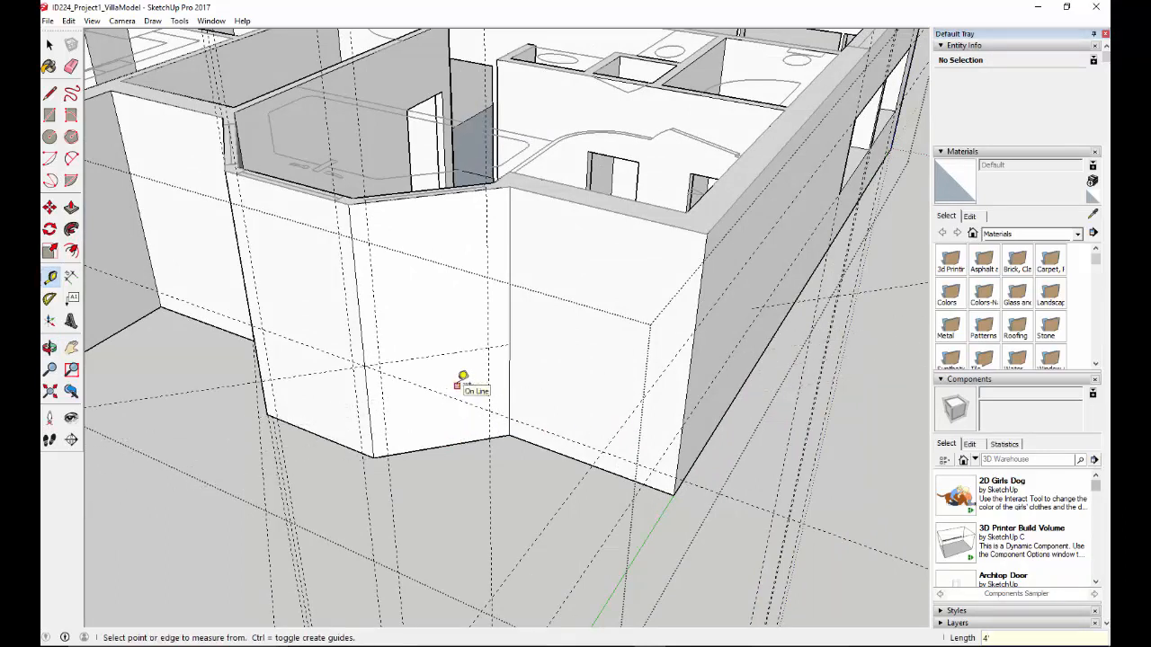
Add horizontal window head guides 1' below the wall top on all three faces of the rear bay.
left_click(435, 191)
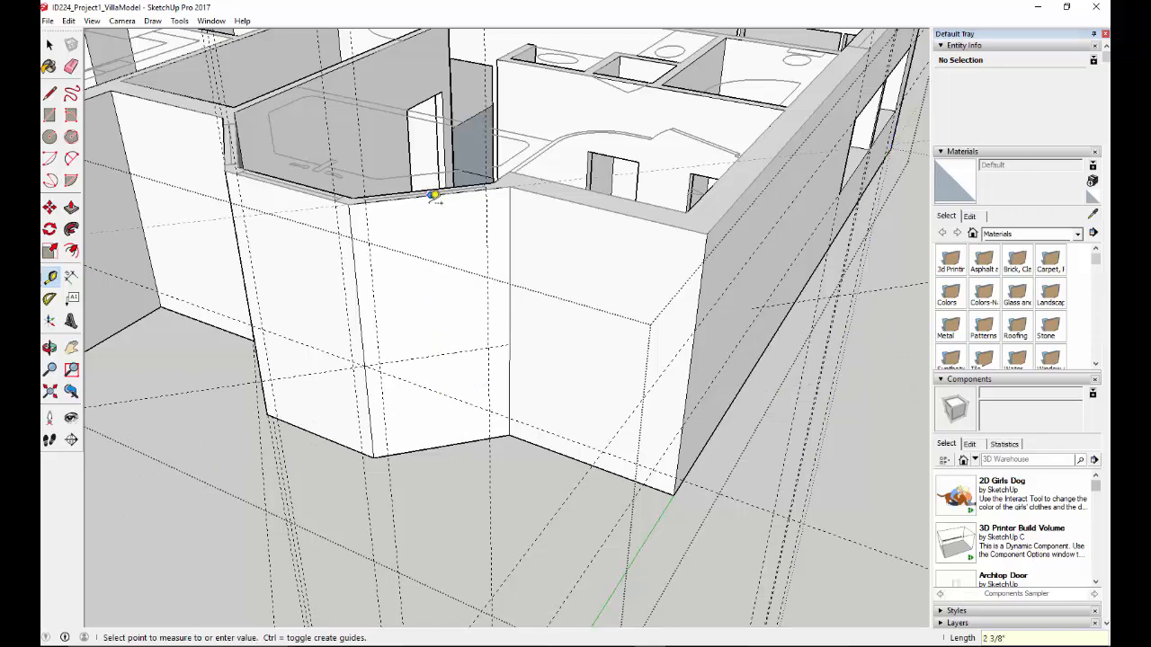
left_click(429, 217)
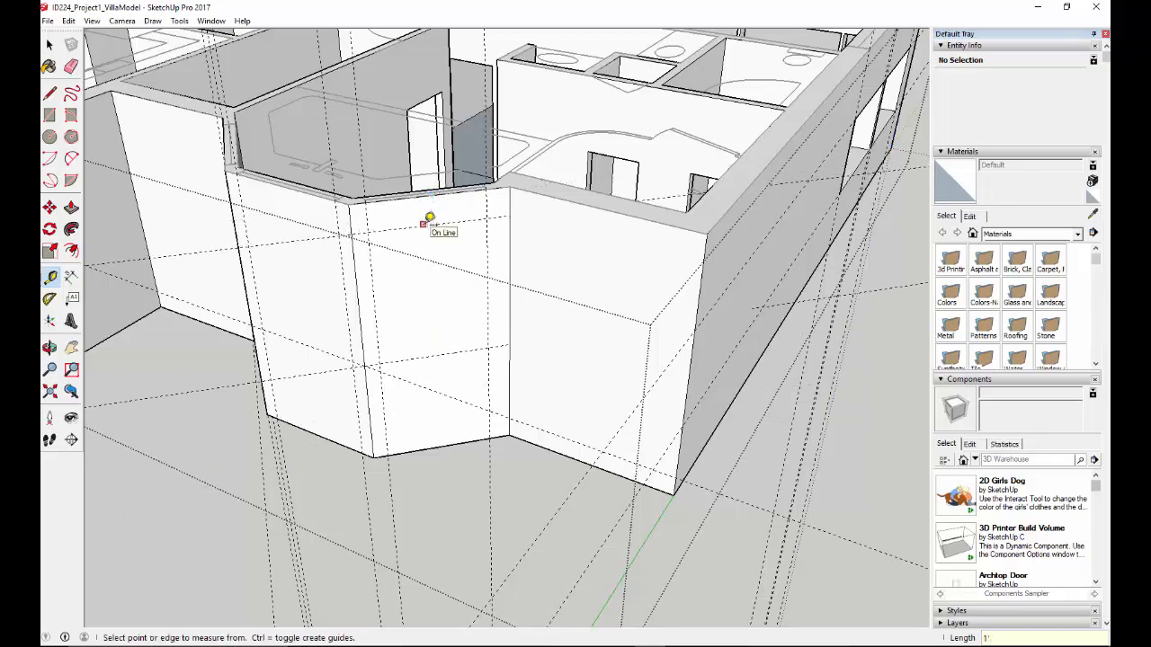
middle_click_drag(297, 286, 340, 213)
left_click(298, 222)
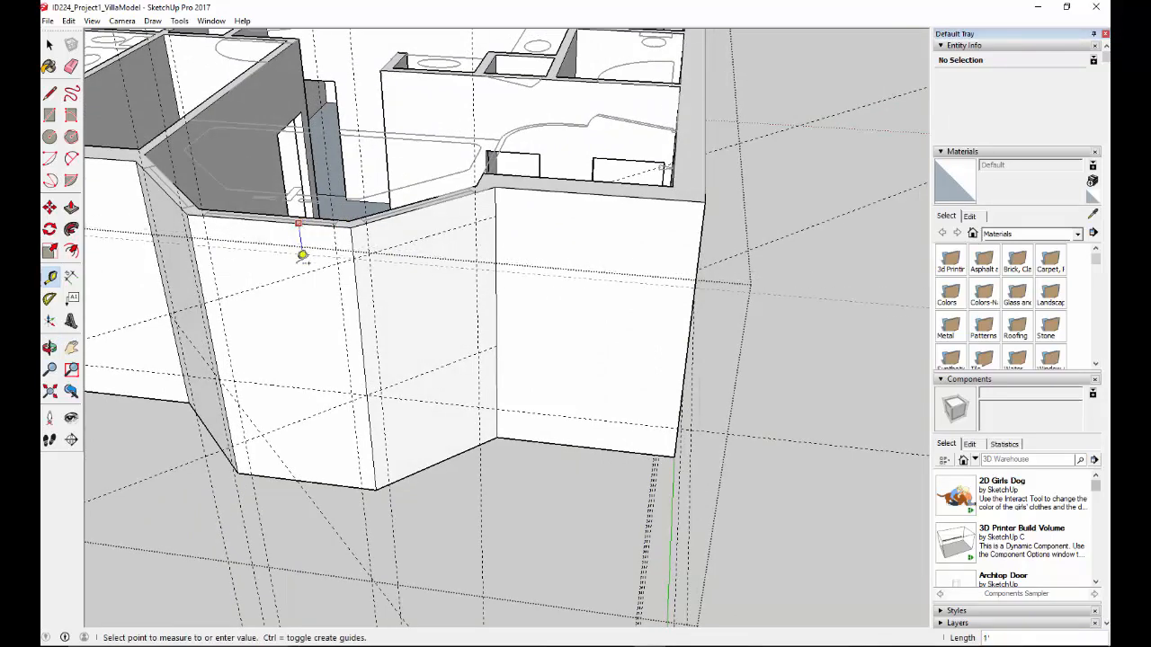
left_click(297, 258)
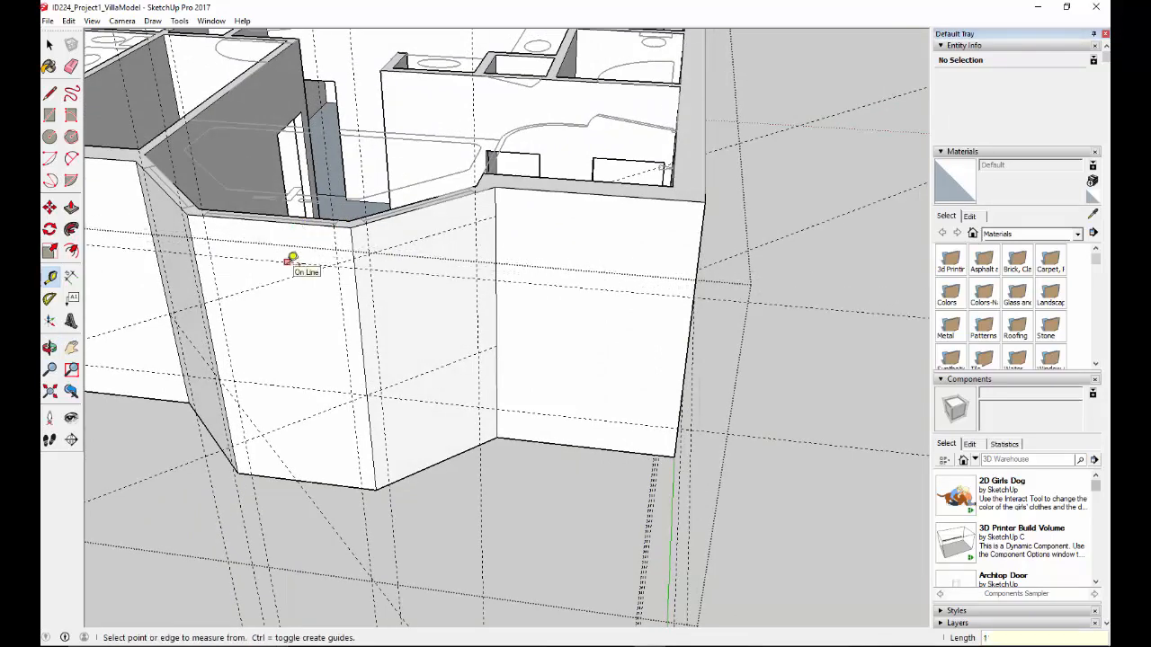
middle_click_drag(306, 342, 422, 364)
left_click(71, 348)
left_click_drag(113, 347, 567, 344)
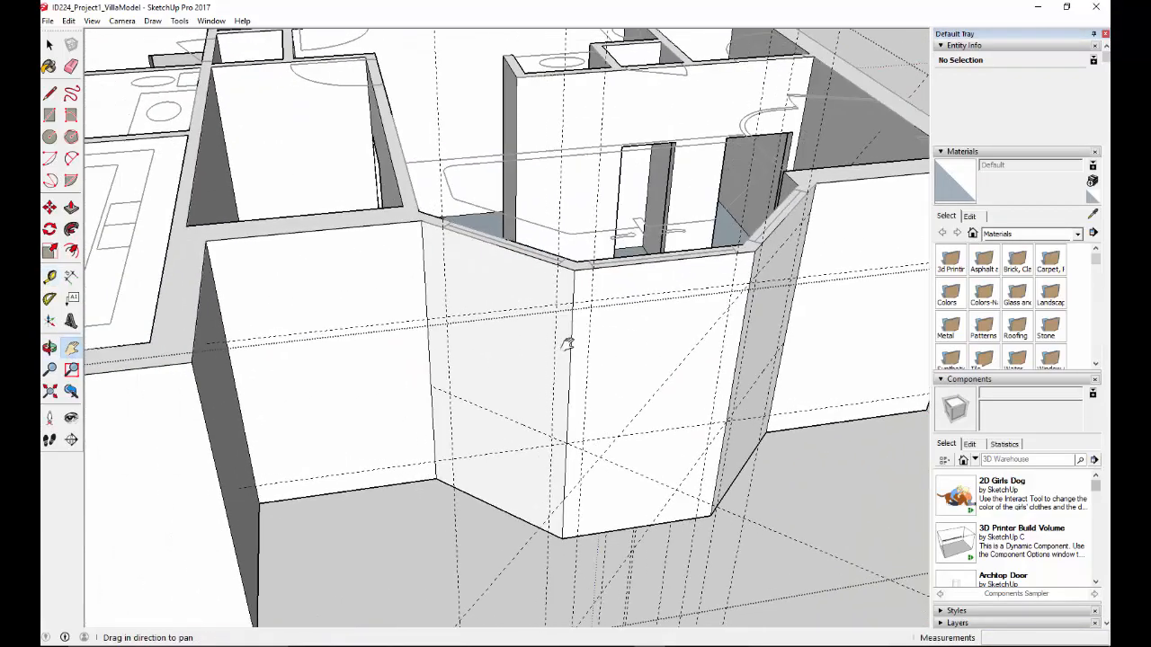
left_click(50, 277)
left_click(538, 258)
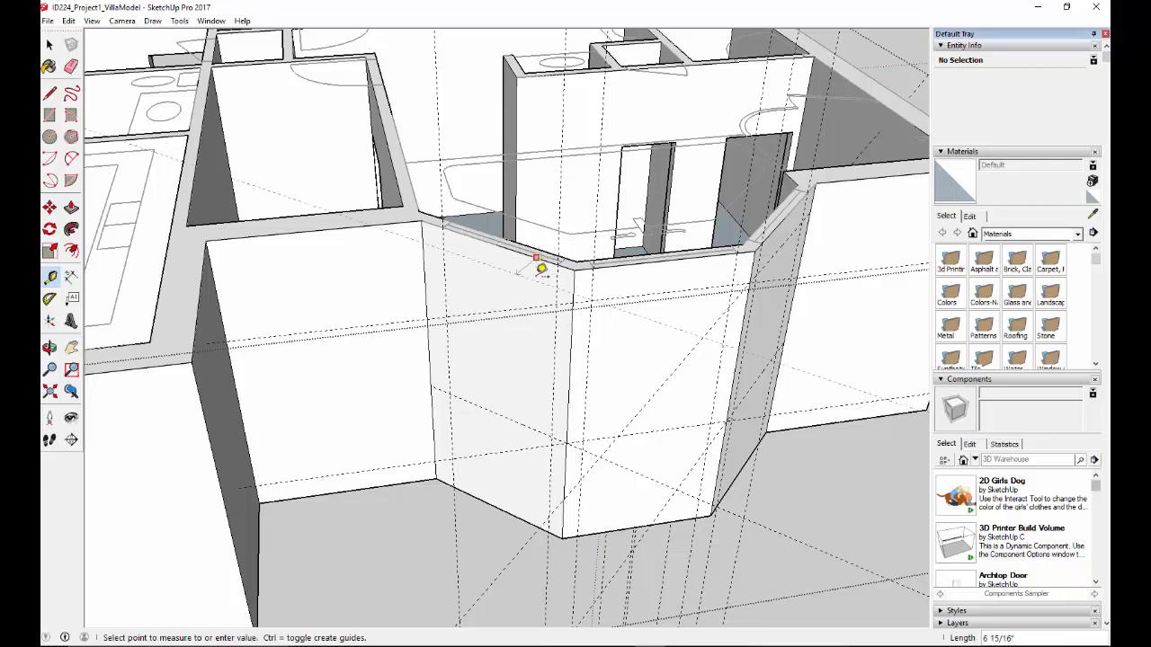
left_click(528, 276)
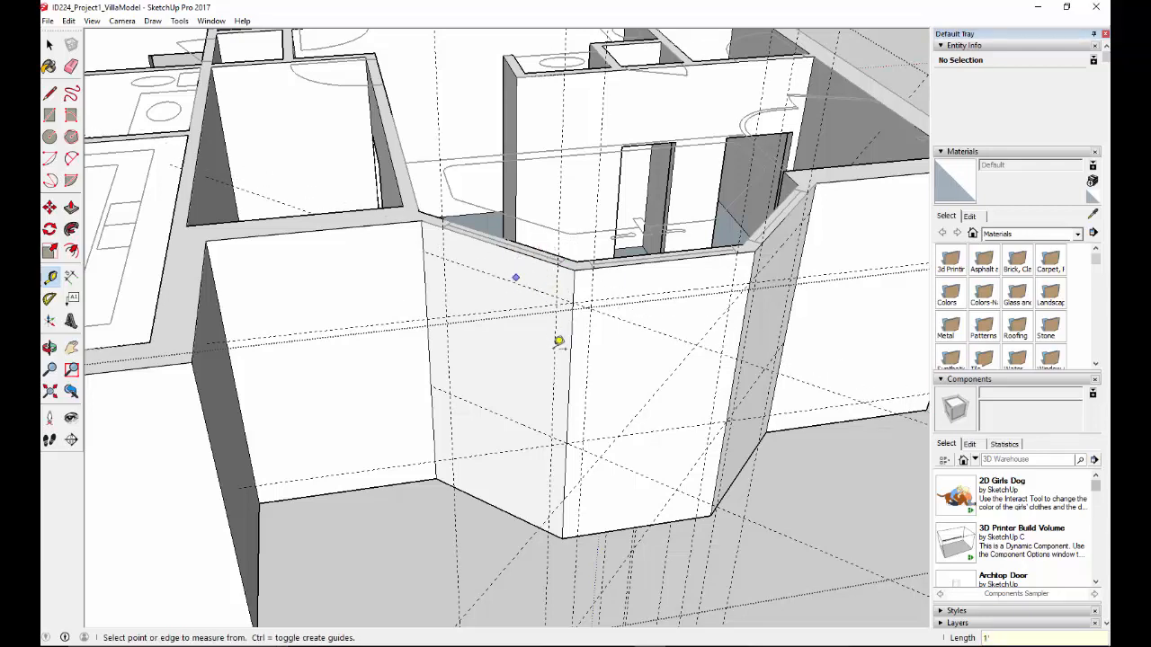
Outline the window on the rear bay's angled face nearest the projecting wing with lines through the guide intersections.
mouse_move(521, 277)
middle_mouse_down()
mouse_move(460, 198)
mouse_move(370, 255)
mouse_move(216, 249)
mouse_move(310, 329)
mouse_move(517, 365)
mouse_move(650, 329)
mouse_move(653, 298)
mouse_move(624, 264)
mouse_move(434, 272)
mouse_move(601, 303)
mouse_move(625, 240)
mouse_move(612, 235)
middle_mouse_up()
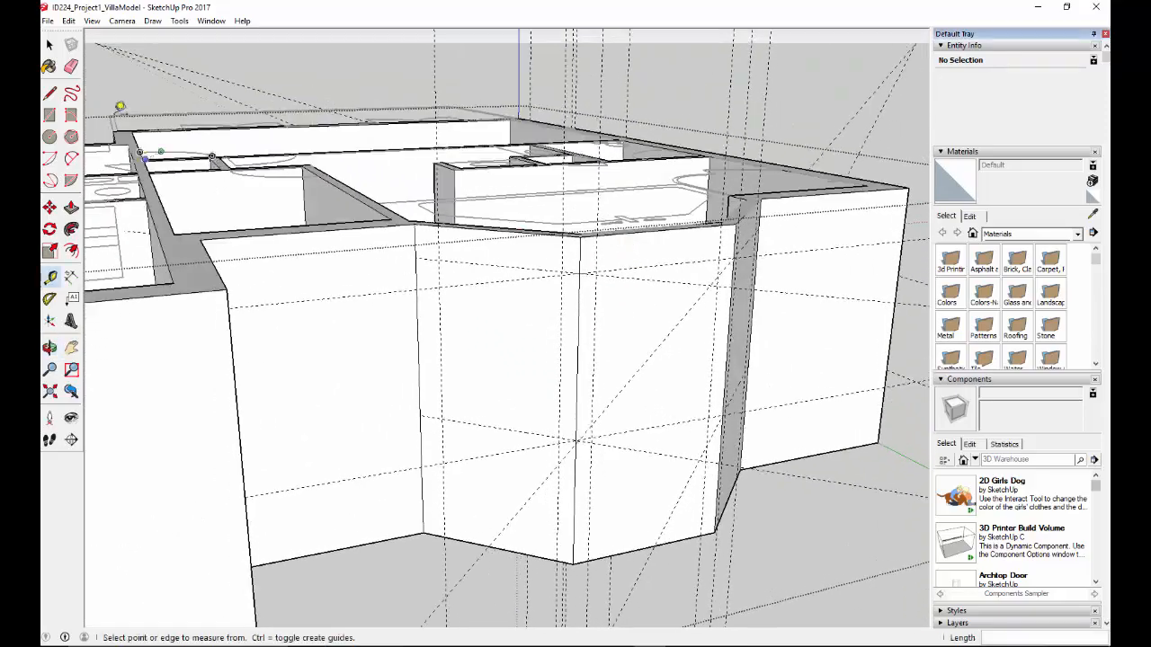
left_click(49, 93)
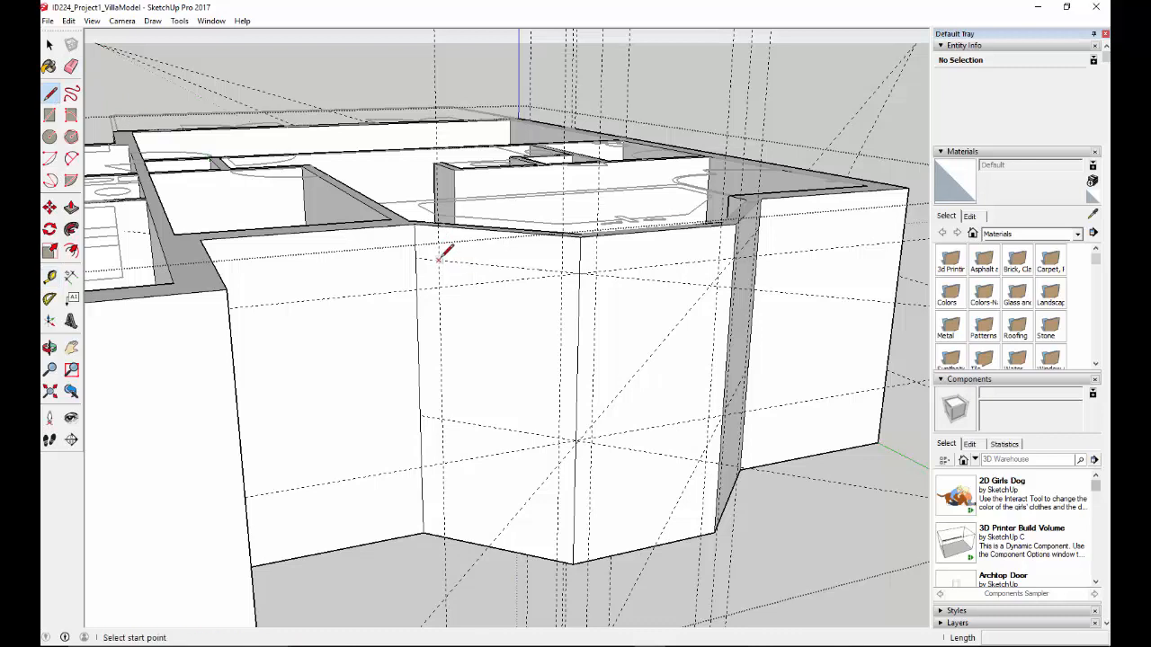
left_click(439, 259)
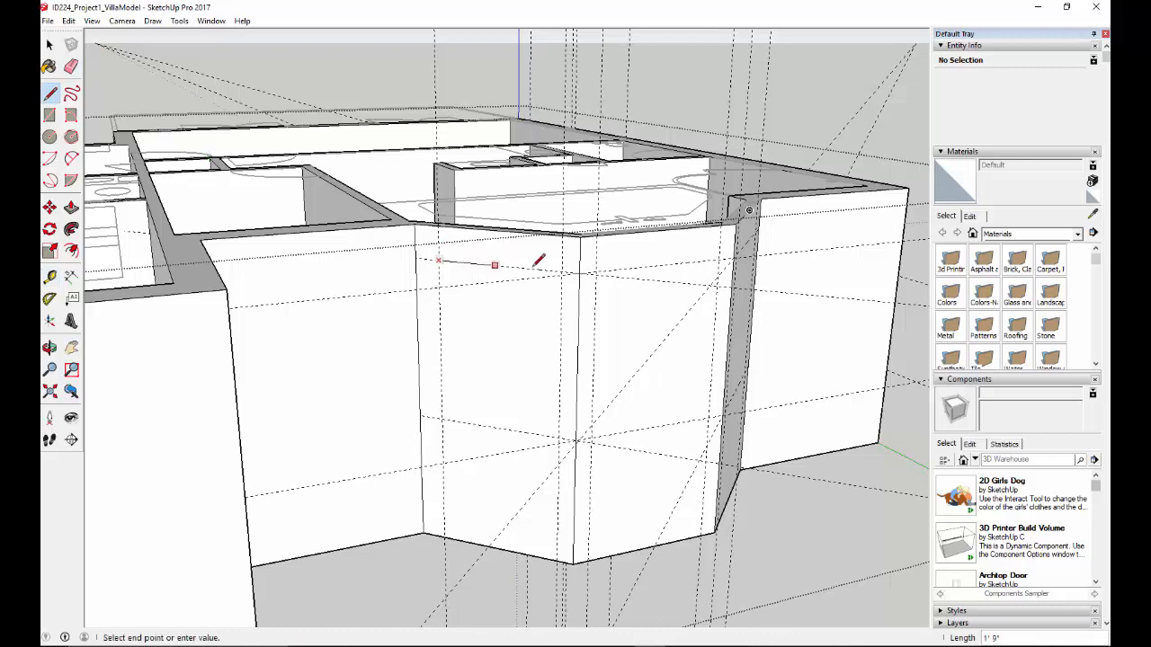
left_click(561, 271)
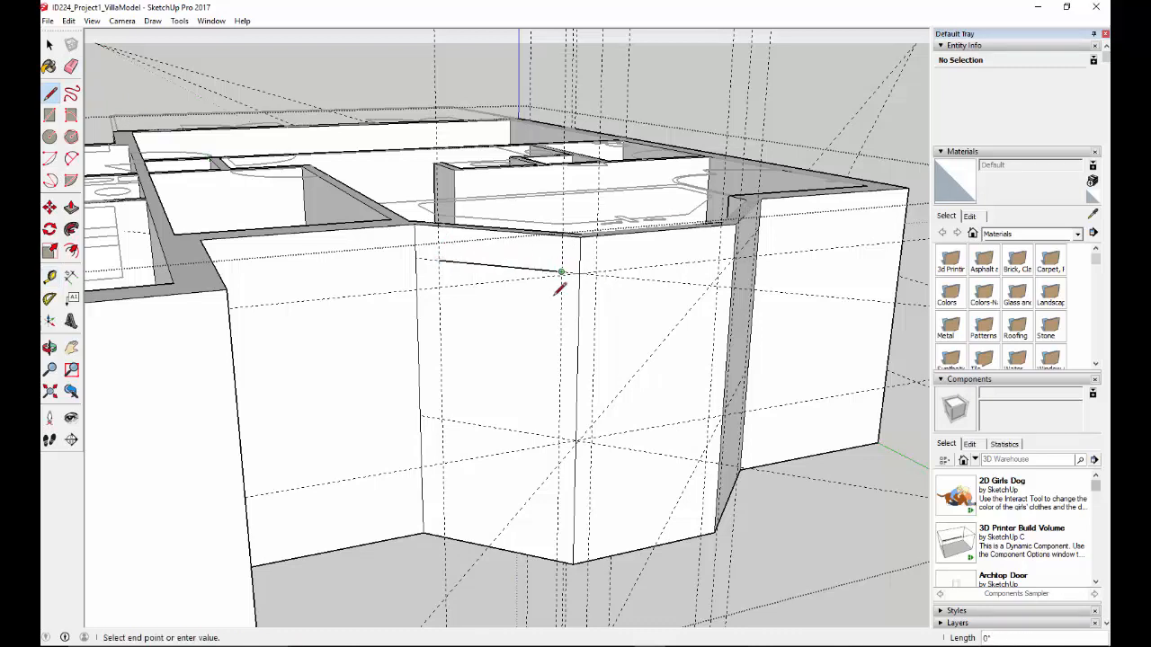
left_click(559, 438)
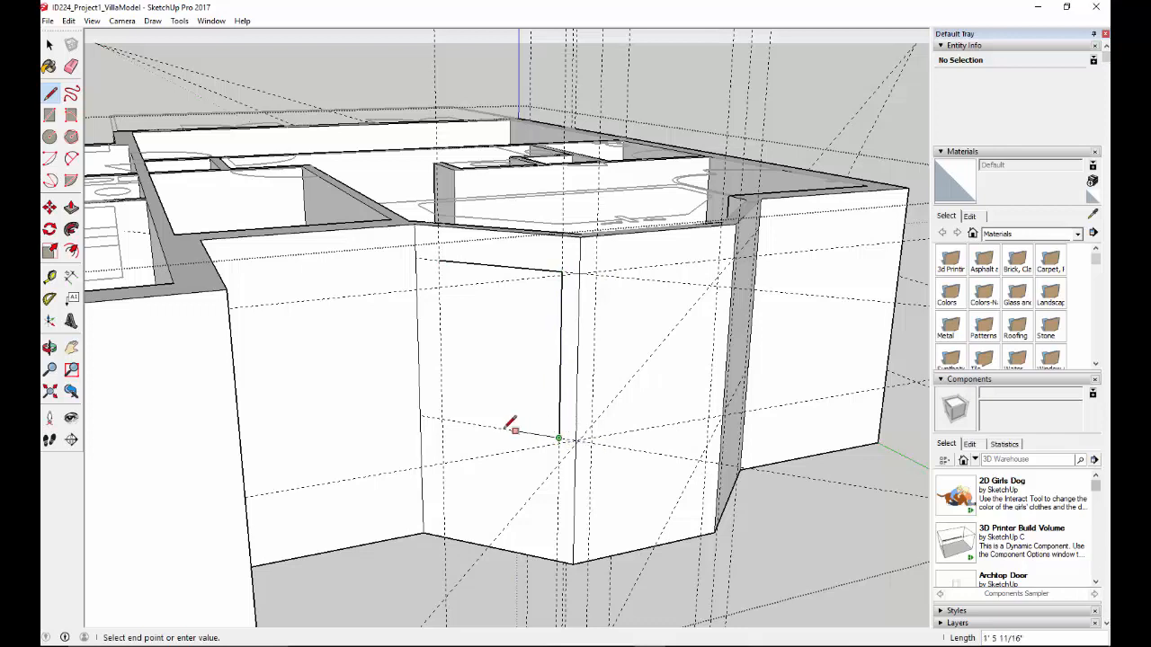
left_click(441, 419)
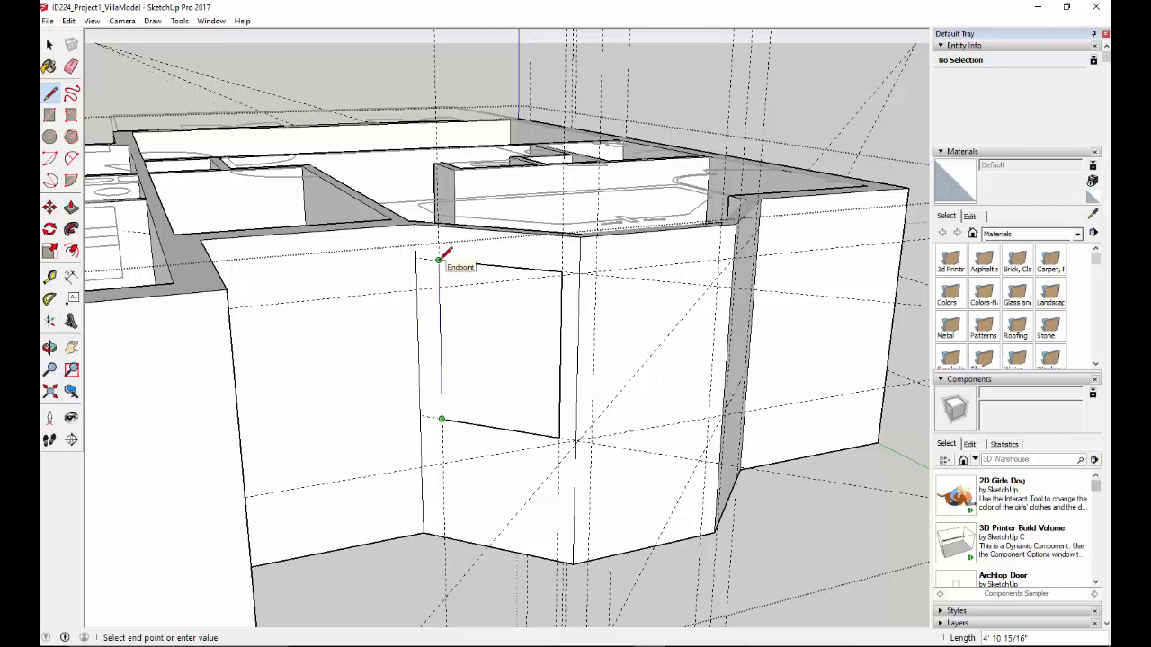
left_click(438, 259)
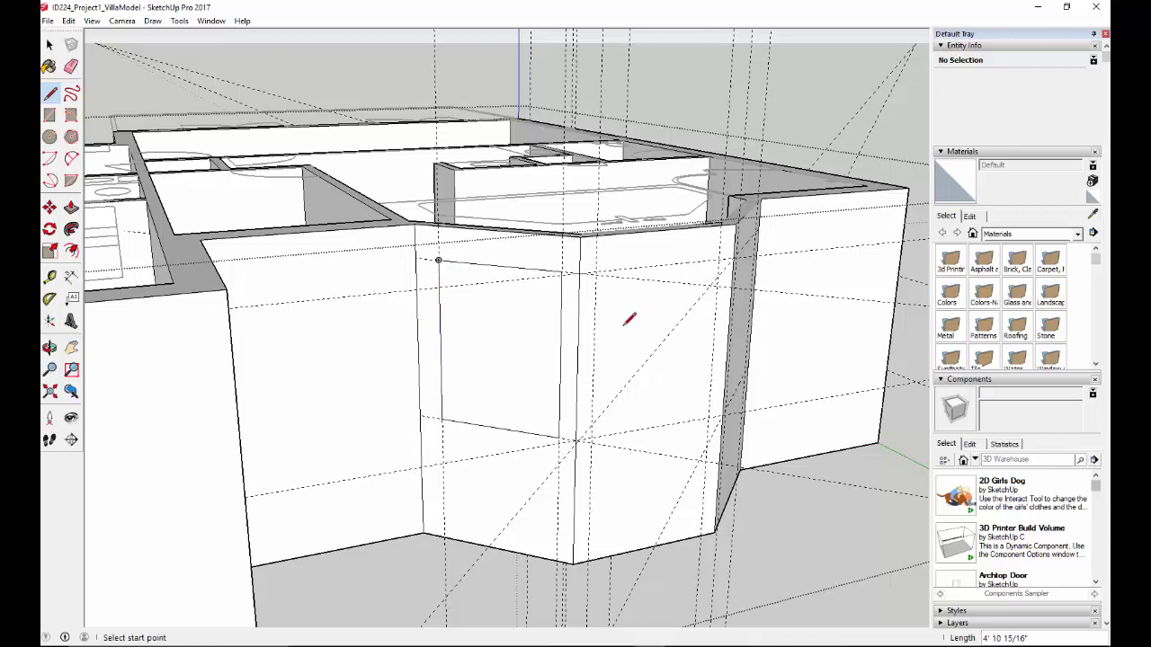
Outline the window on the rear bay's middle face with lines along its sill, head and end guides.
left_click(595, 270)
left_click(719, 260)
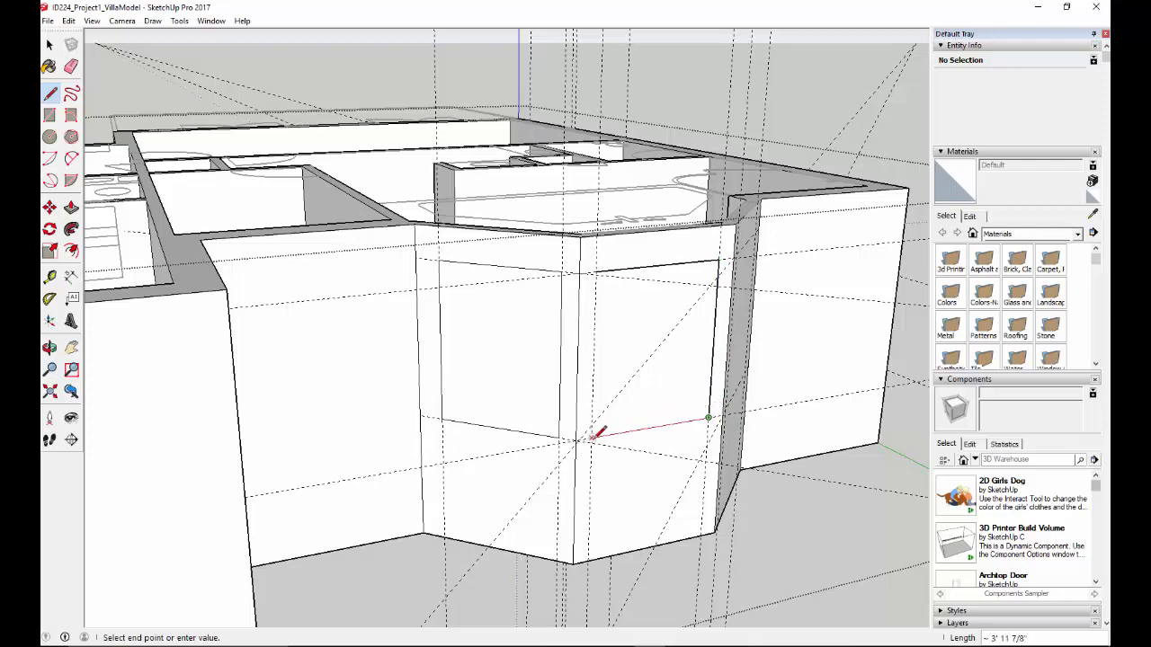
left_click(595, 269)
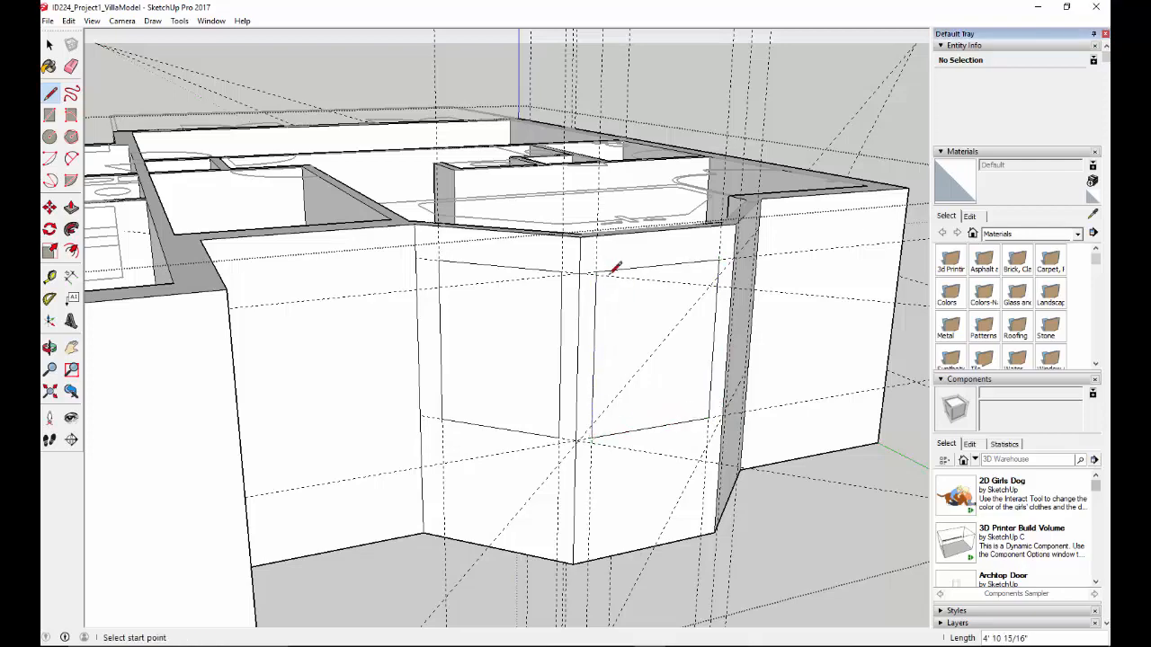
Outline the window on the bay's angled face farther from the projecting wing, following the guide intersections.
middle_click_drag(673, 347, 334, 308)
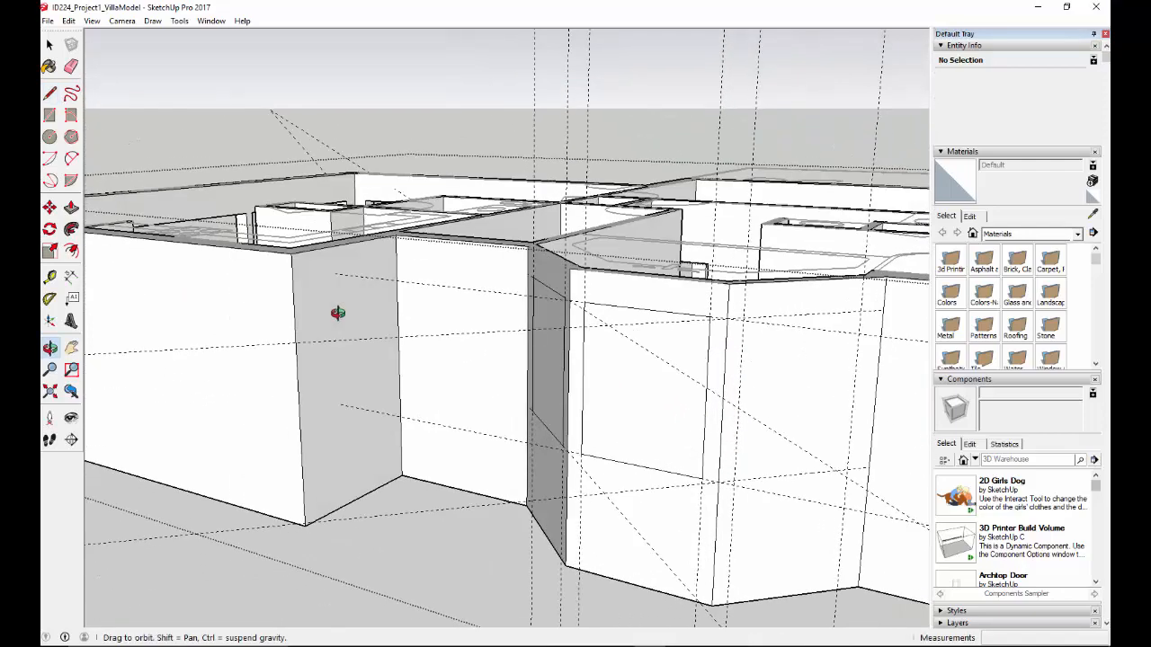
left_click(743, 317)
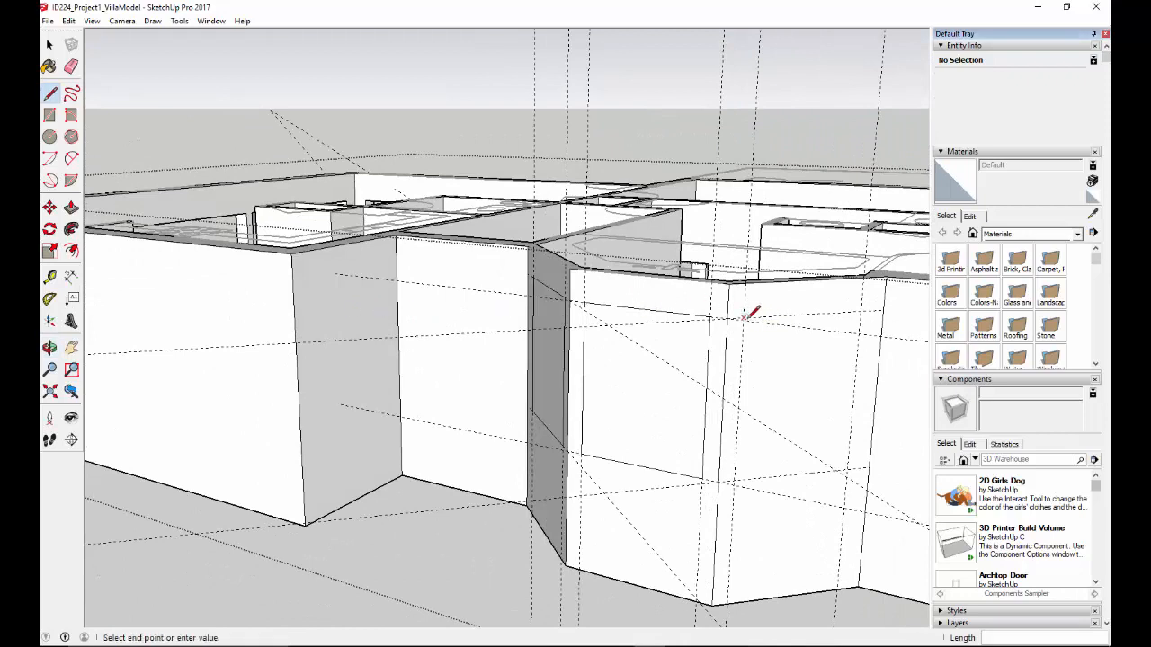
left_click(861, 313)
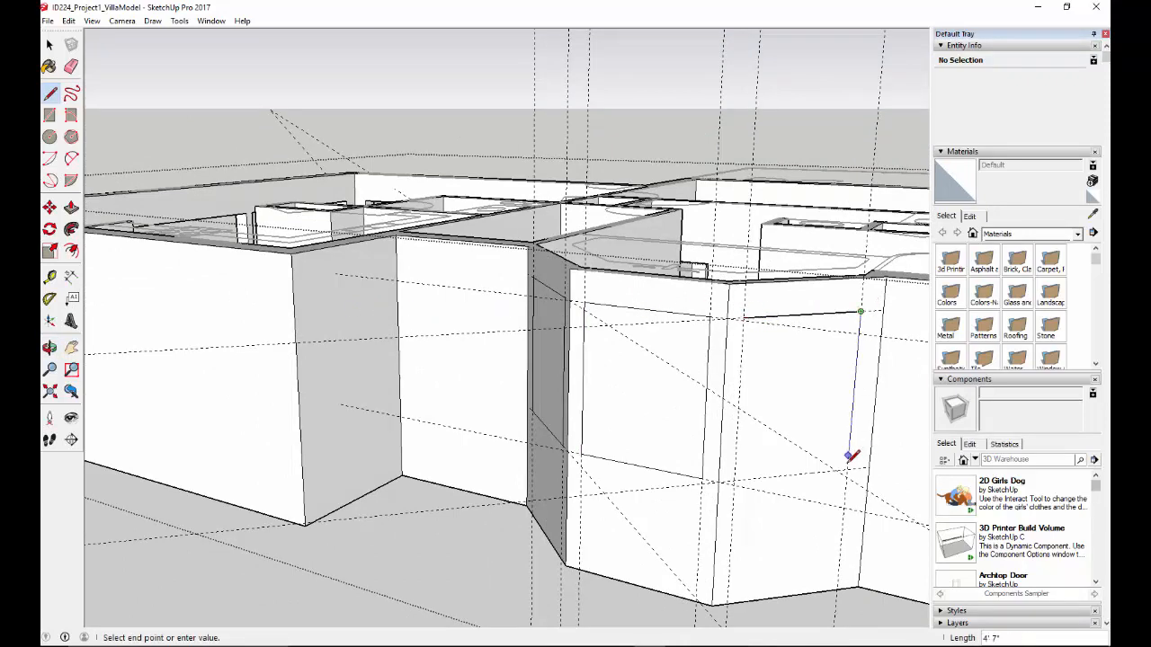
left_click(847, 468)
left_click(735, 481)
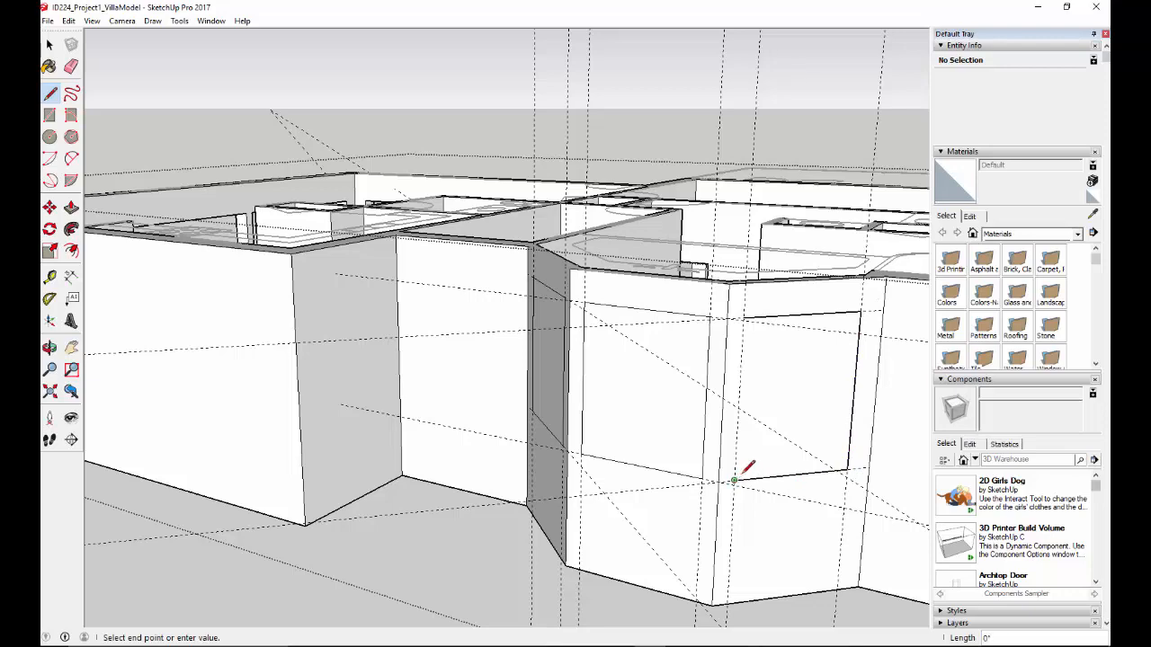
left_click(742, 318)
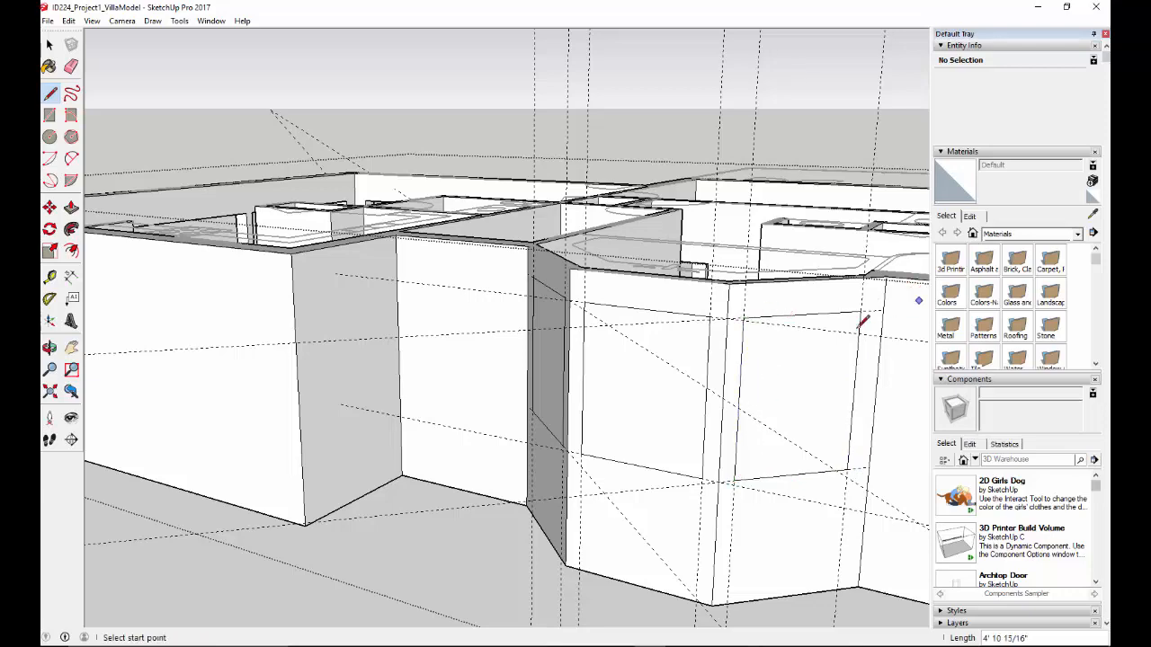
Cut the window opening in the bay's angled face farther from the projecting wing by pushing its outlined face 5" inward.
scroll(749, 312, "up", 3)
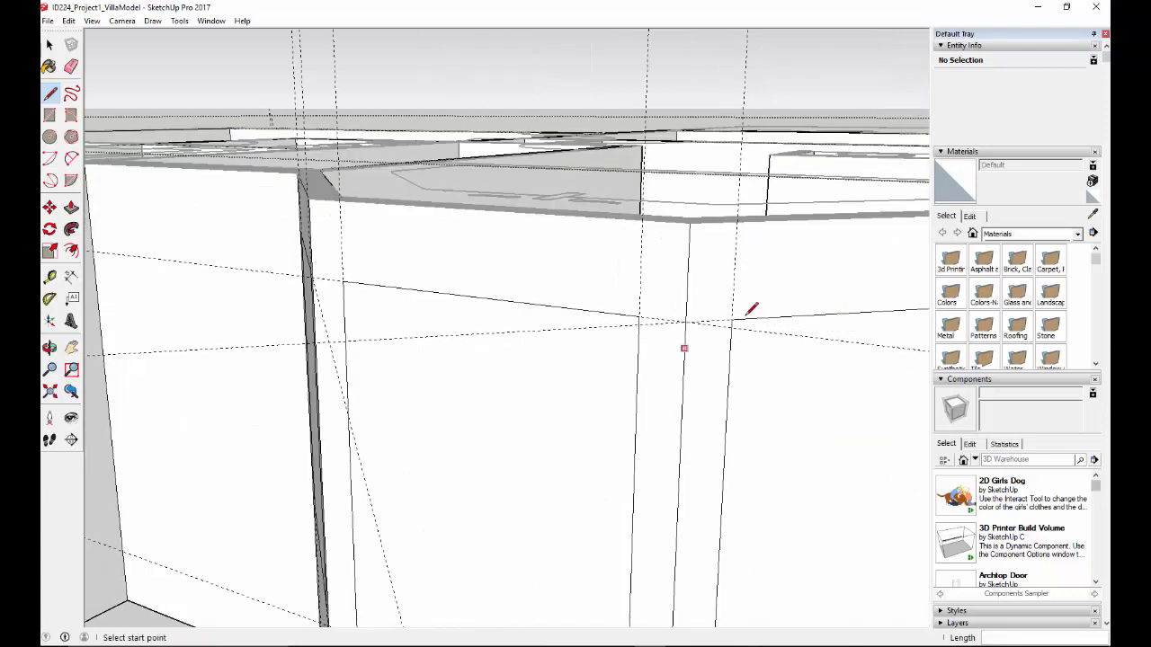
scroll(749, 312, "down", 8)
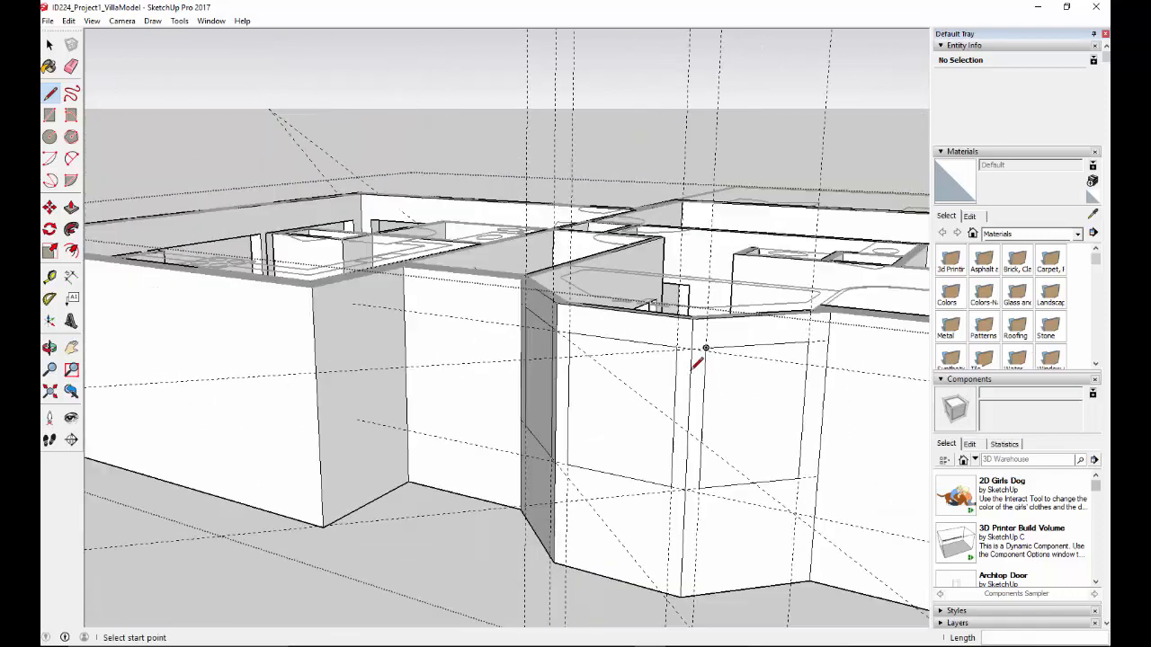
scroll(693, 366, "down", 1)
left_click(71, 207)
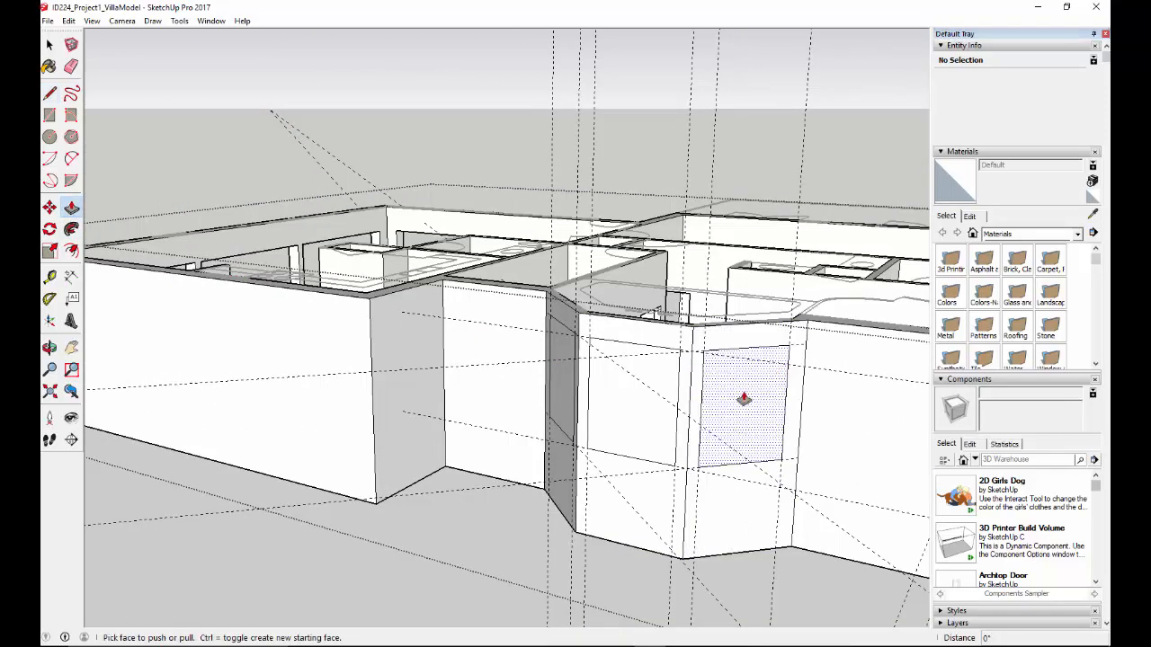
left_click(743, 398)
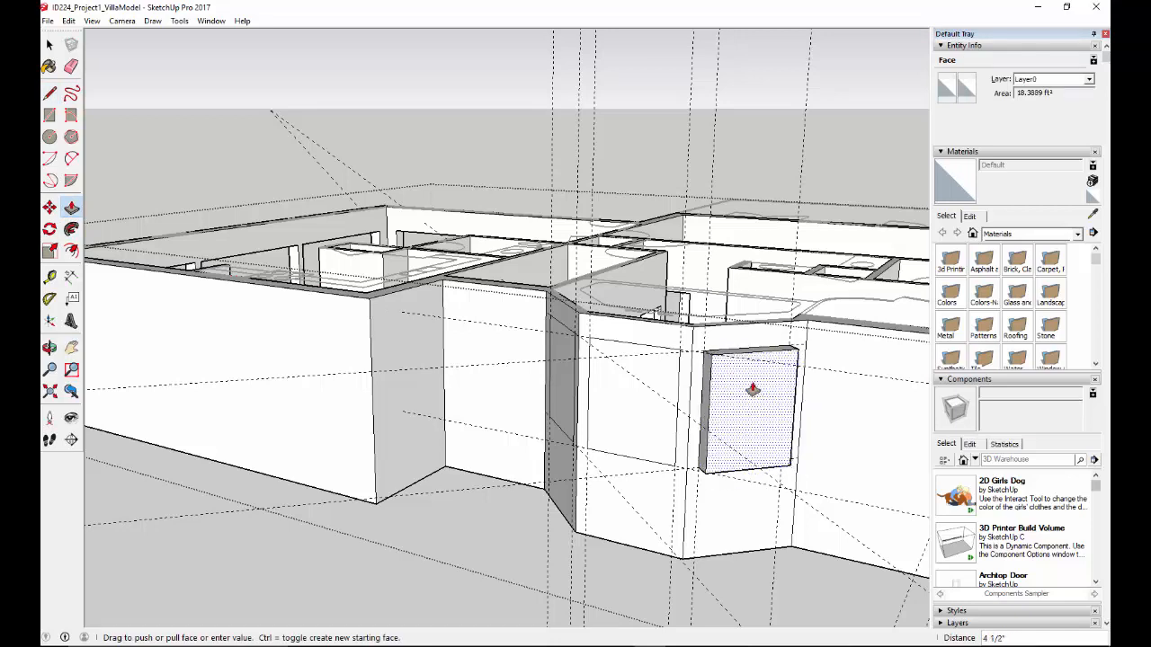
left_click(746, 377)
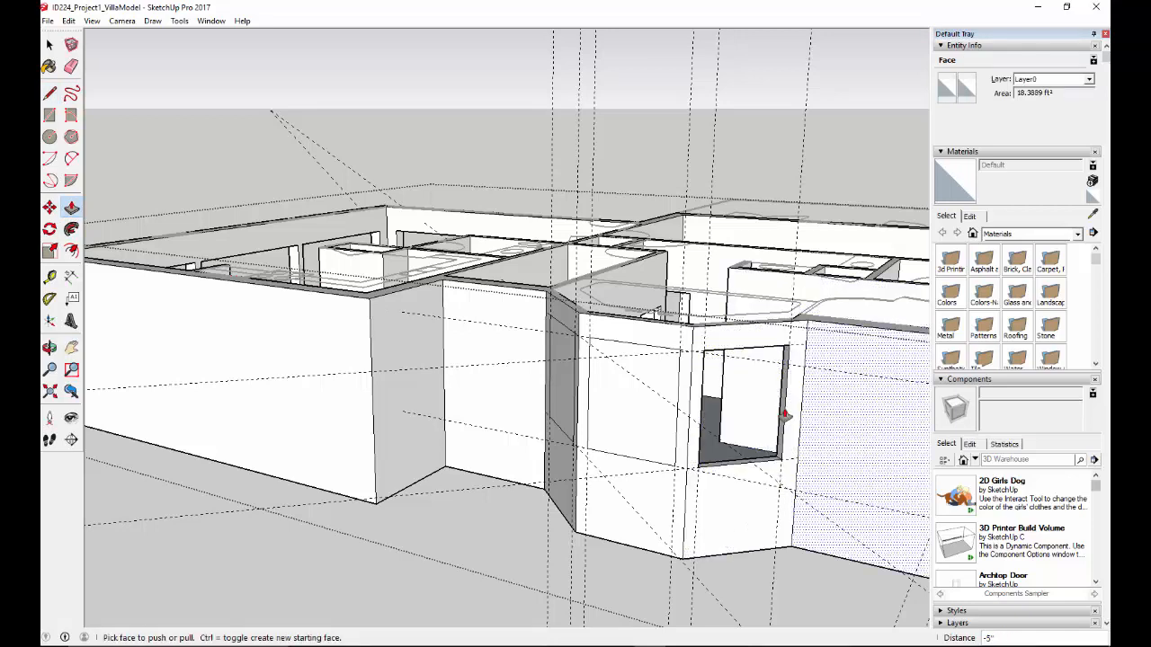
Try to push the outlined window on the bay's middle face through the wall at freehand depths of about 7 1/4" and 6 7/8".
left_click(629, 432)
left_click(635, 426)
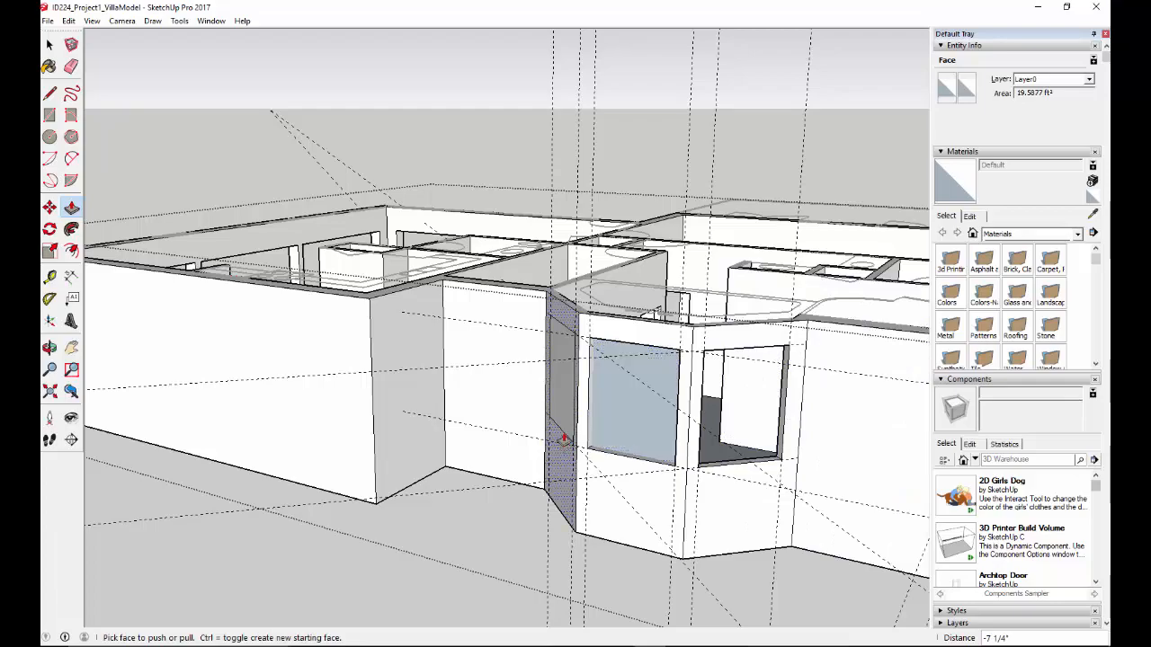
mouse_move(585, 462)
middle_mouse_down()
mouse_move(423, 358)
mouse_move(229, 351)
mouse_move(134, 386)
mouse_move(291, 467)
mouse_move(611, 482)
mouse_move(653, 385)
middle_mouse_up()
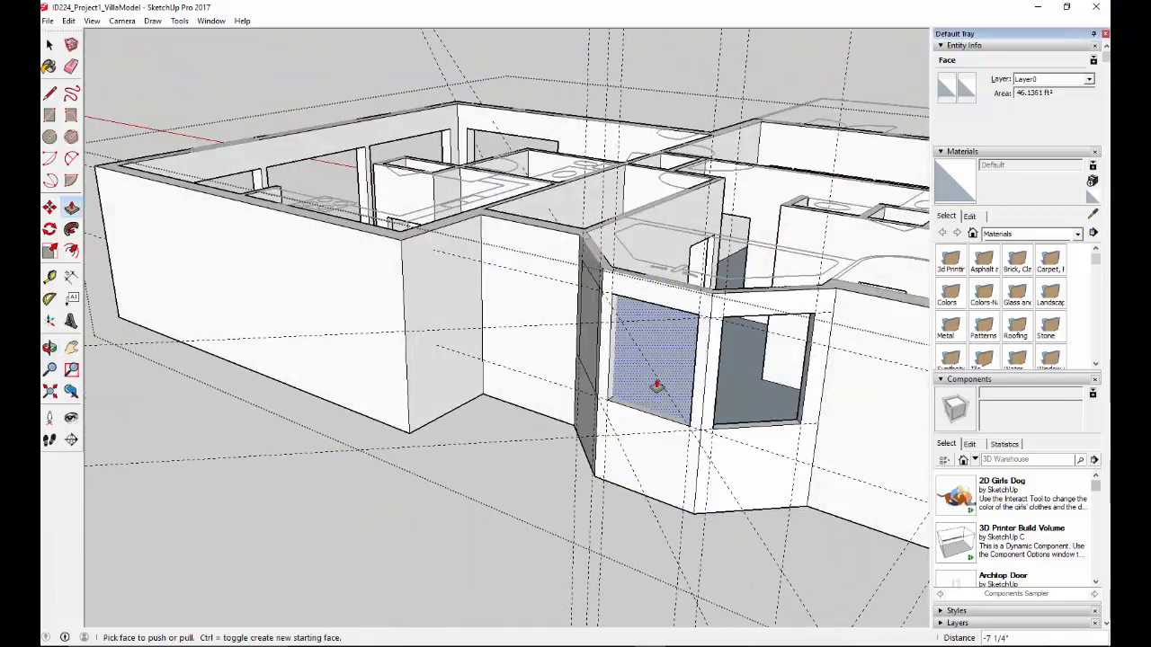
left_click(652, 392)
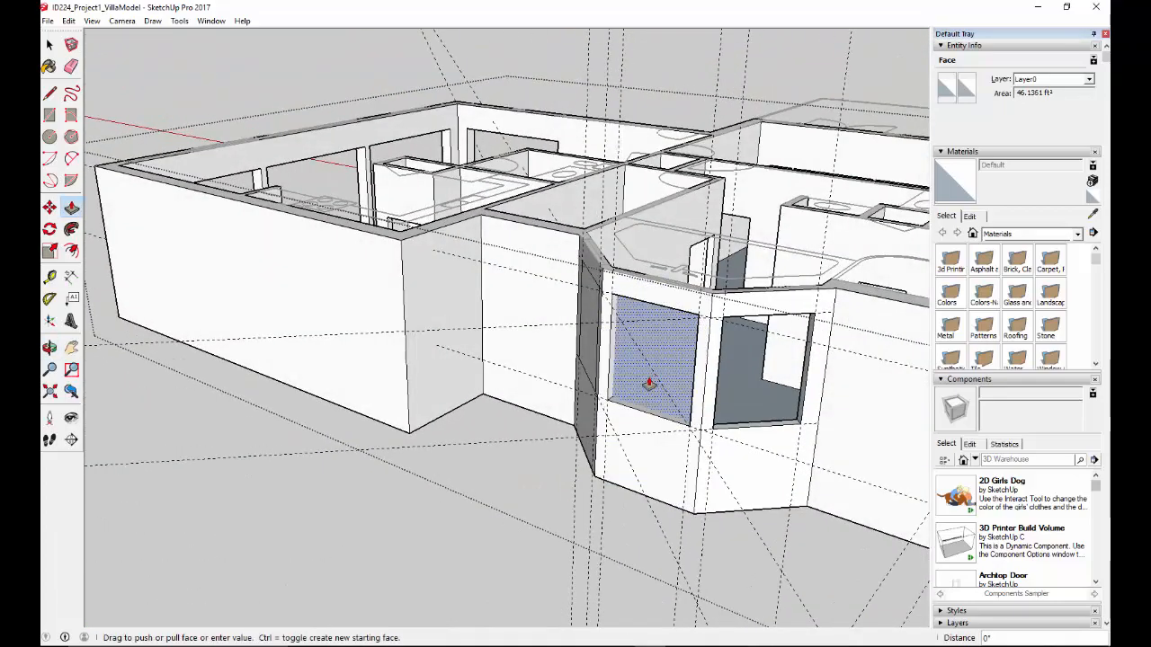
left_click(748, 348)
left_click(632, 400)
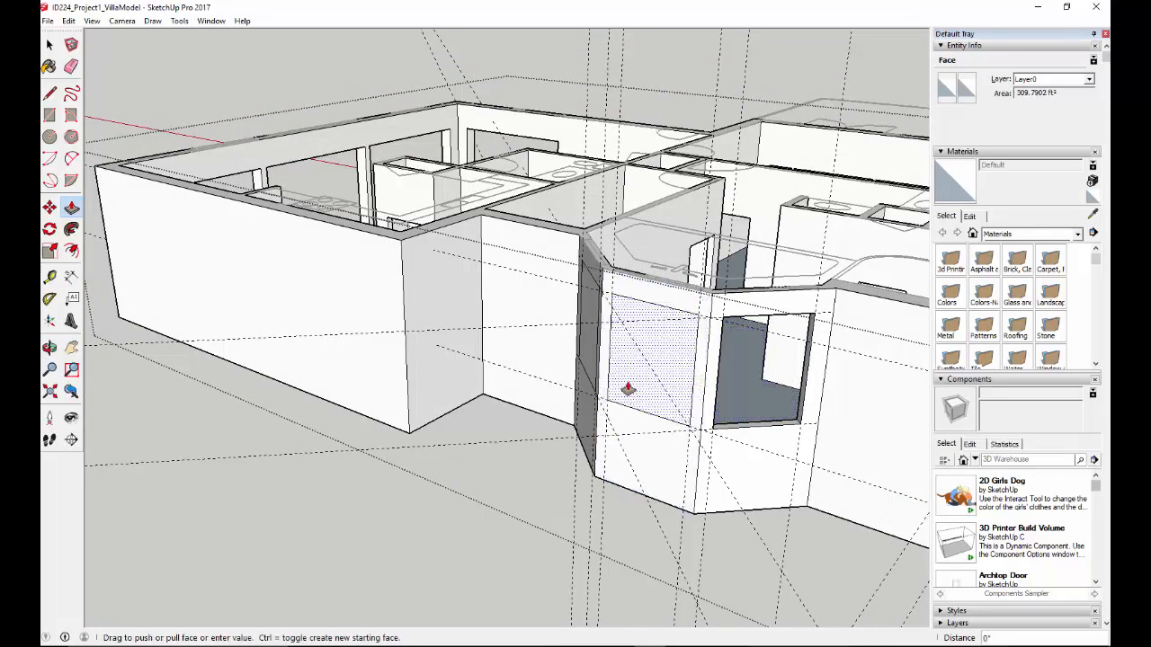
left_click(632, 384)
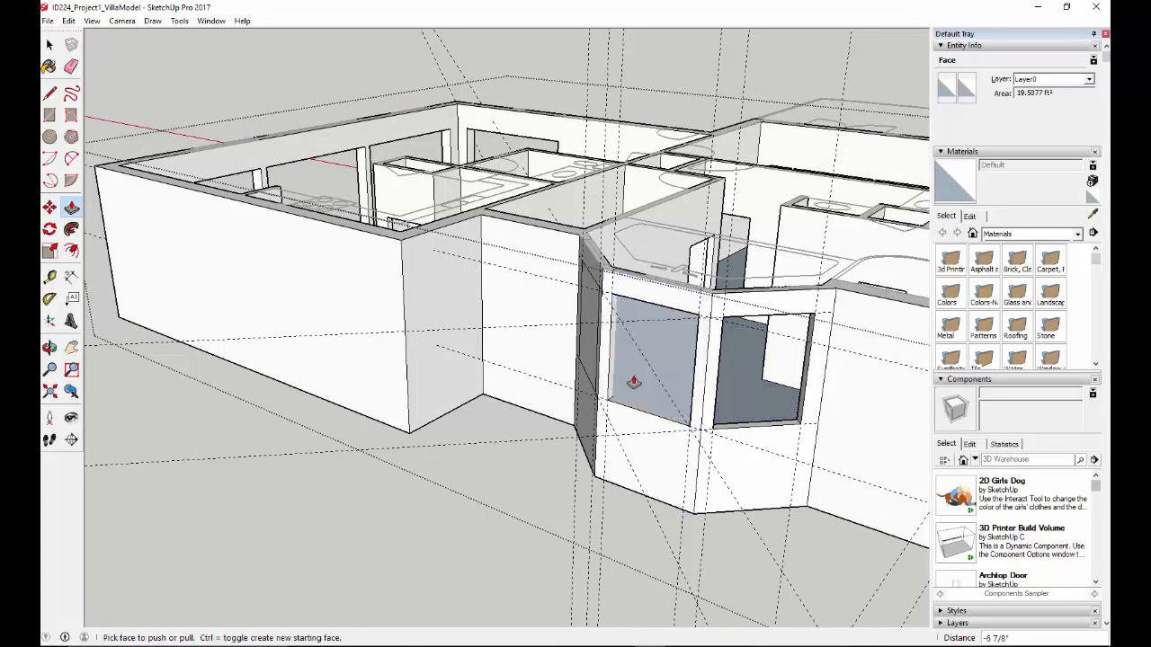
middle_click_drag(650, 432, 703, 419)
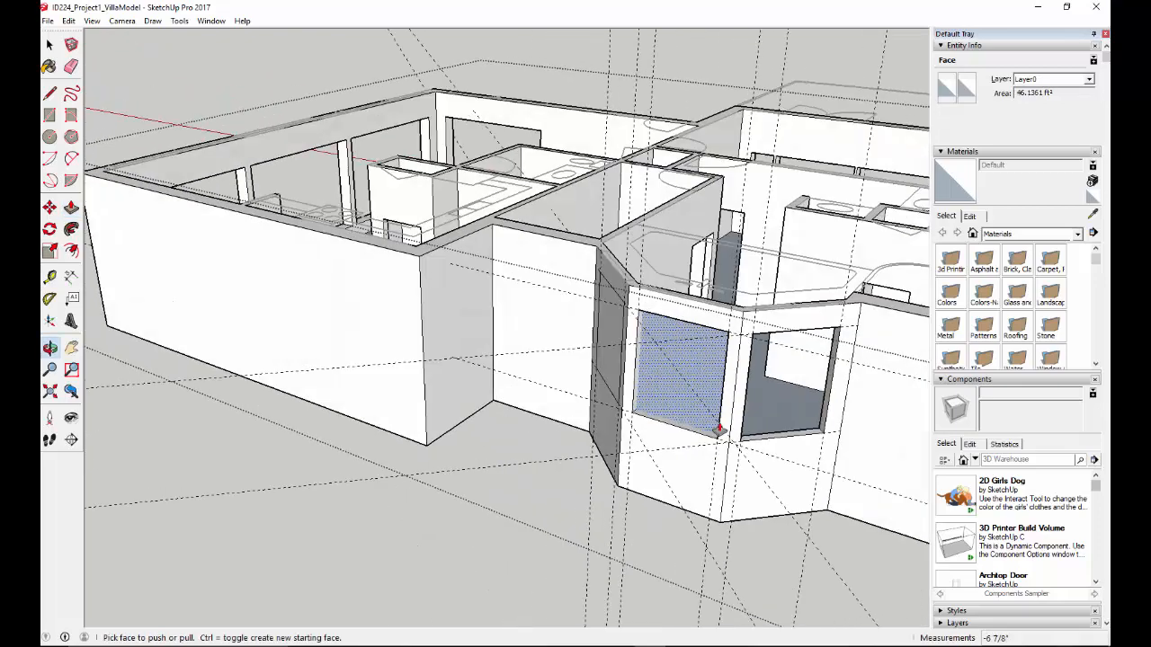
left_click(704, 419)
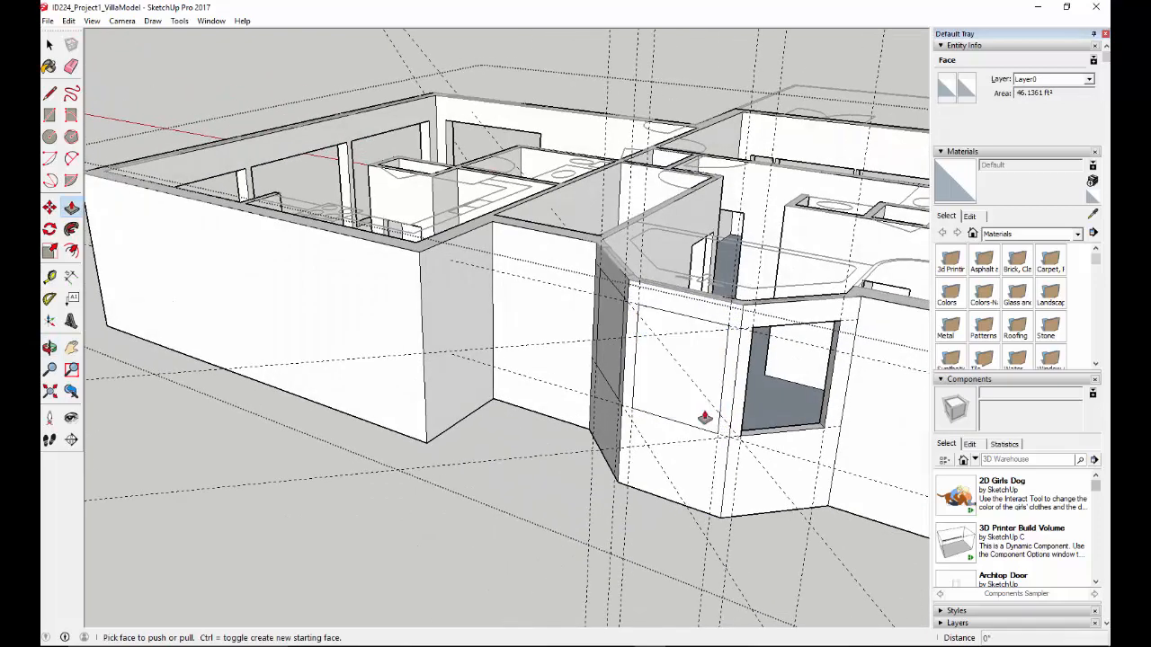
Push the window faces on the bay's middle face and the angled face nearest the projecting wing 5" inward to cut both openings.
left_click(655, 398)
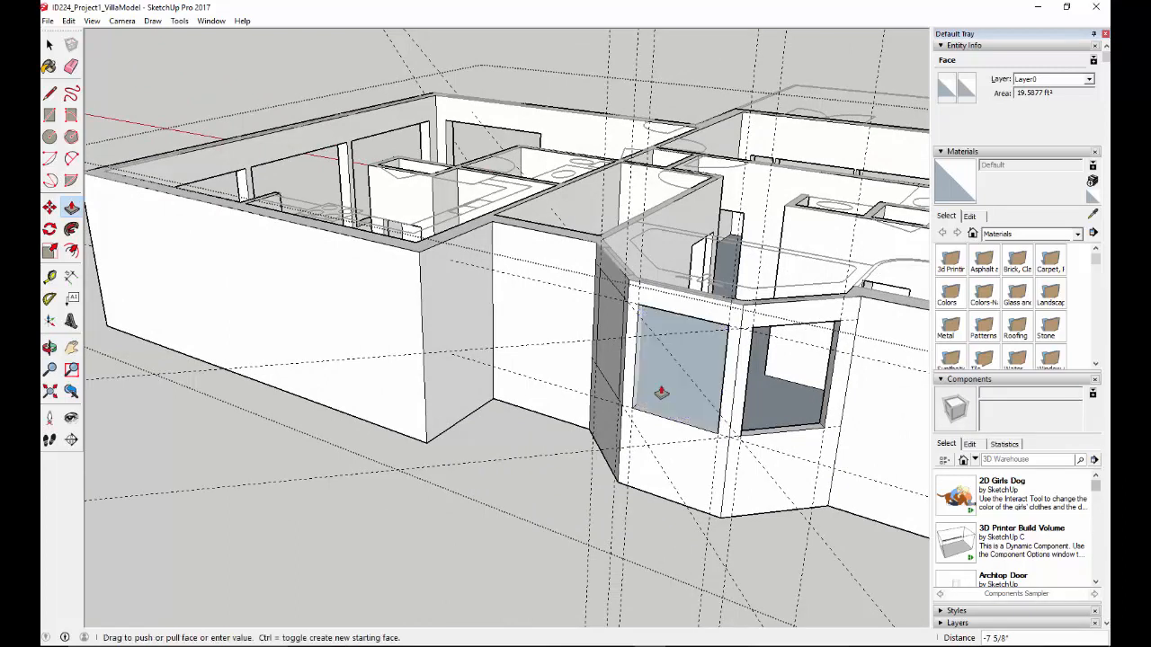
left_click(662, 390)
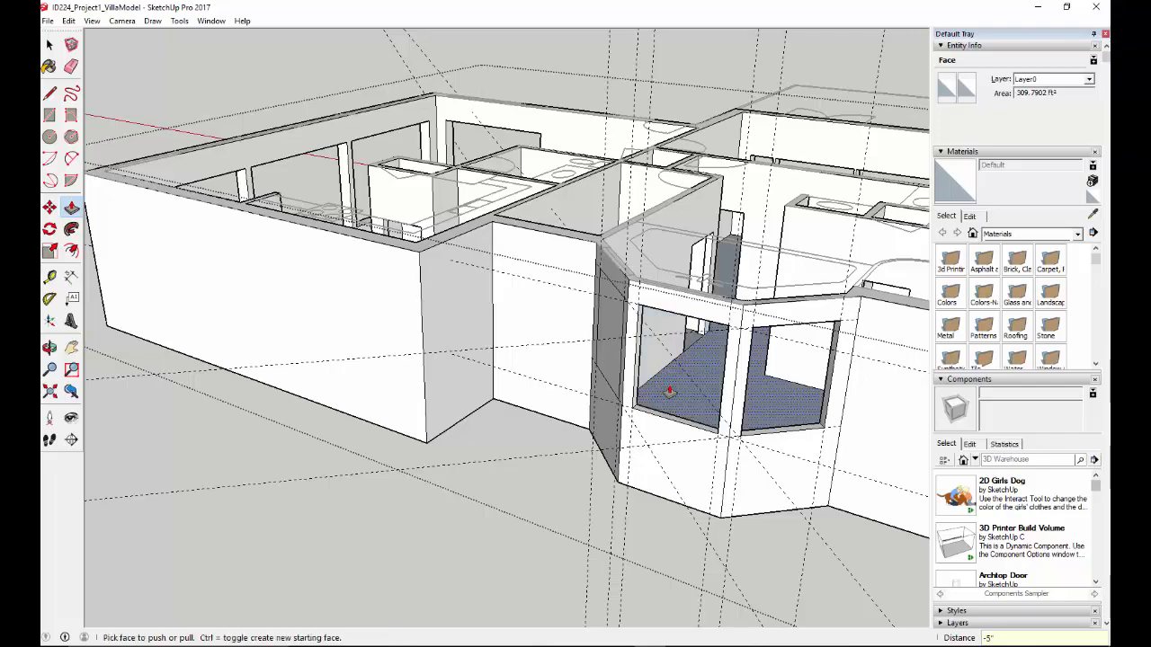
middle_click_drag(604, 385, 827, 419)
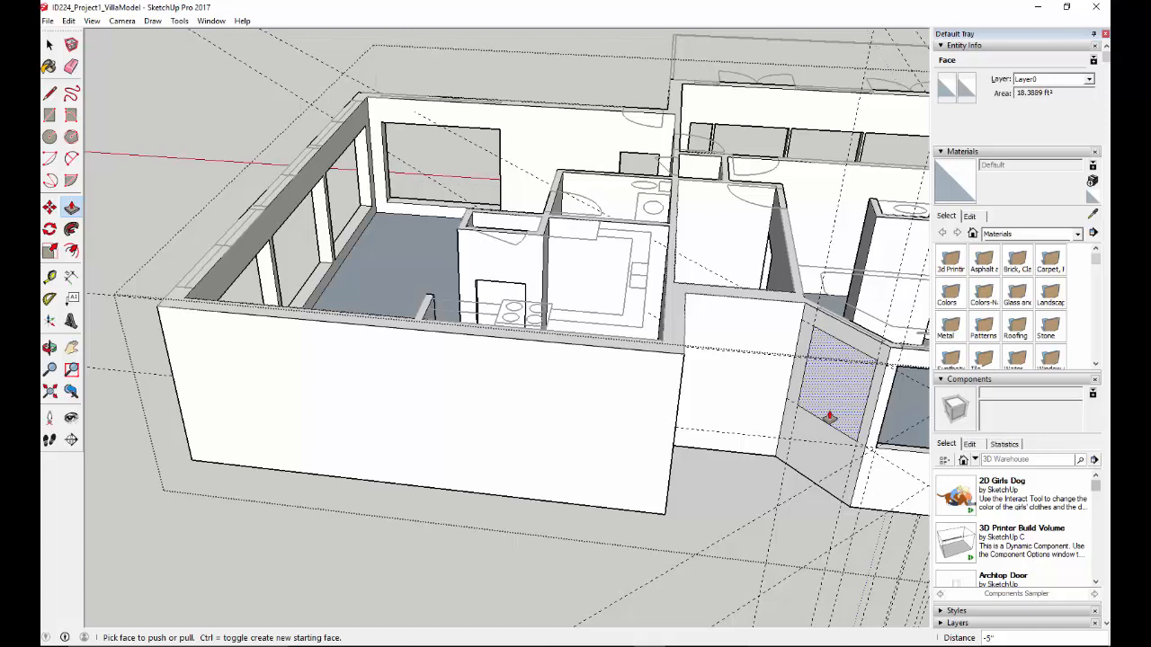
middle_click_drag(829, 417, 799, 423)
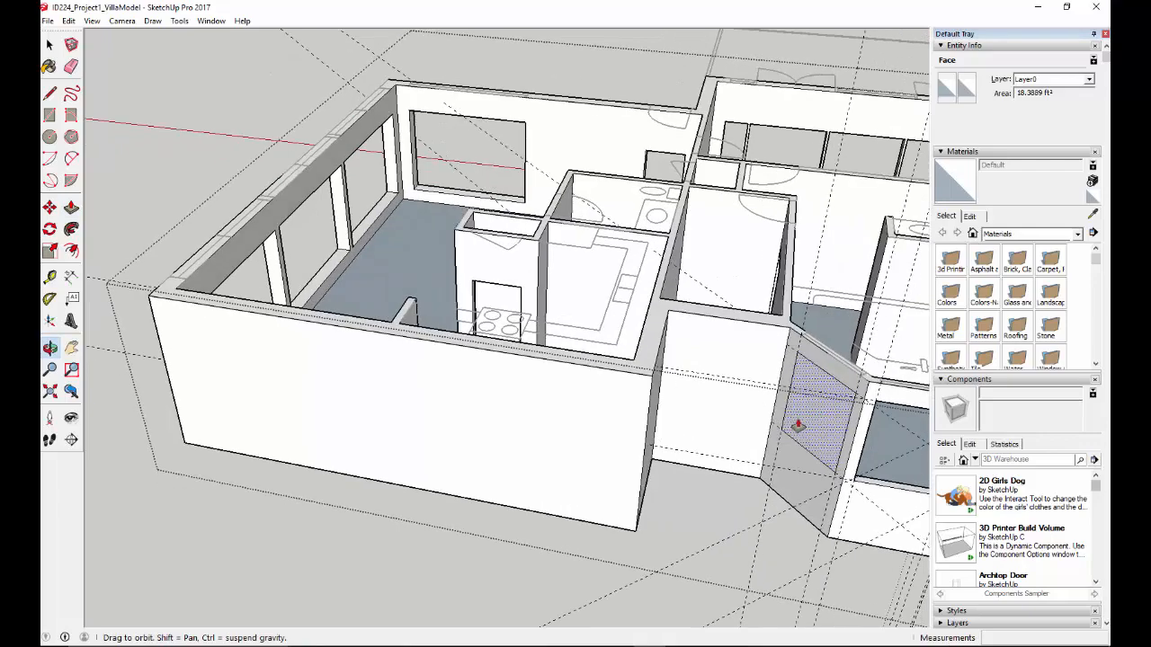
left_click(815, 440)
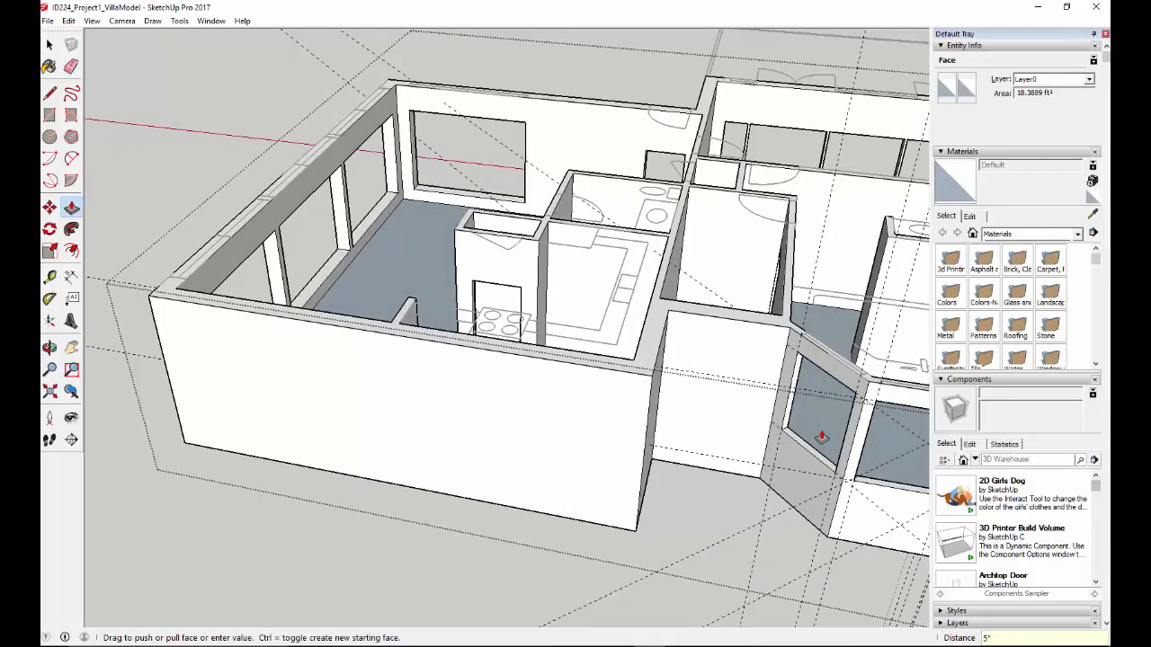
left_click(822, 423)
Delete all guides from the villa model and return to the Select tool.
middle_click_drag(848, 547, 458, 456)
scroll(513, 455, "down", 5)
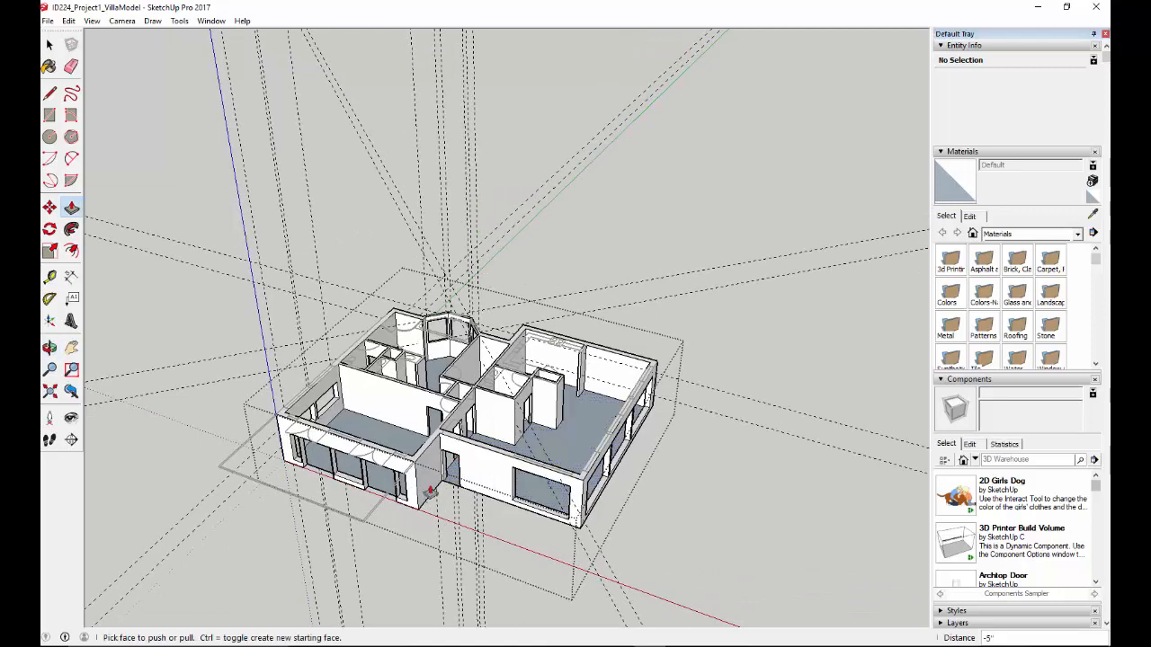
scroll(422, 492, "up", 2)
scroll(578, 461, "down", 2)
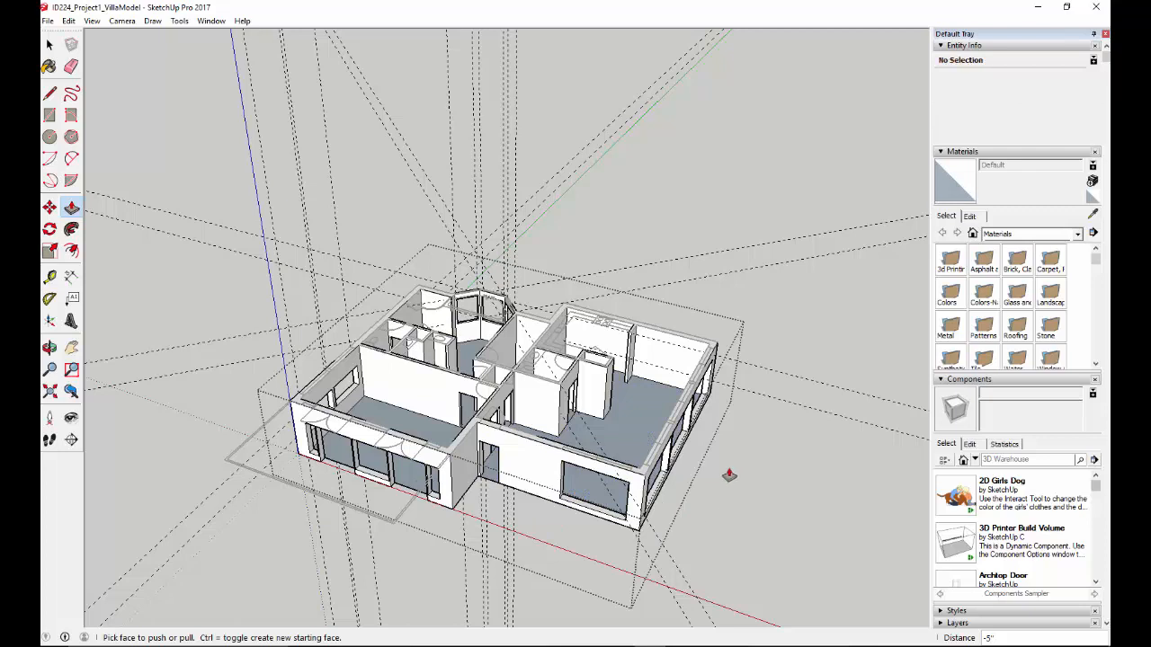
left_click(68, 21)
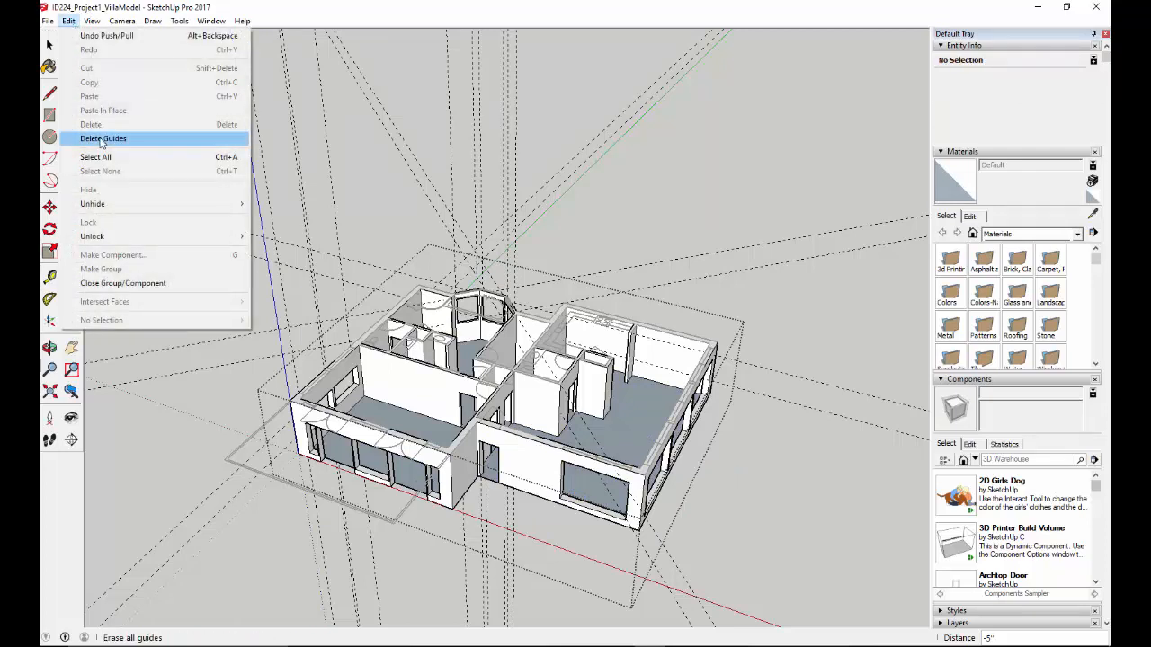
left_click(99, 139)
left_click(49, 44)
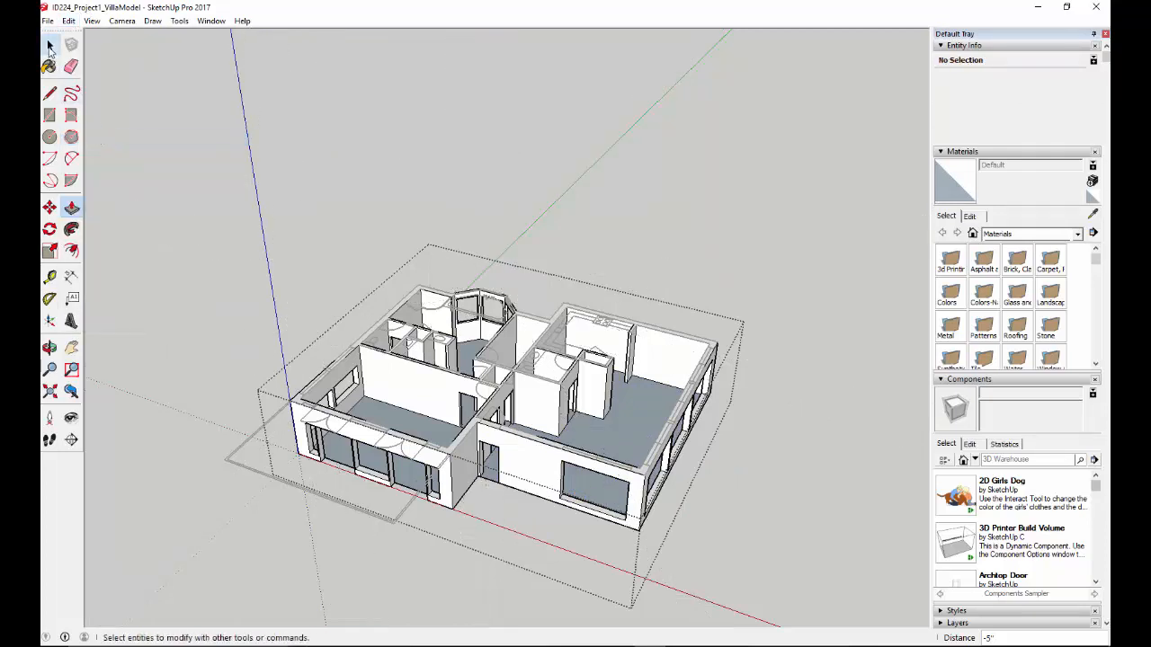
Close the villa wall group, then select the floor plan linework group and unlock it.
left_click(137, 261)
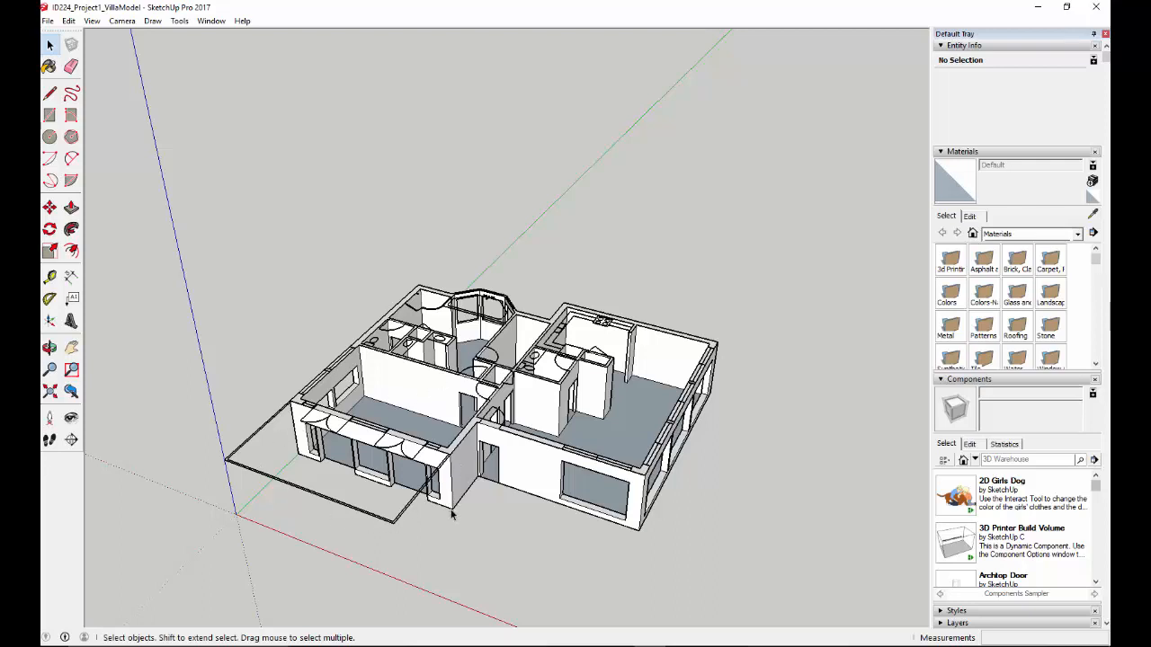
middle_click_drag(659, 469, 547, 550)
left_click_drag(614, 565, 620, 452)
key("space")
scroll(387, 486, "up", 2)
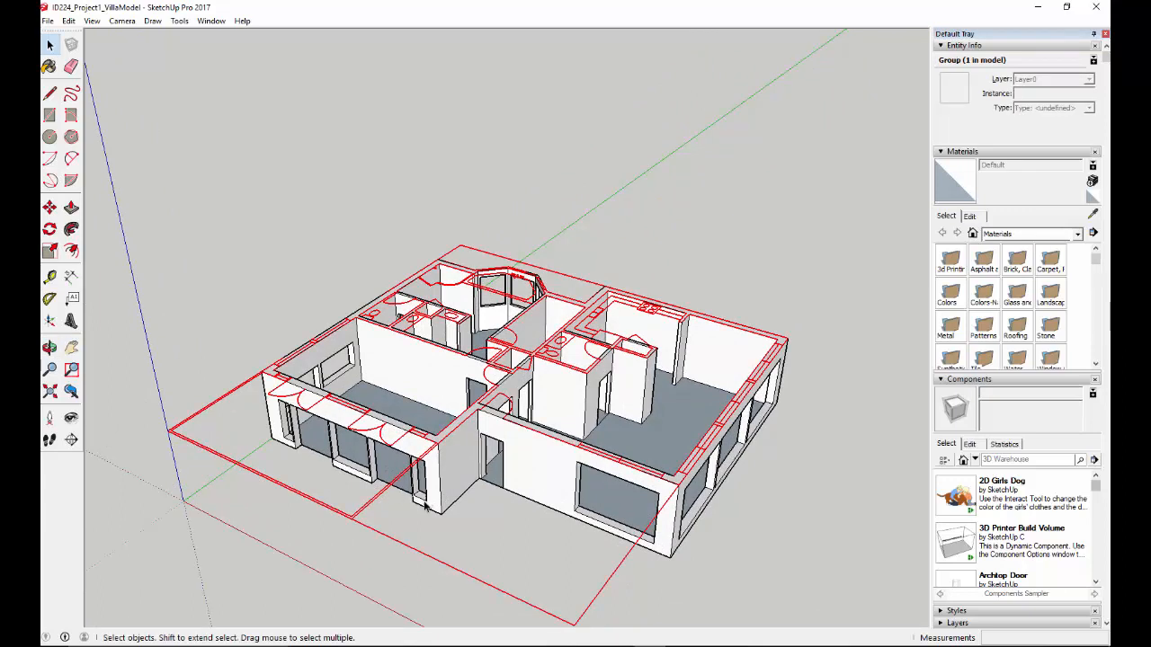
right_click(379, 492)
left_click(446, 350)
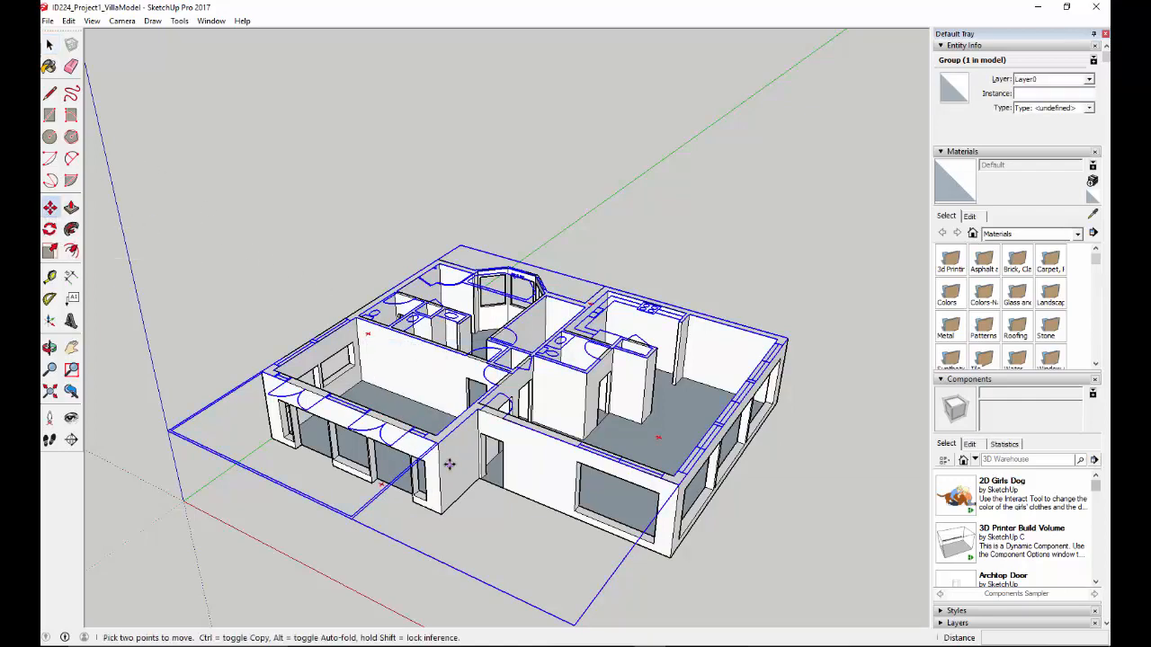
Move the floor plan group straight down from the projecting wing's top outer wall corner to the same corner at the wall's base.
scroll(448, 464, "up", 8)
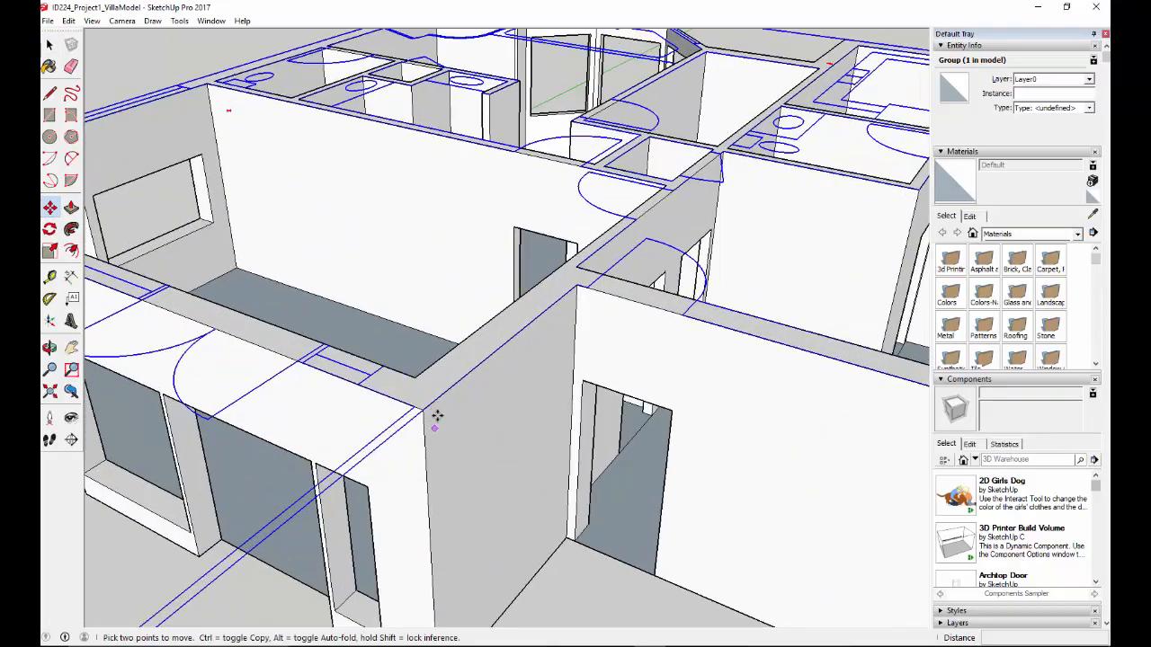
left_click(424, 409)
scroll(424, 409, "down", 6)
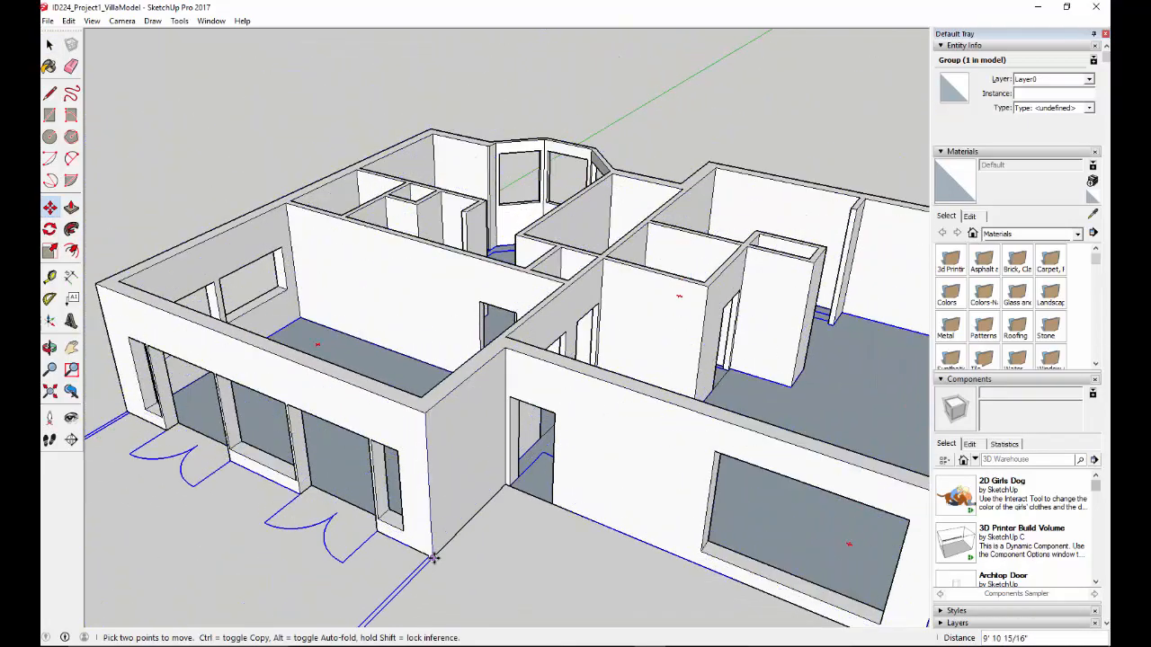
left_click(433, 558)
Lock the floor plan group in place at the base of the walls.
right_click(413, 572)
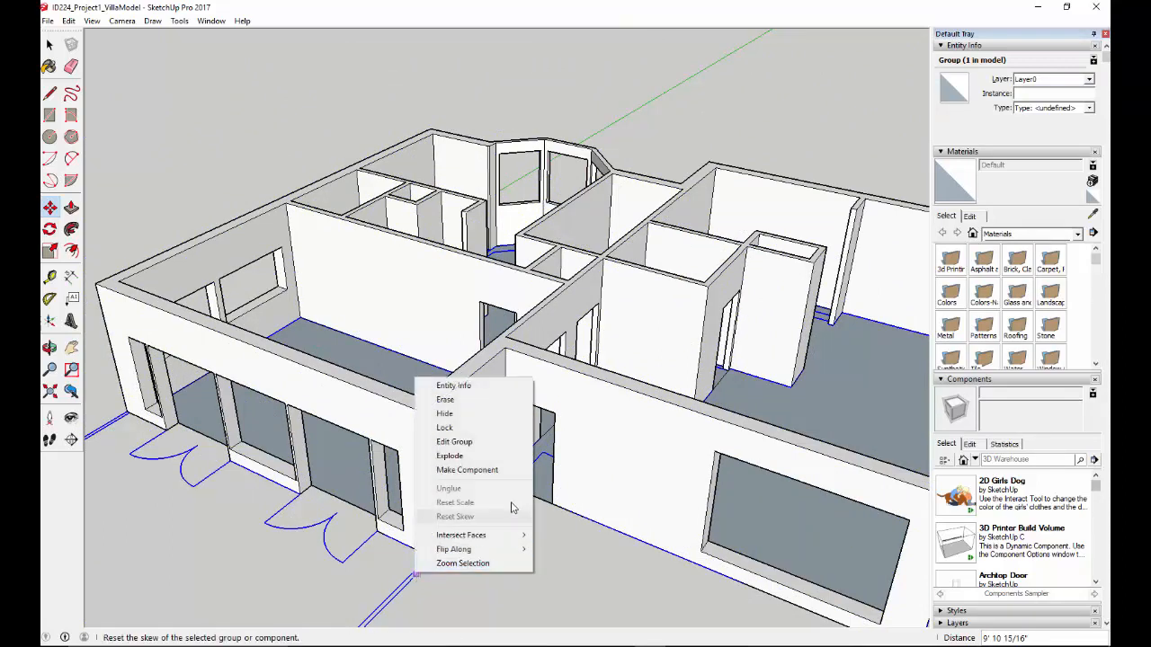
left_click(478, 428)
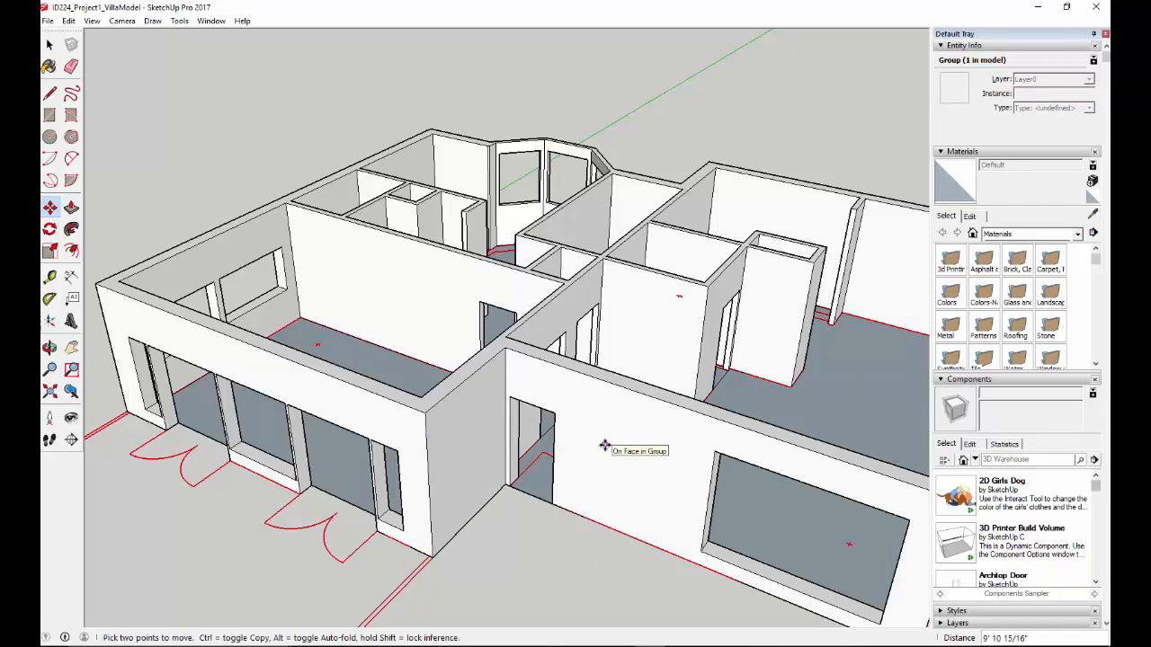
scroll(604, 444, "down", 8)
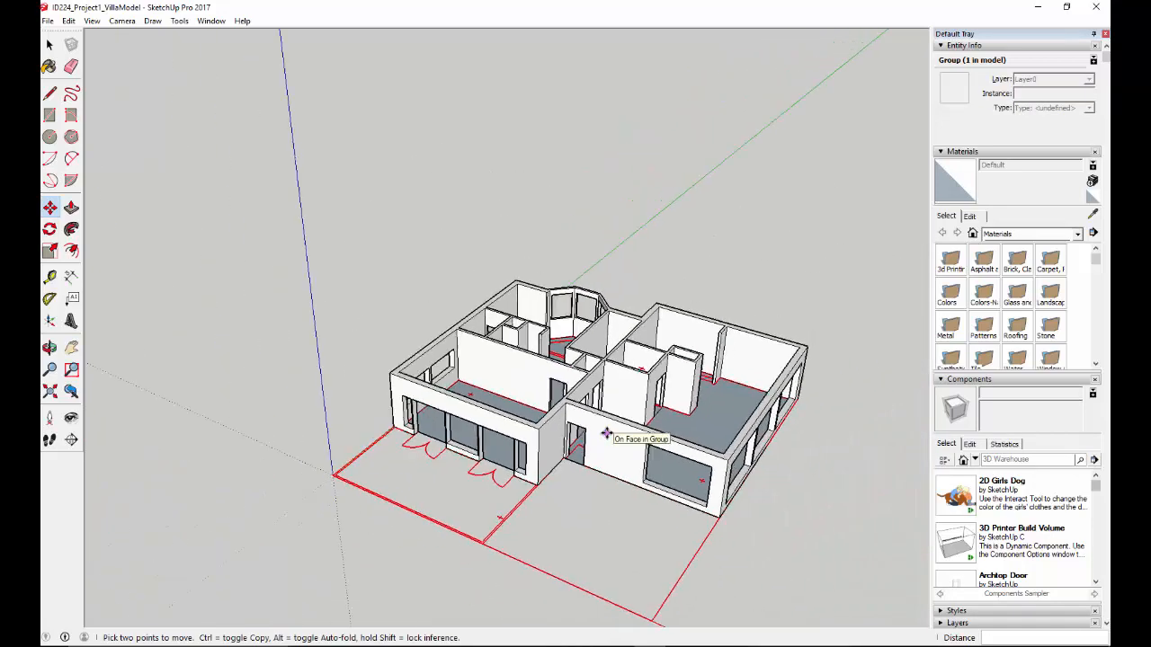
middle_click_drag(713, 469, 625, 516)
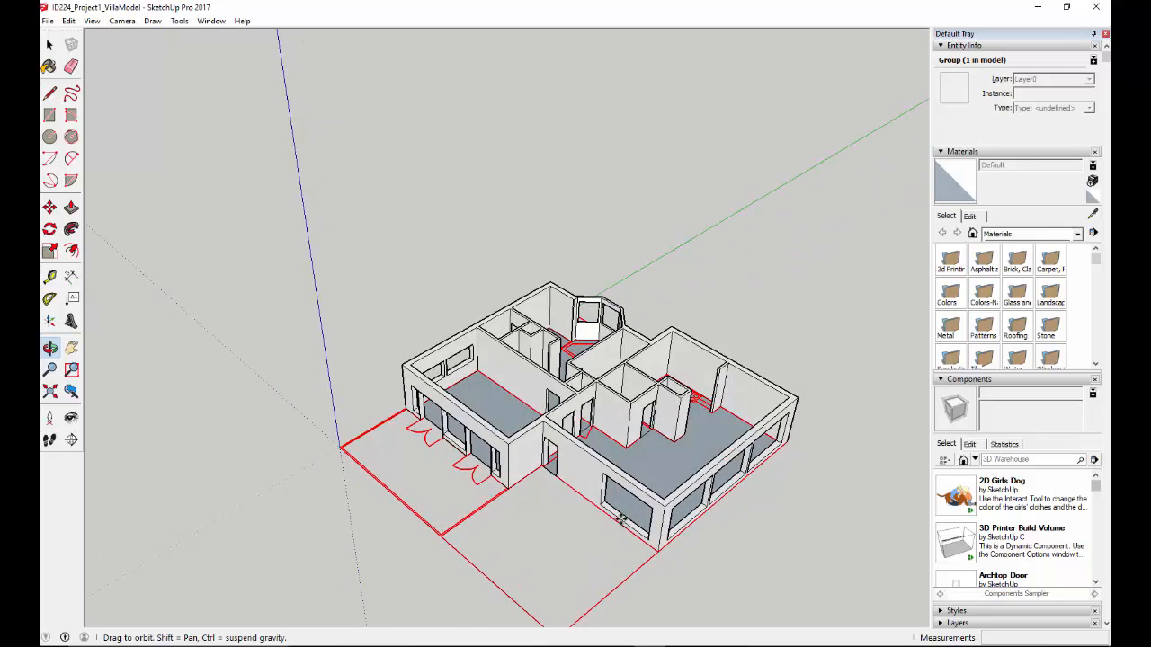
key("m")
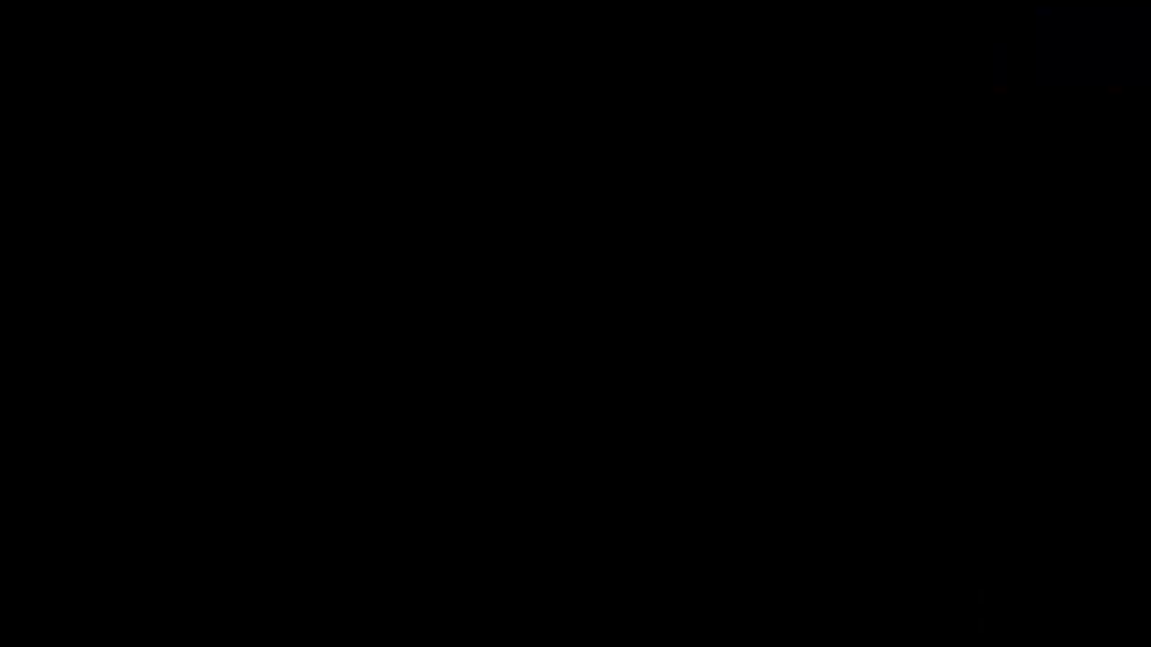